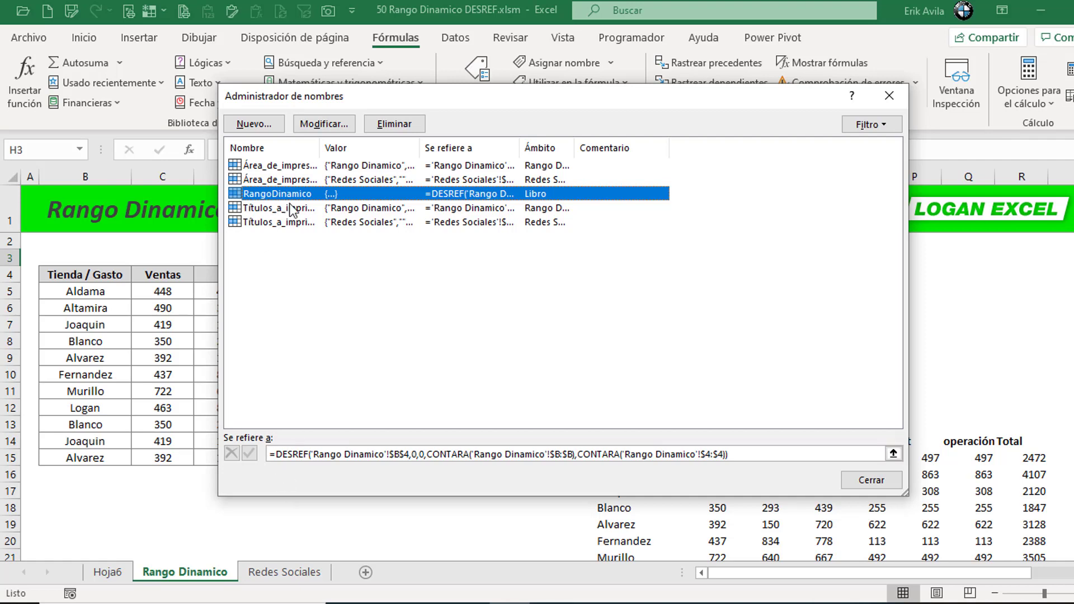
# - Close Name Manager and replace the Hoja6 pivot's data source with the named range RangoDinamico
pyautogui.click(899, 102)
pyautogui.click(241, 375)
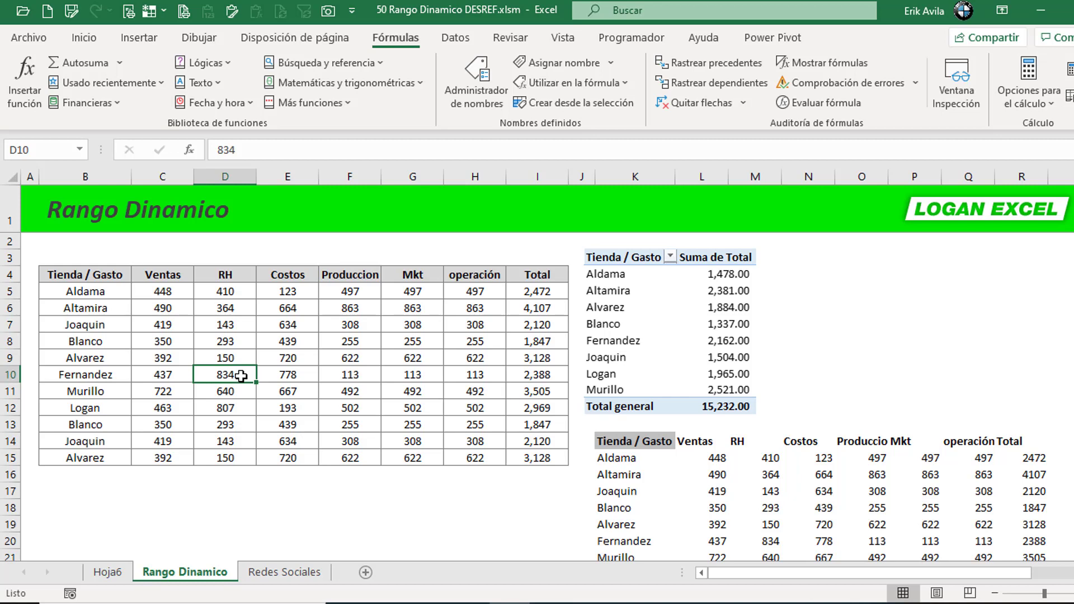
pyautogui.hotkey('ctrl', 'pageup')
pyautogui.click(139, 277)
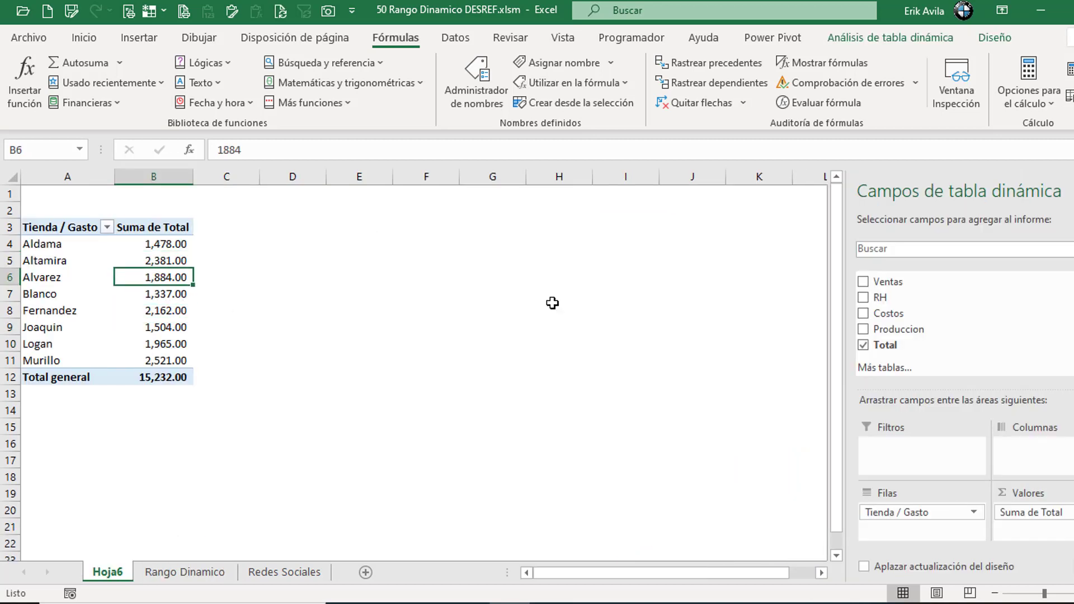
pyautogui.click(851, 37)
pyautogui.click(676, 106)
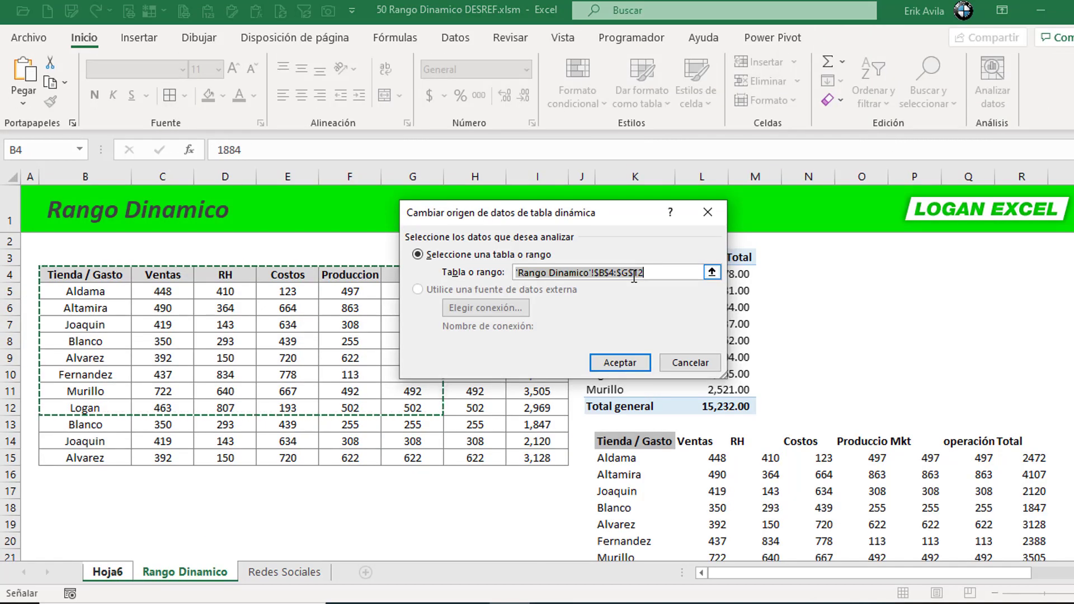
pyautogui.moveTo(594, 217); pyautogui.dragTo(747, 298)
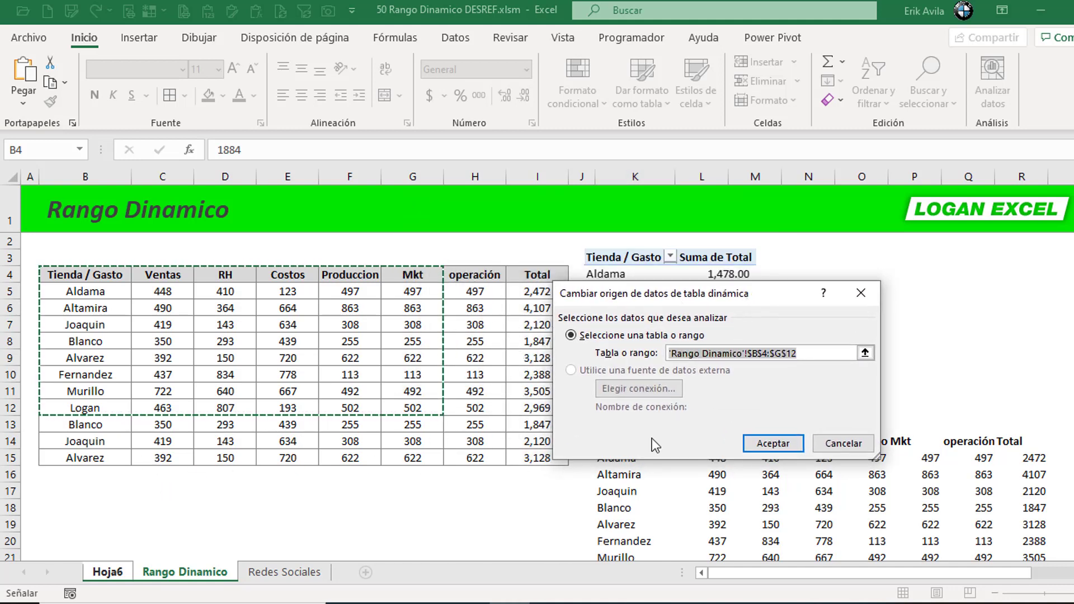
pyautogui.press('BackSpace')
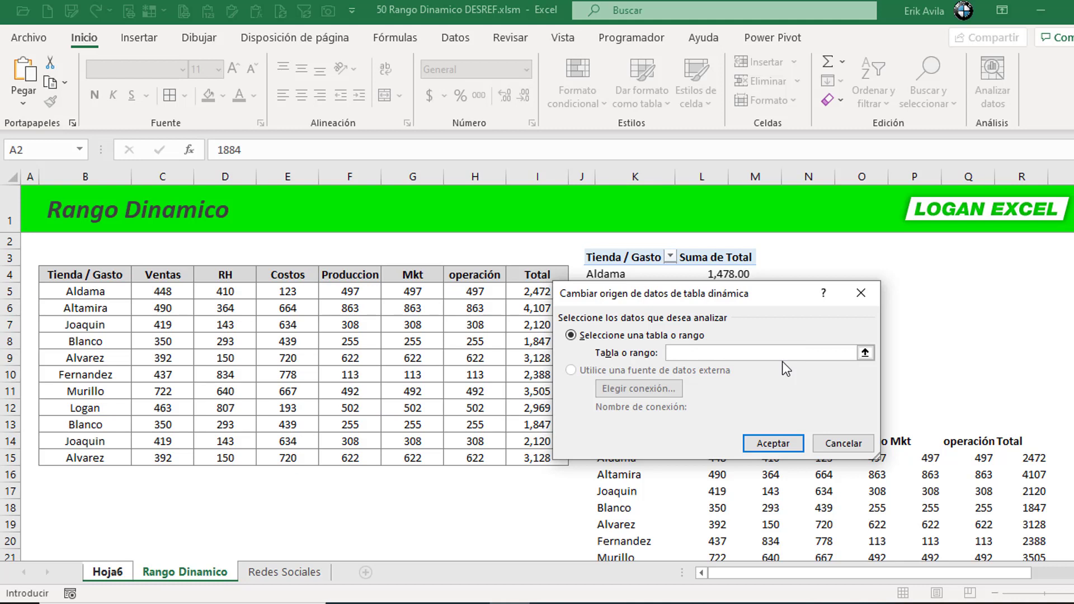
pyautogui.write('Rang')
pyautogui.write('oDinamico')
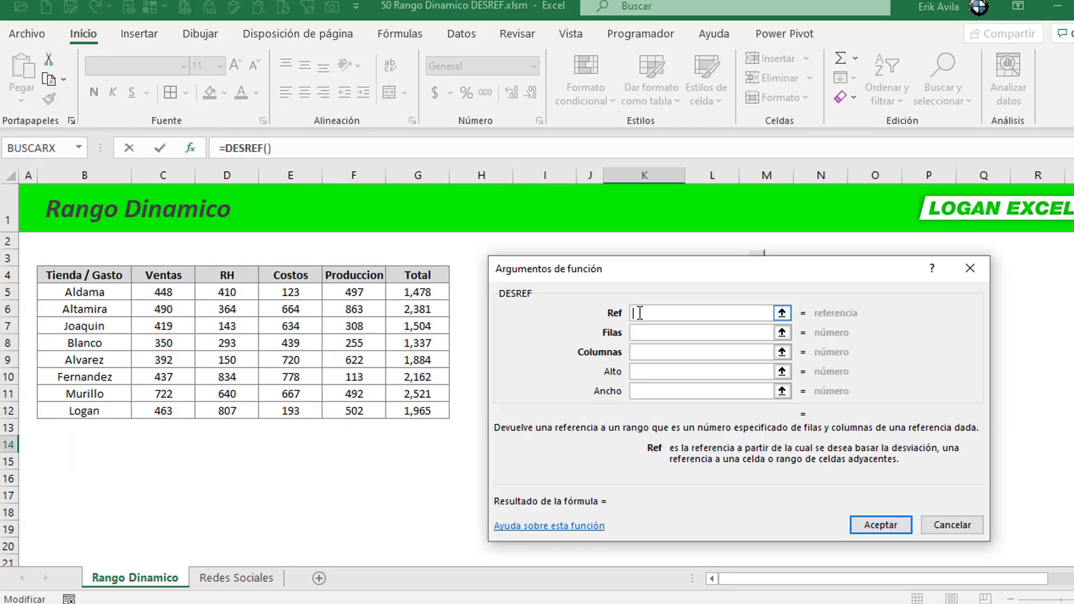
# - Set the DESREF reference to absolute $B$4 and select K14 to see the result
pyautogui.click(84, 275)
pyautogui.press('F4')
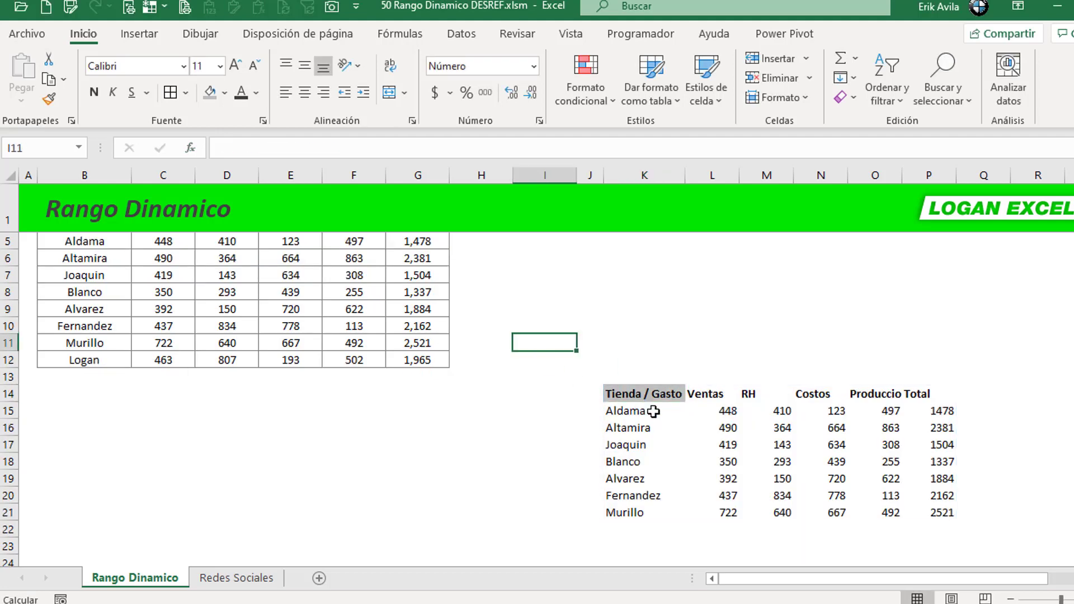
pyautogui.click(653, 411)
pyautogui.press('Up')
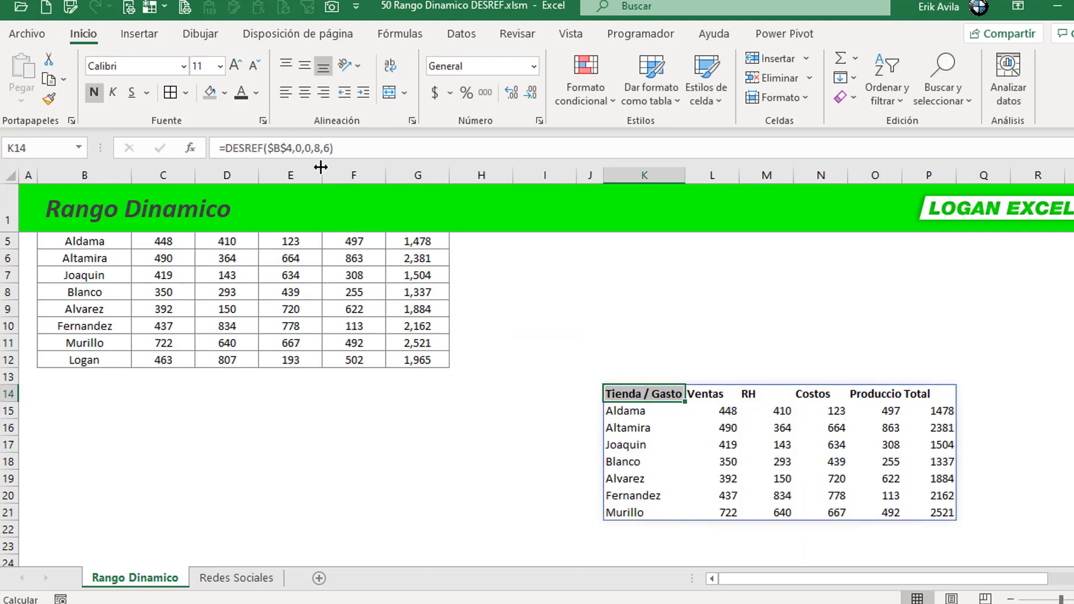
# - Review the K14 DESREF formula in the formula bar without changing it
pyautogui.click(315, 149)
pyautogui.scroll(1, 300, 218)
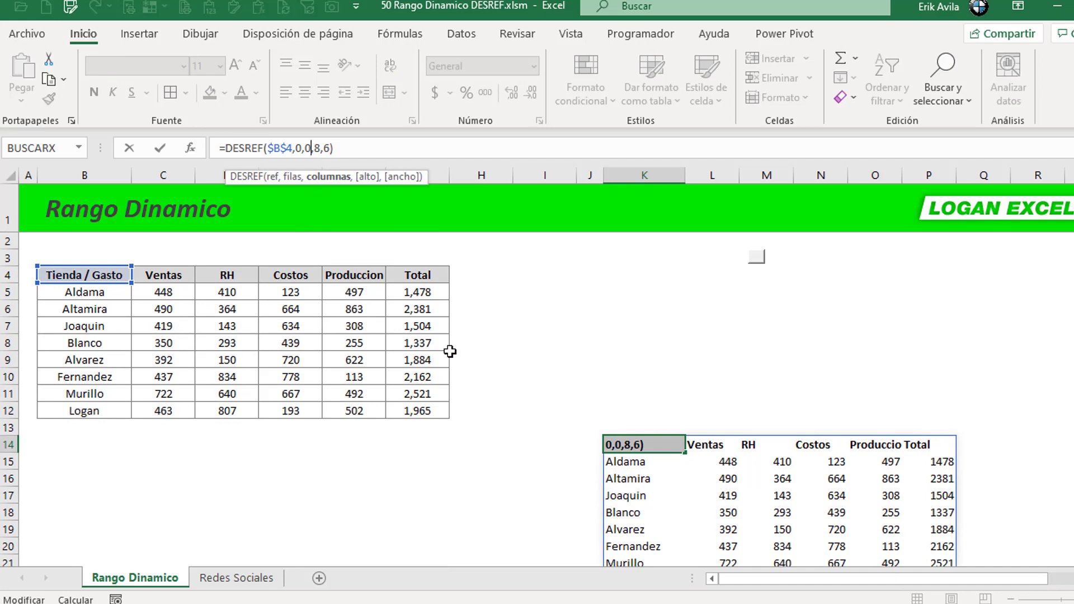
pyautogui.press('Escape')
pyautogui.scroll(-1, 544, 441)
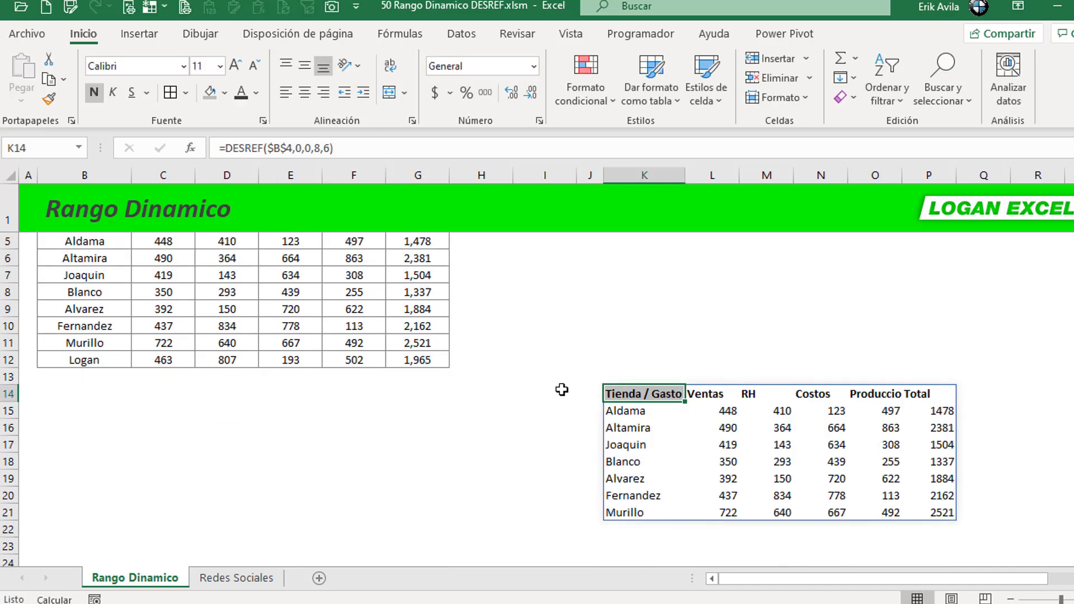
pyautogui.click(558, 389)
pyautogui.click(643, 394)
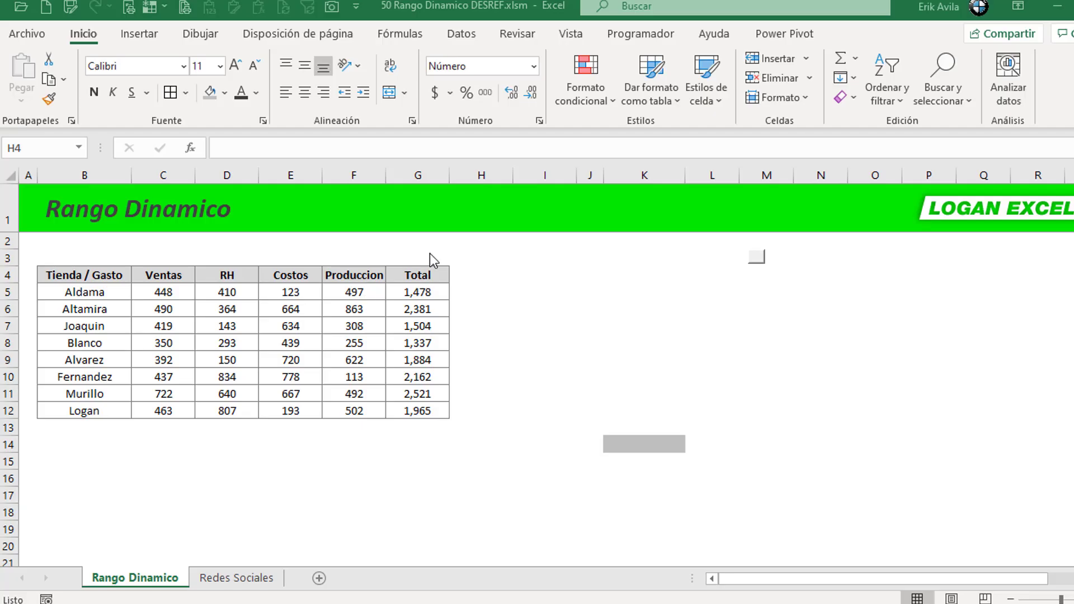
pyautogui.click(492, 272)
pyautogui.click(542, 269)
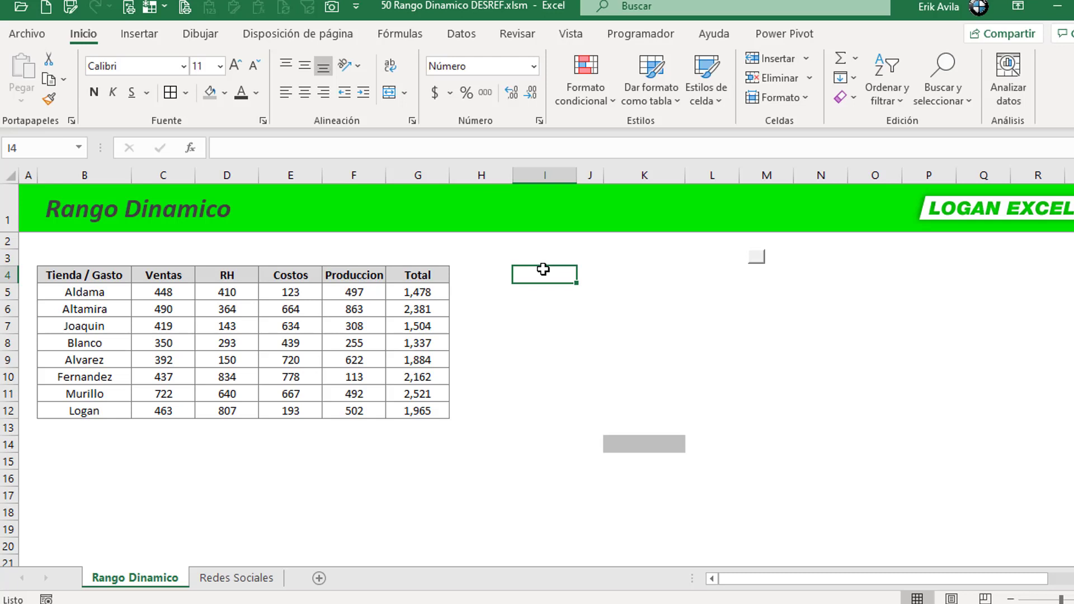
pyautogui.click(316, 272)
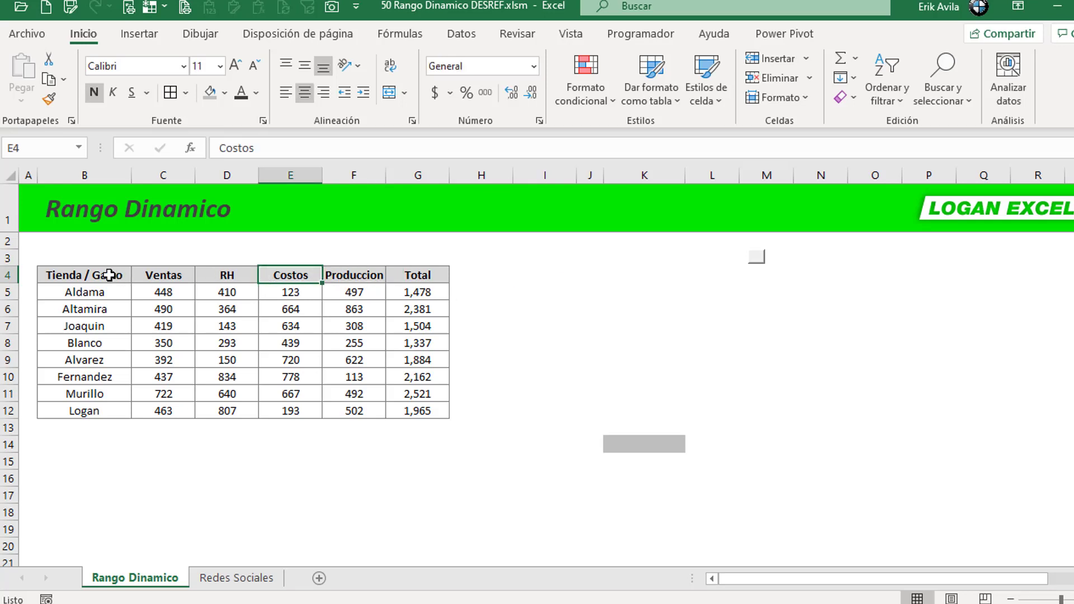
pyautogui.moveTo(109, 275); pyautogui.dragTo(414, 413)
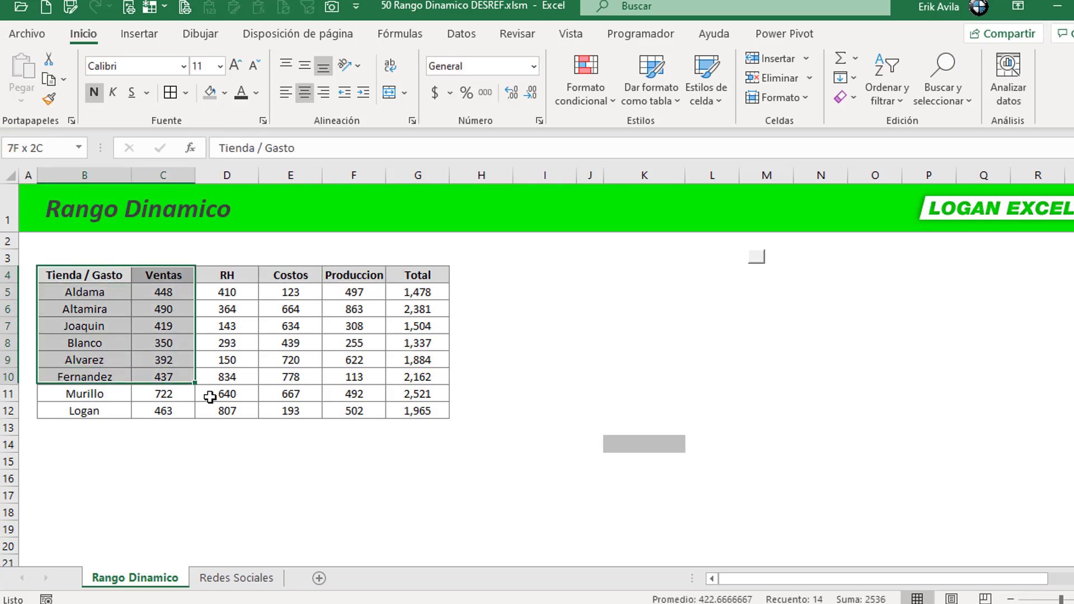
pyautogui.scroll(1, 414, 412)
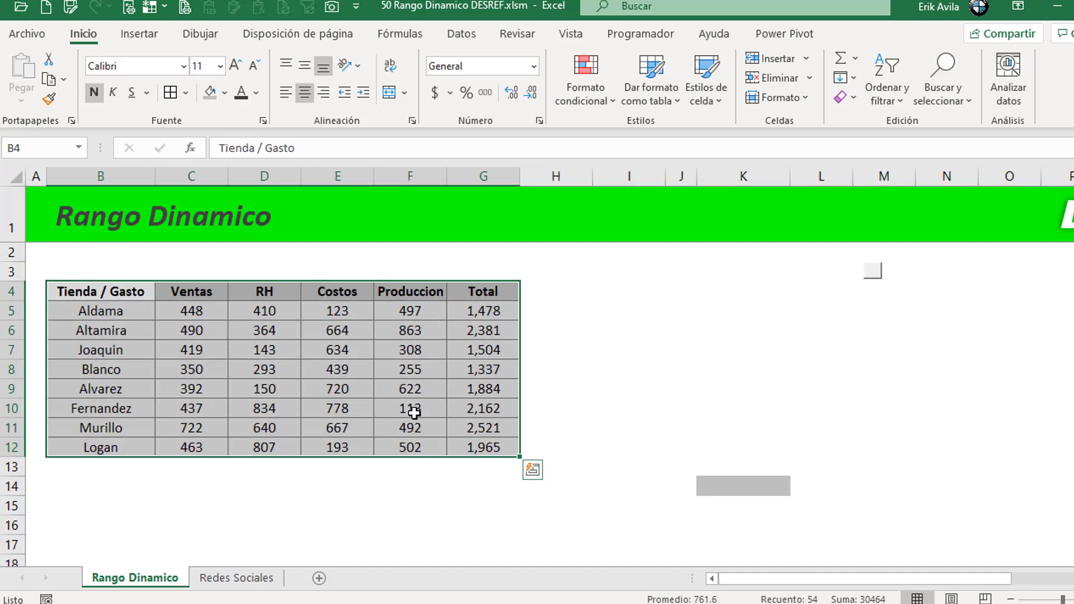
pyautogui.scroll(1, 414, 412)
pyautogui.click(166, 377)
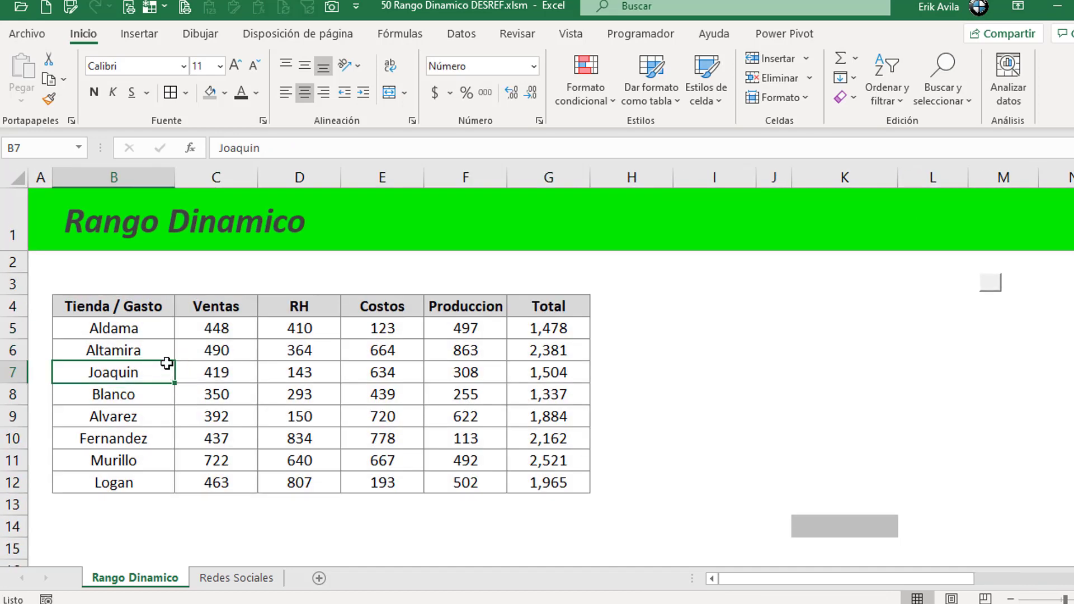
pyautogui.click(187, 326)
pyautogui.click(120, 330)
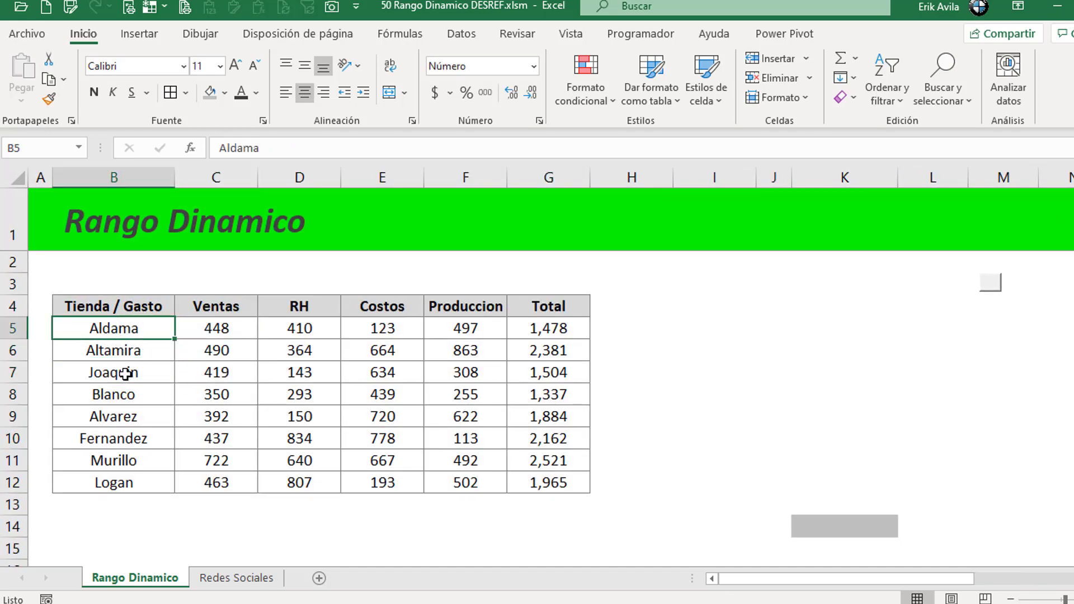
pyautogui.click(131, 401)
pyautogui.moveTo(139, 336); pyautogui.dragTo(146, 482)
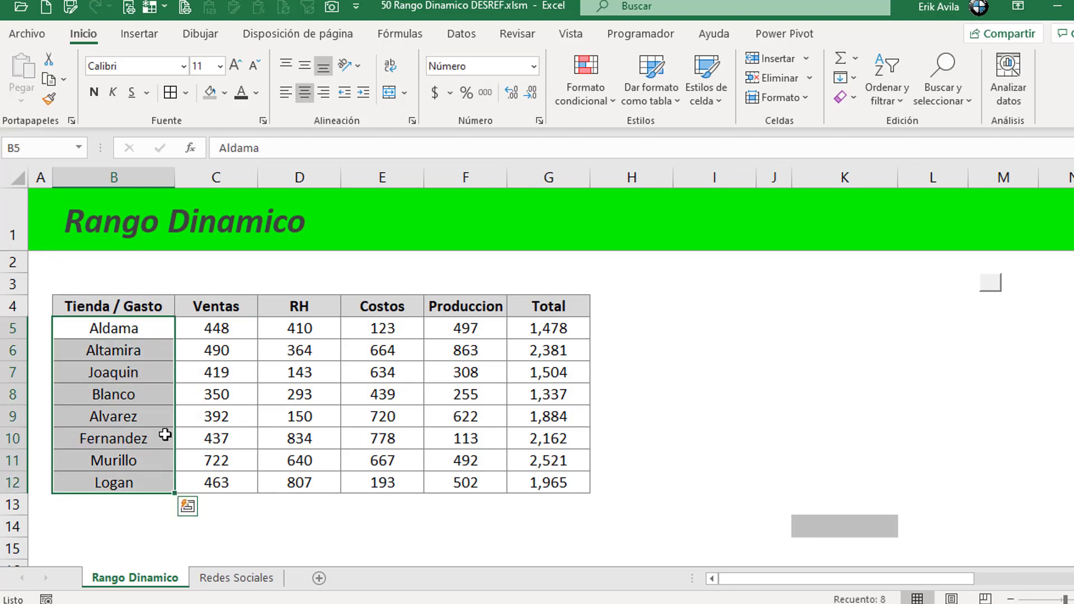
pyautogui.moveTo(208, 333); pyautogui.dragTo(483, 478)
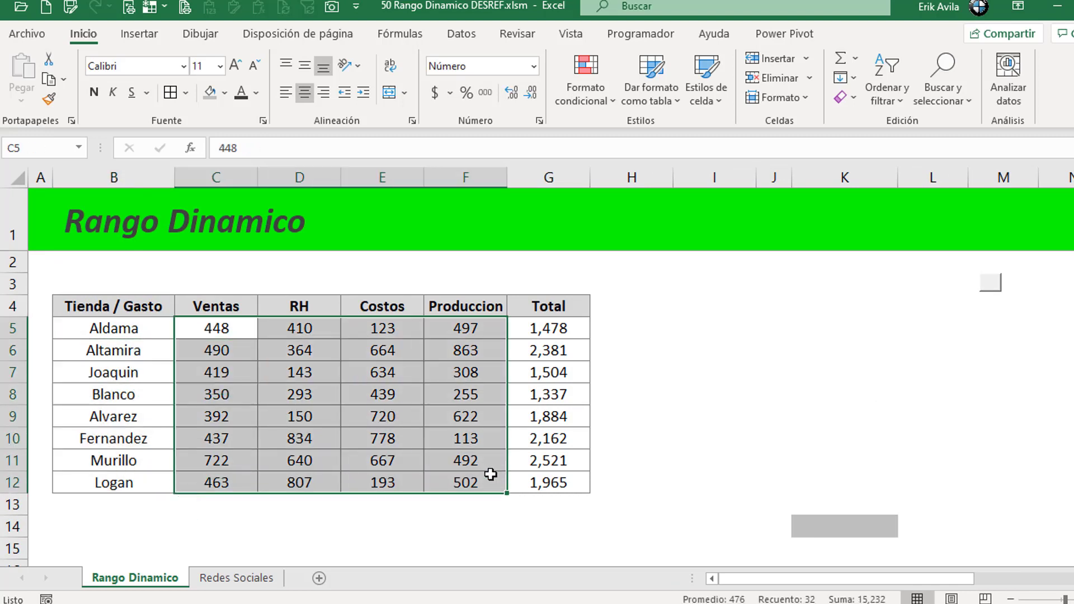
pyautogui.click(543, 369)
pyautogui.click(549, 309)
pyautogui.click(275, 318)
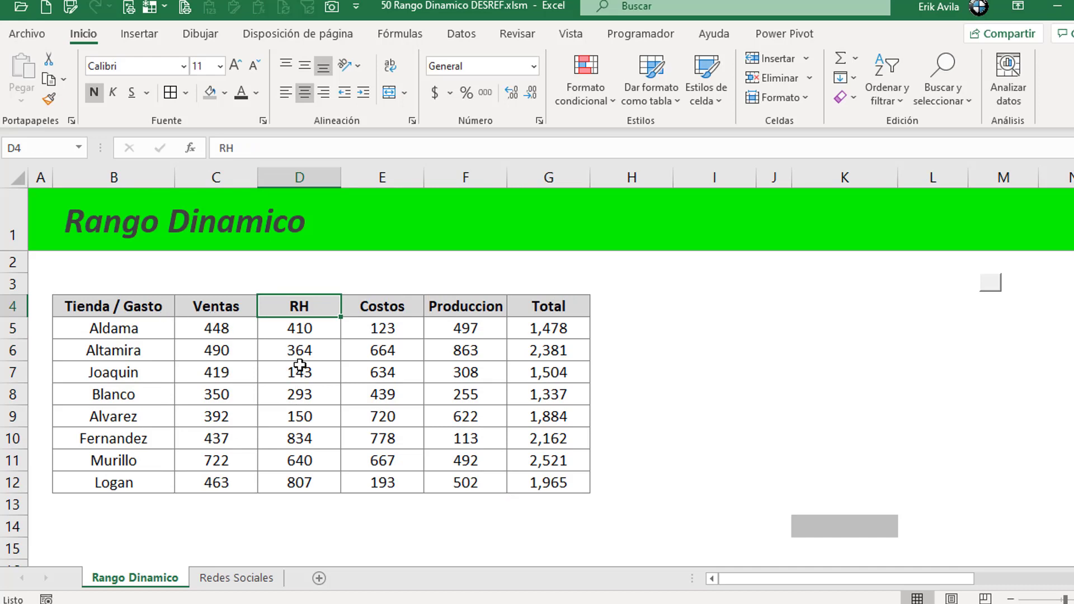
pyautogui.keyDown('ctrl'); pyautogui.scroll(-1, 300, 366); pyautogui.keyUp('ctrl')
pyautogui.keyDown('ctrl'); pyautogui.scroll(-1, 300, 365); pyautogui.keyUp('ctrl')
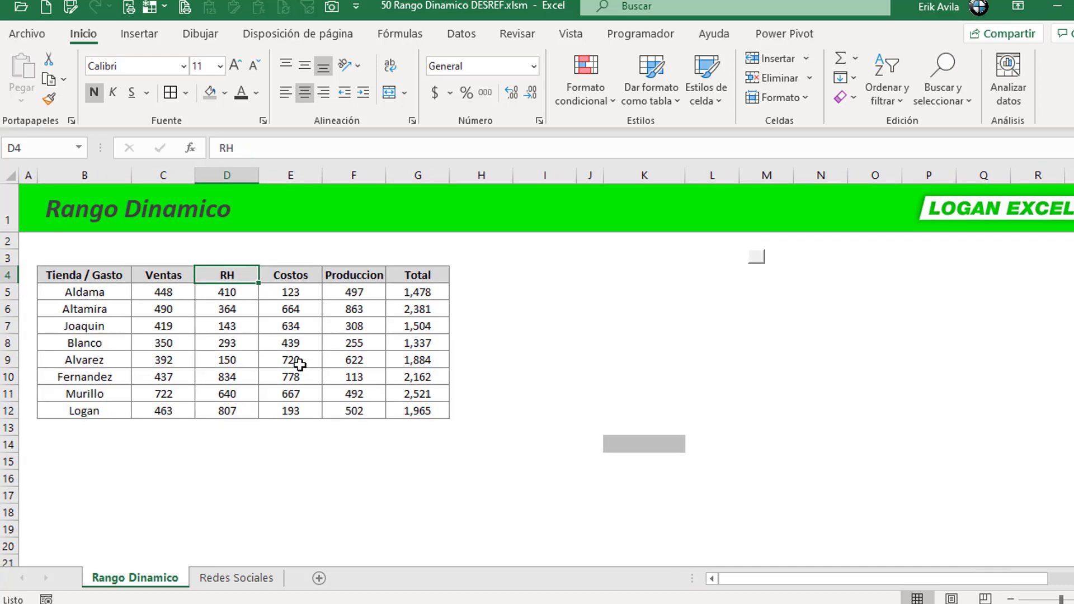
pyautogui.click(618, 446)
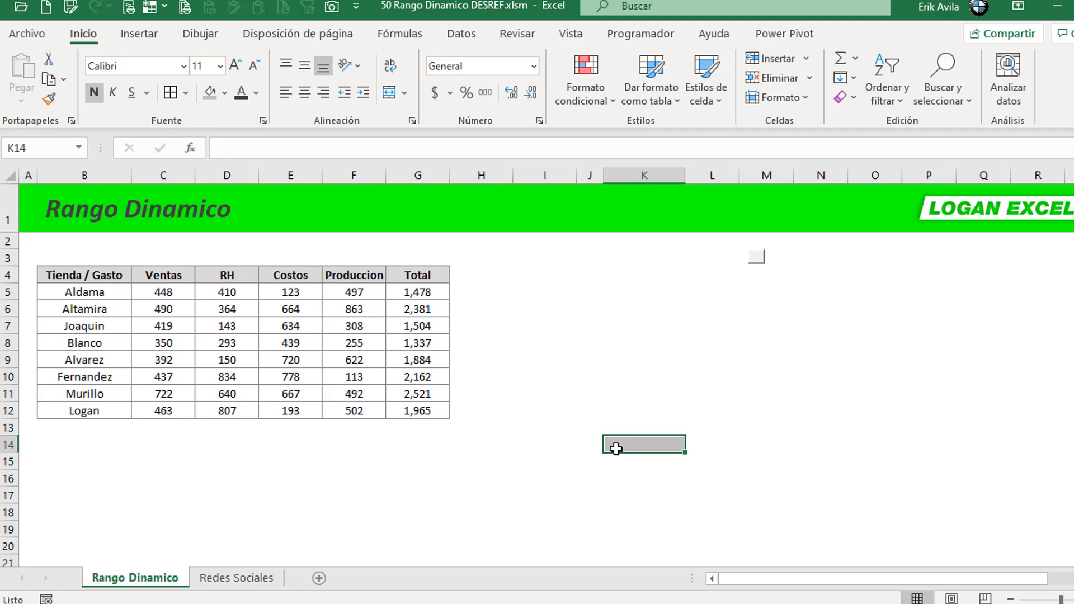
# - Inspect the store totals (Murillo, Alvarez, Altamira) and the empty cells H4:H12 beside the table
pyautogui.click(431, 397)
pyautogui.moveTo(469, 274); pyautogui.dragTo(489, 411)
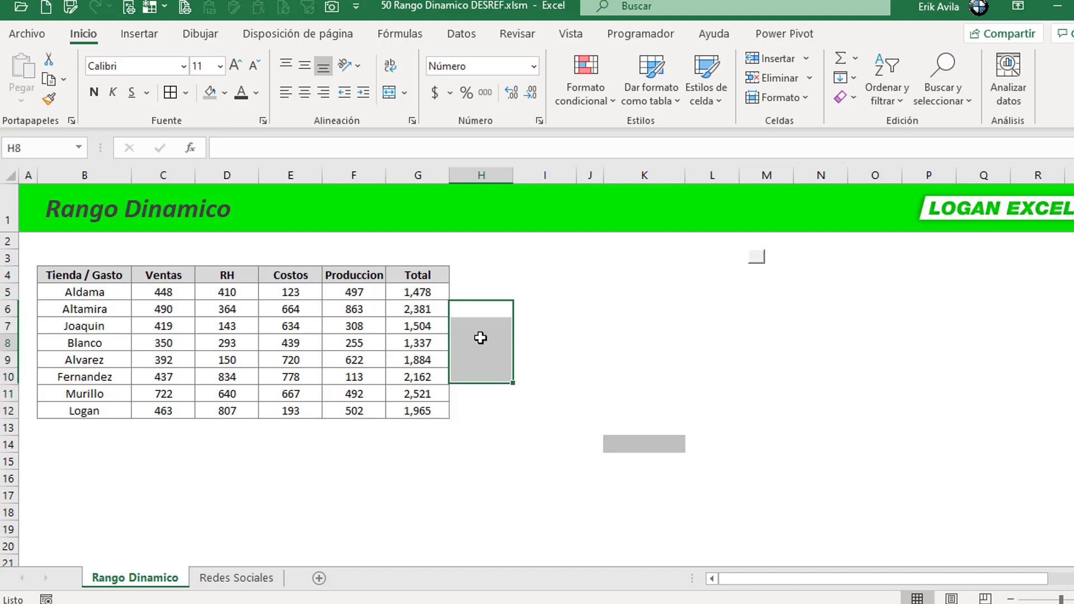
pyautogui.moveTo(484, 272)
pyautogui.mouseDown()
pyautogui.moveTo(520, 409)
pyautogui.moveTo(930, 412)
pyautogui.mouseUp()
pyautogui.click(198, 384)
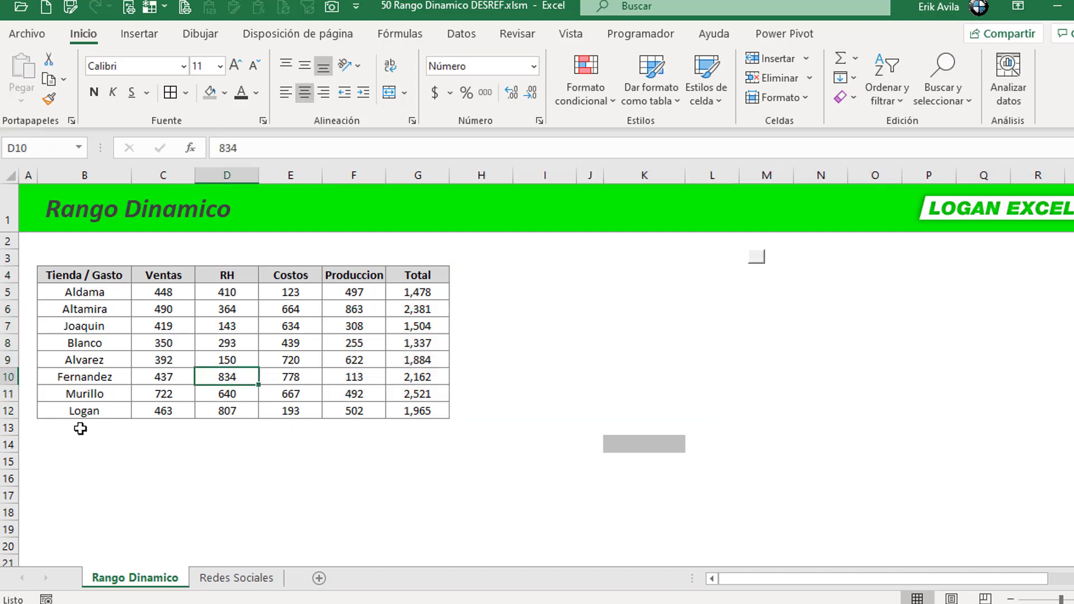
pyautogui.moveTo(84, 428); pyautogui.dragTo(366, 522)
pyautogui.scroll(-1, 392, 504)
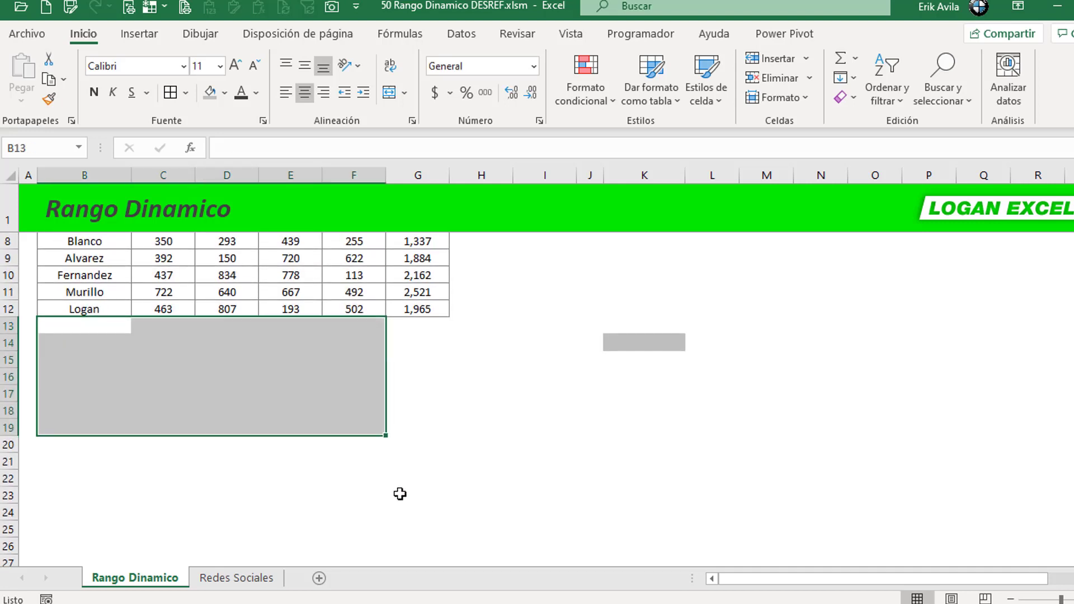
pyautogui.click(427, 439)
pyautogui.scroll(2, 430, 438)
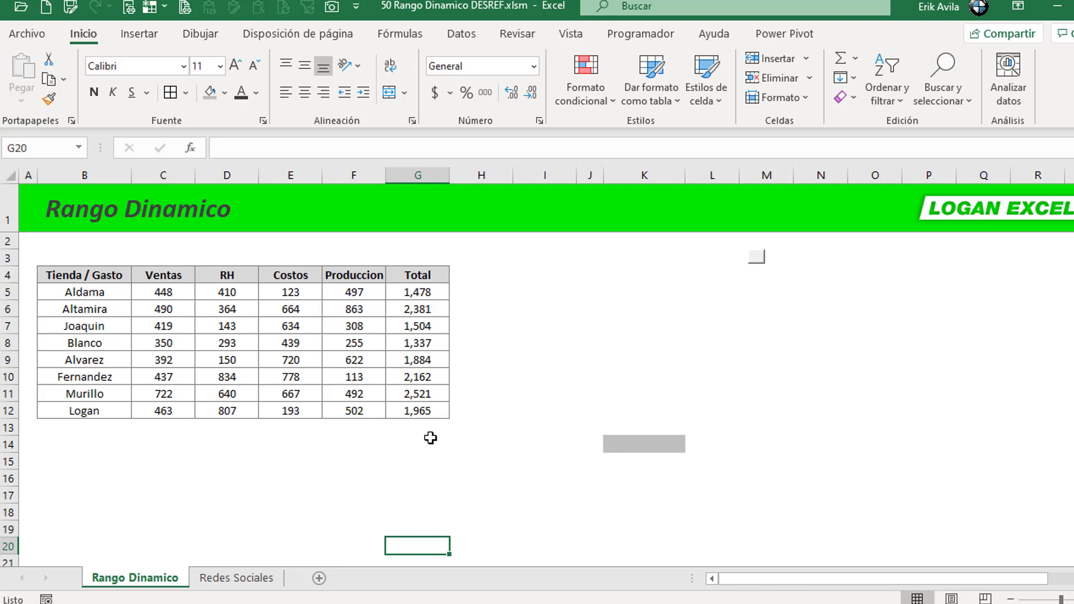
pyautogui.click(430, 352)
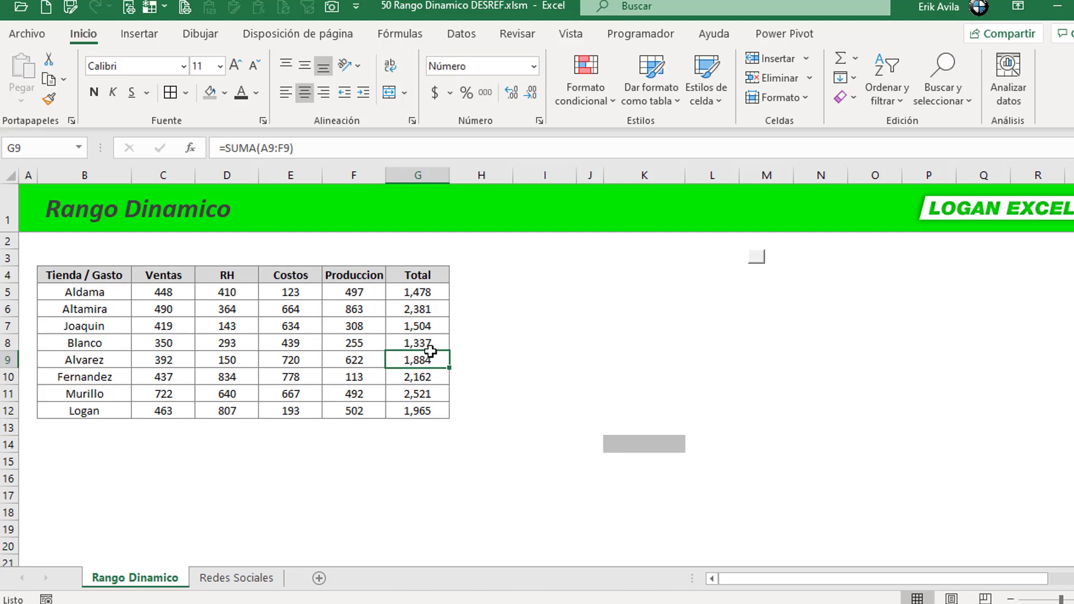
pyautogui.click(422, 307)
pyautogui.click(444, 361)
pyautogui.click(470, 297)
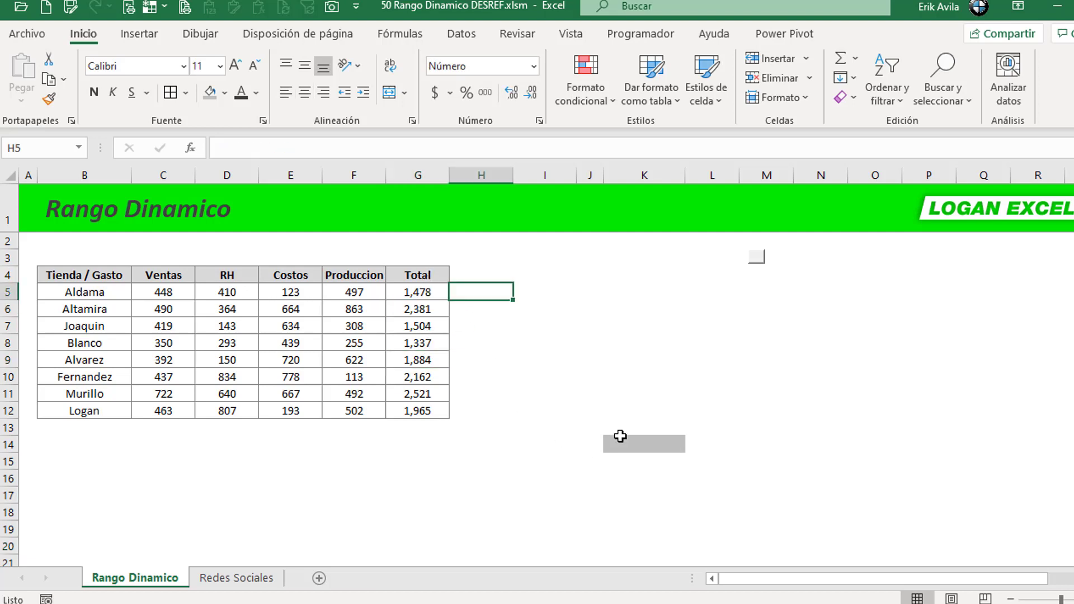
# - Enter =des in cell K14 to begin a DESREF formula
pyautogui.click(619, 439)
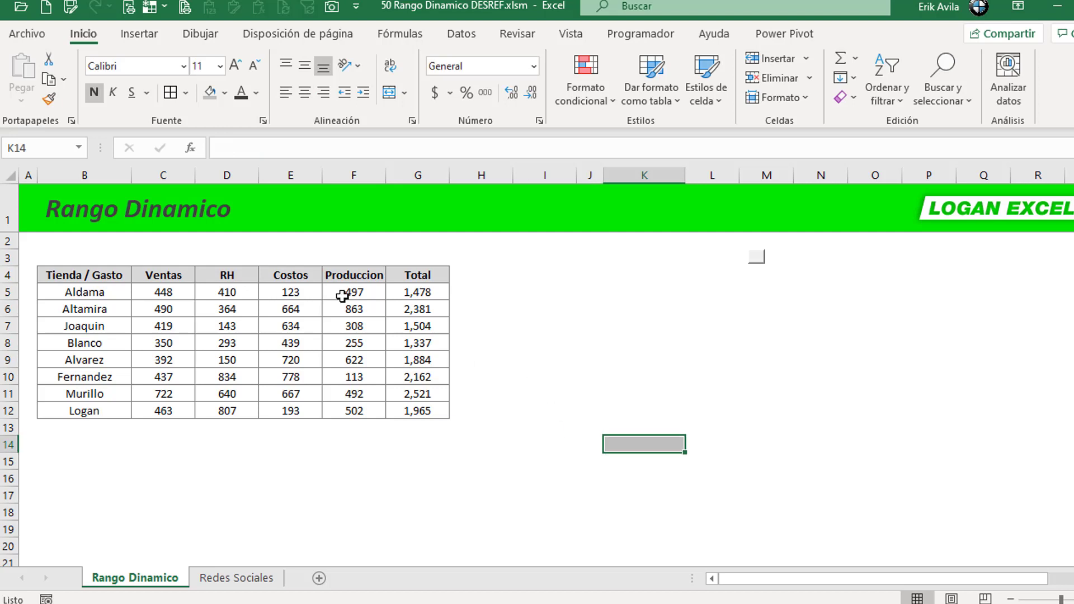
pyautogui.click(541, 380)
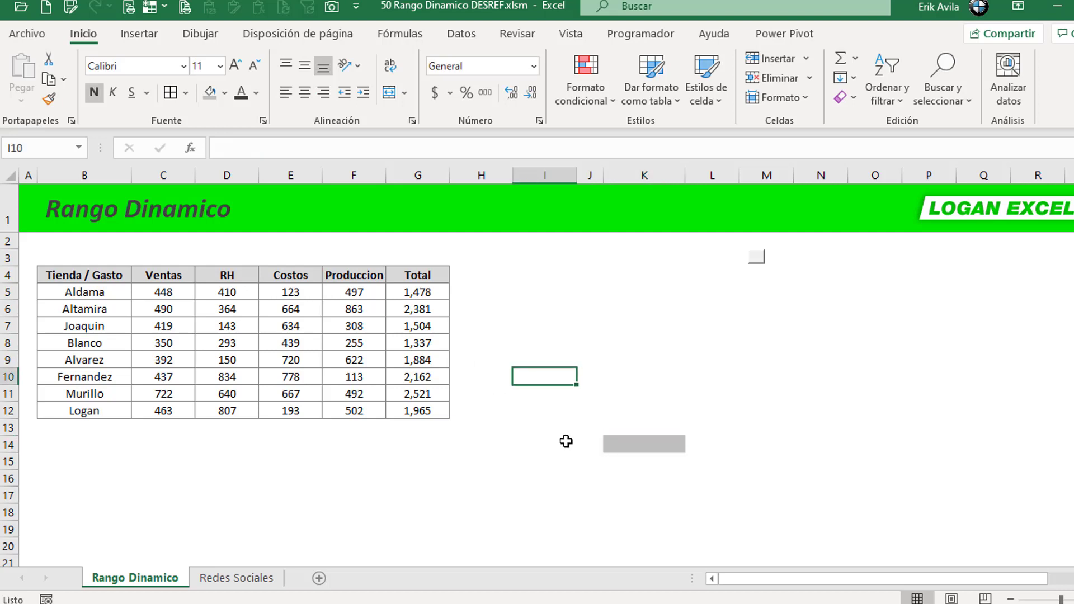
pyautogui.click(626, 446)
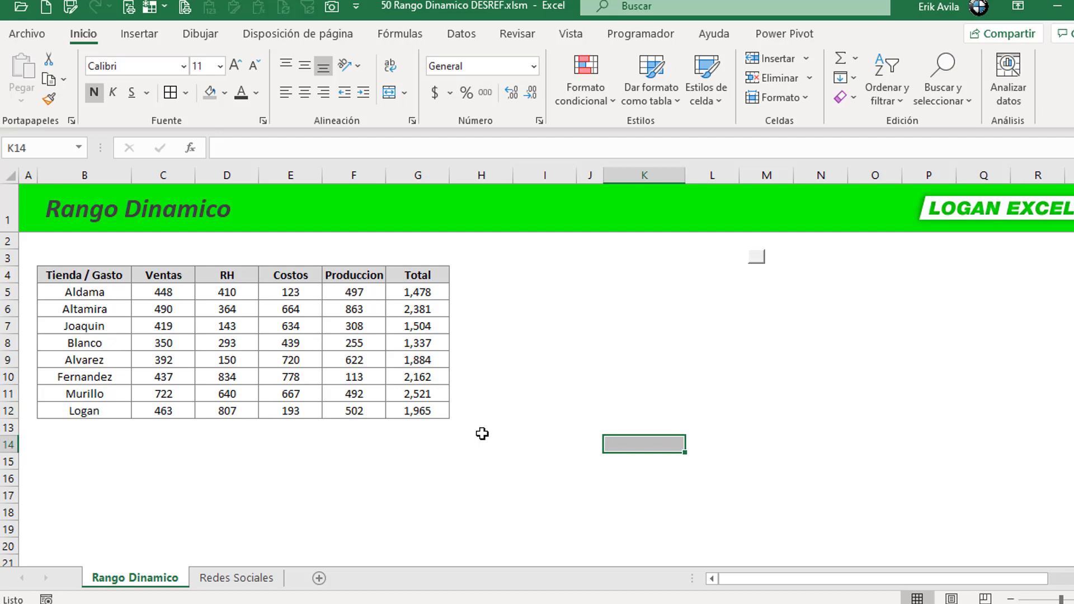
pyautogui.write('=des')
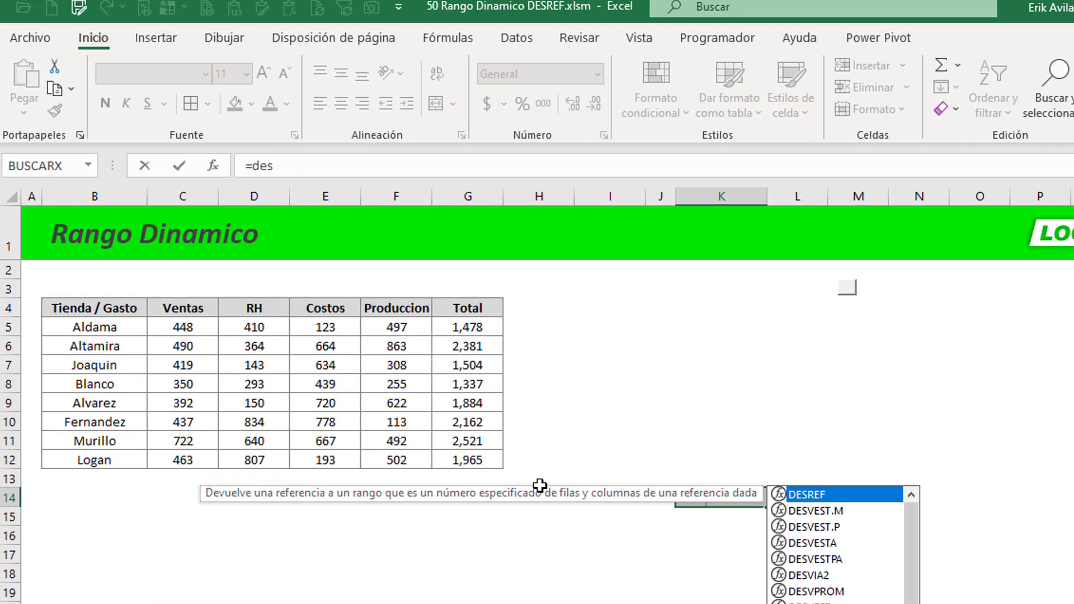
# - Insert DESREF and set its Ref argument to the absolute cell $B$4
pyautogui.doubleClick(911, 566)
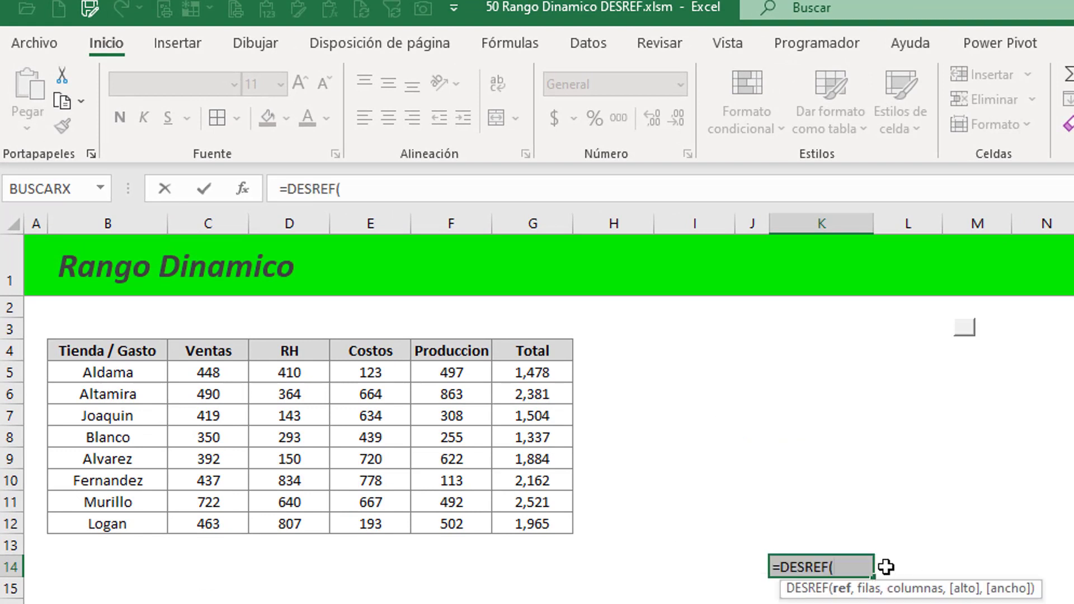
pyautogui.click(242, 188)
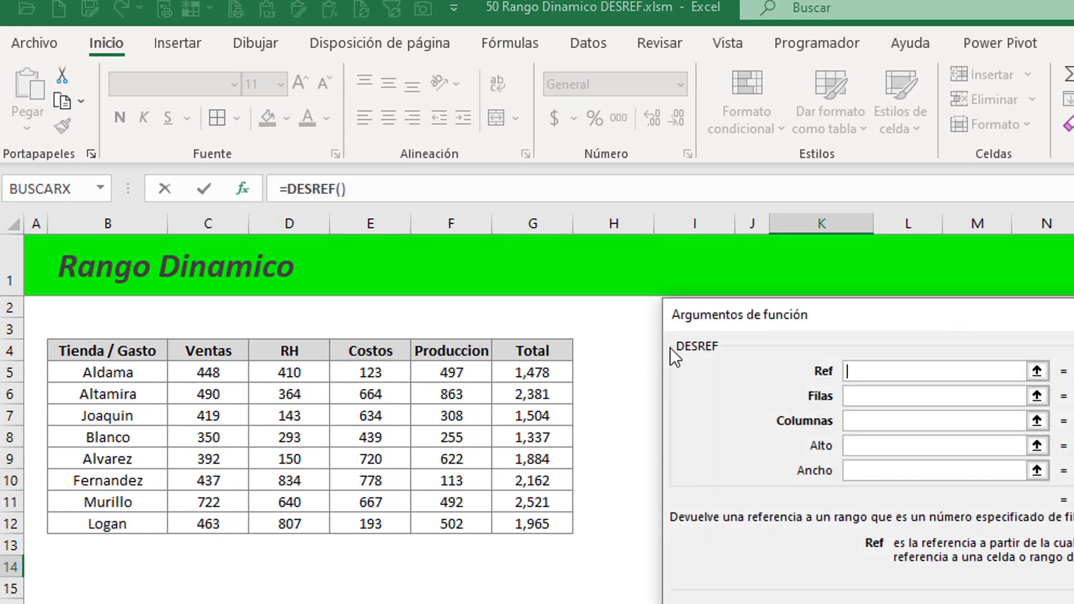
pyautogui.moveTo(704, 320); pyautogui.dragTo(706, 351)
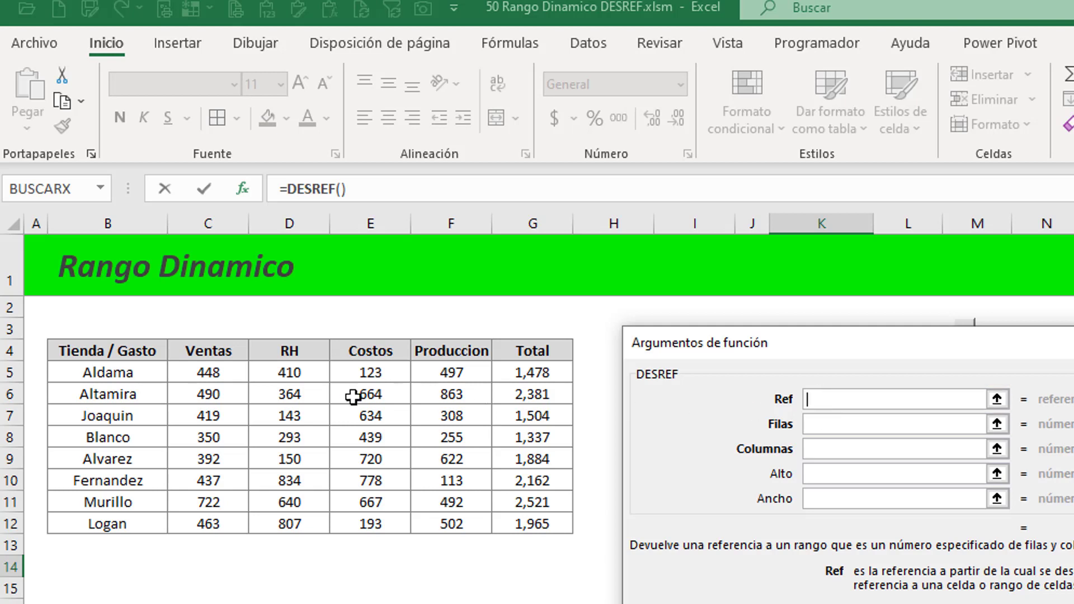
pyautogui.click(146, 352)
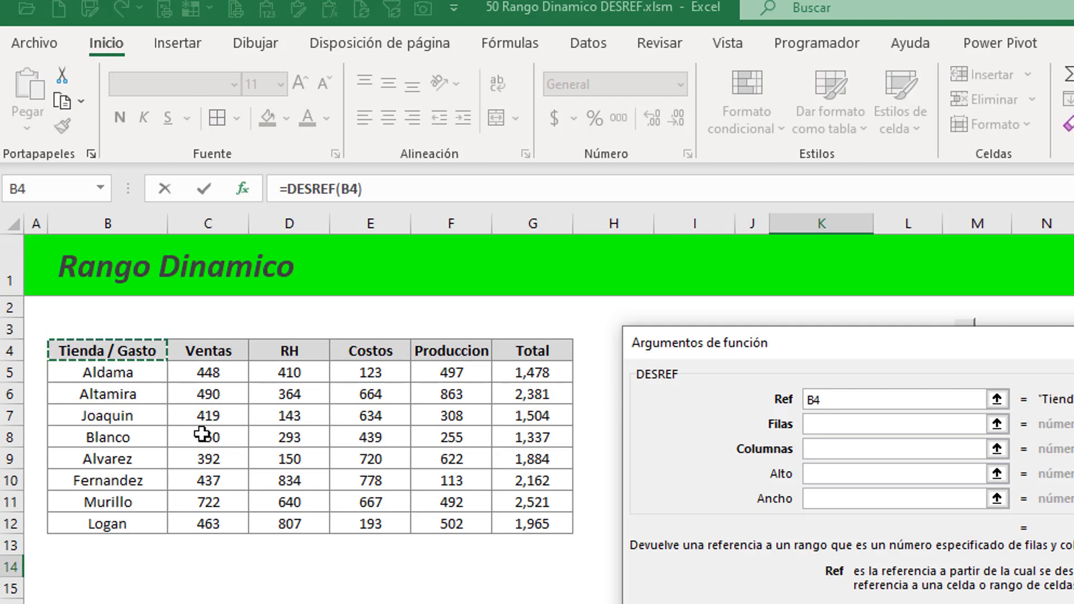
pyautogui.press('F4')
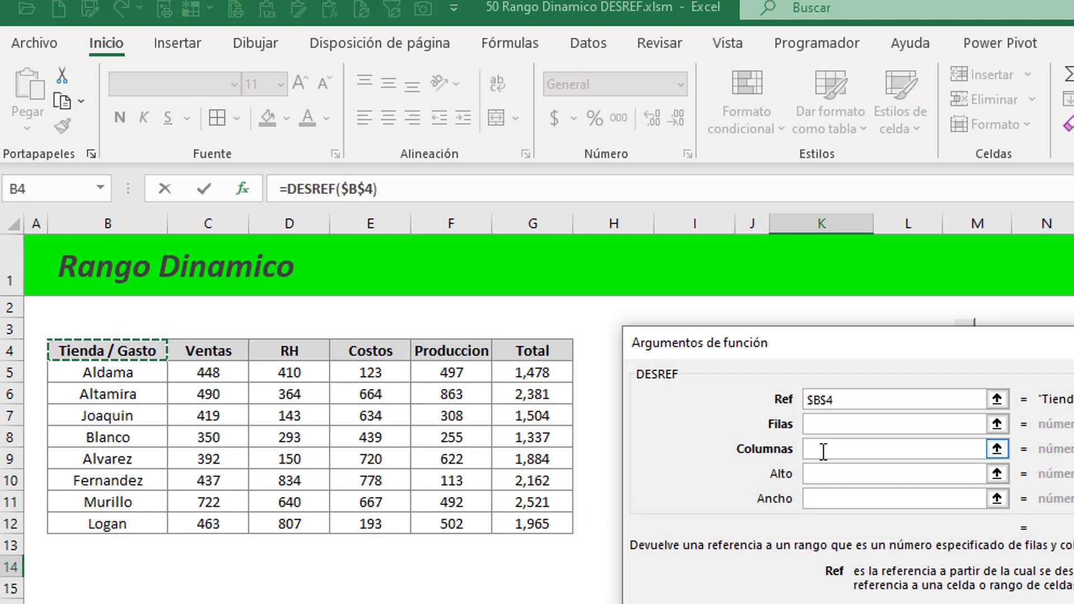
# - Enter 0 for Filas, 0 for Columnas and 8 for Alto
pyautogui.click(830, 430)
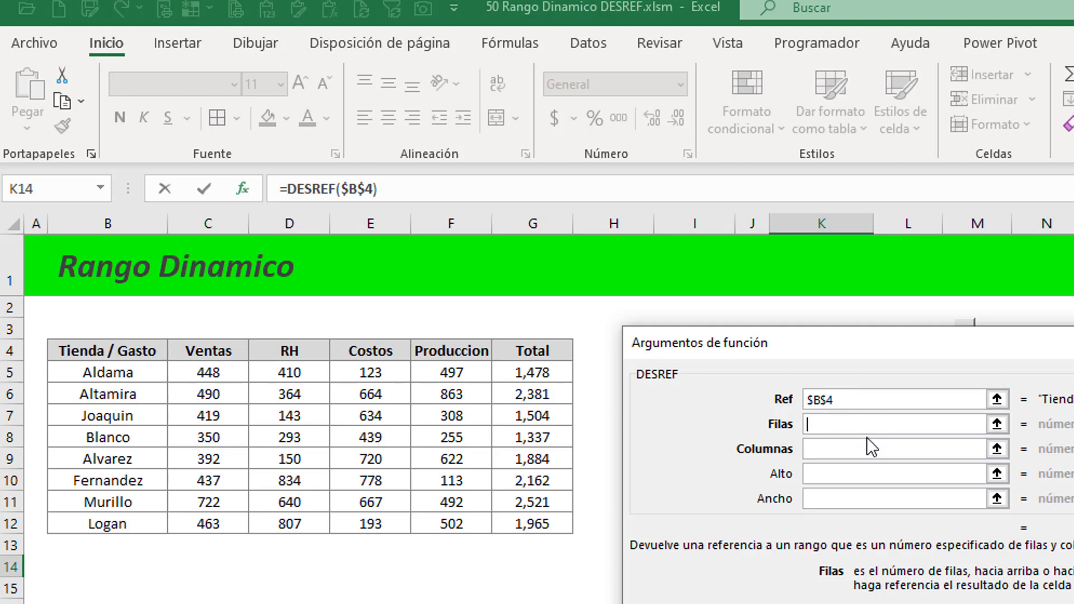
pyautogui.write('0')
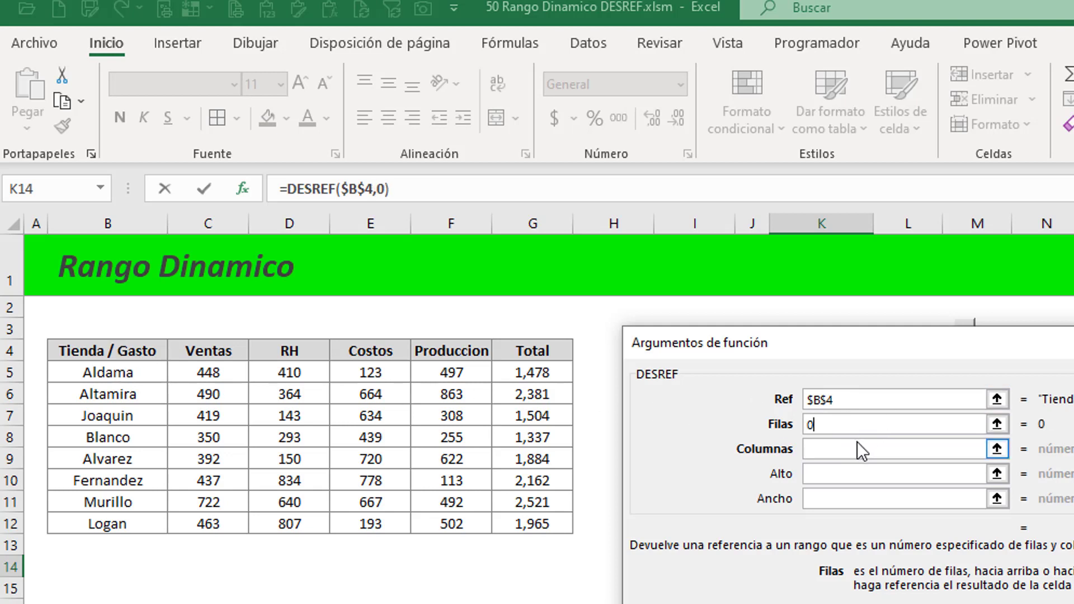
pyautogui.click(856, 445)
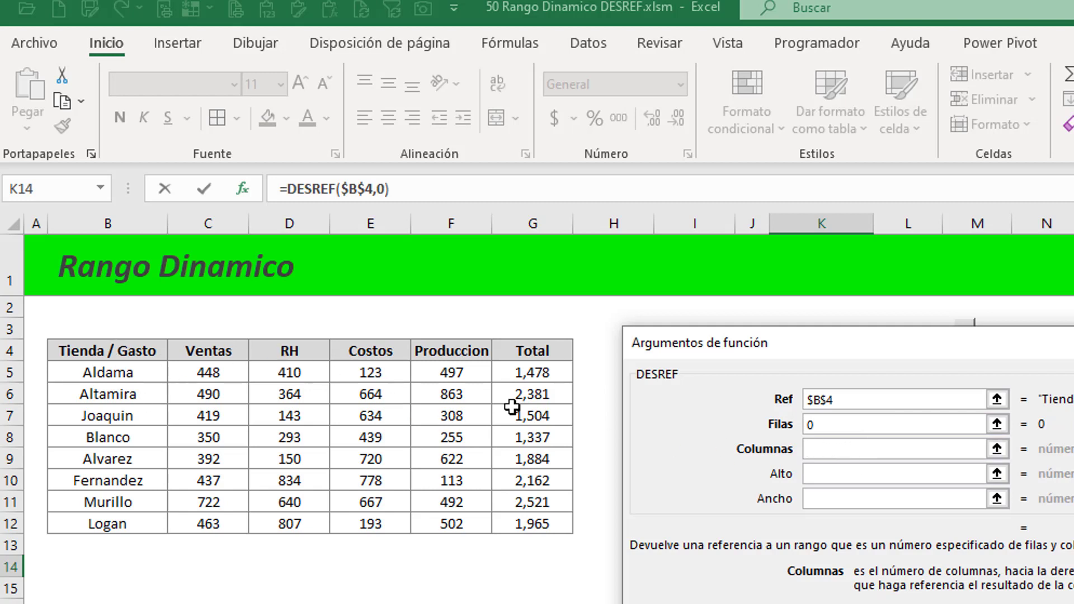
pyautogui.click(98, 195)
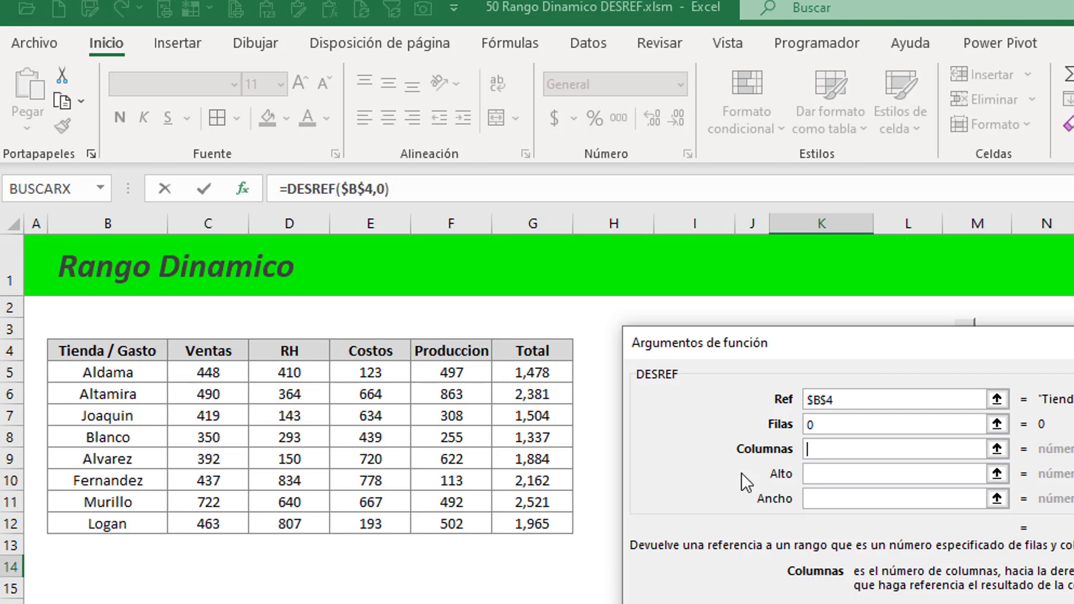
pyautogui.write('0')
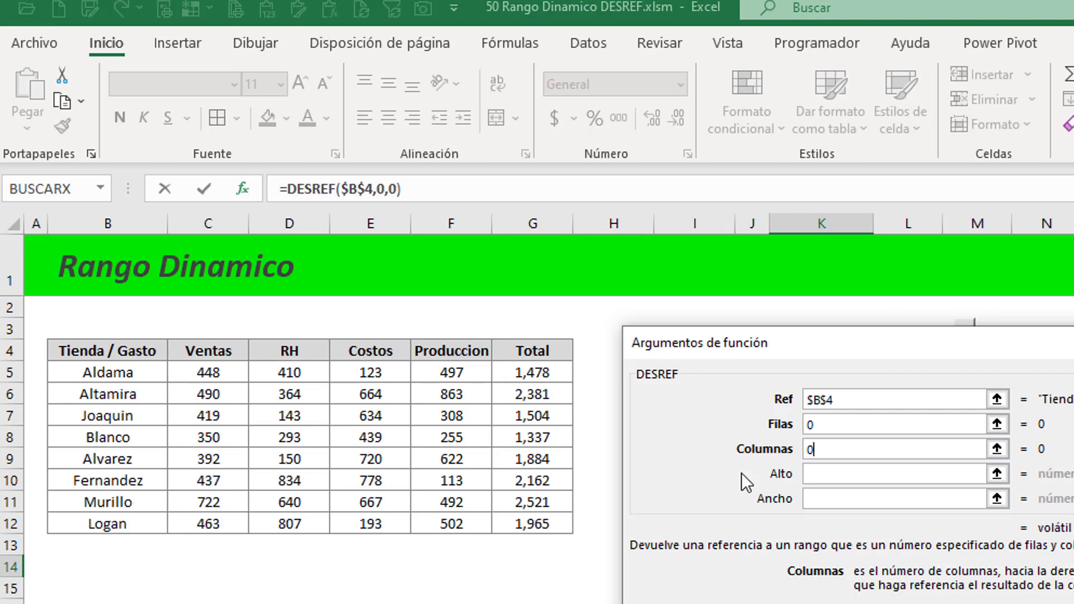
pyautogui.click(846, 475)
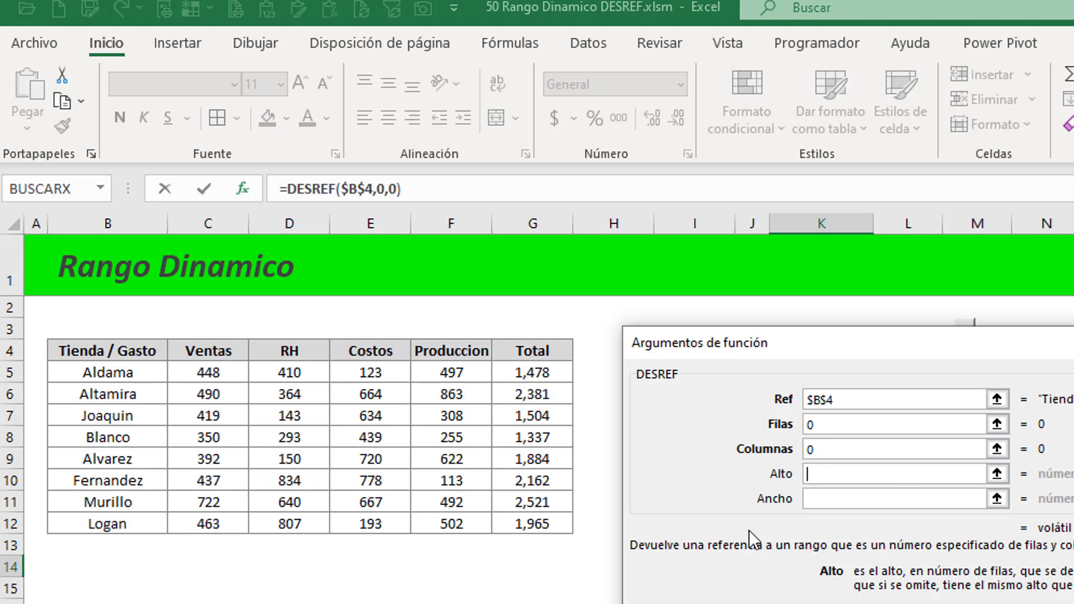
pyautogui.write('8')
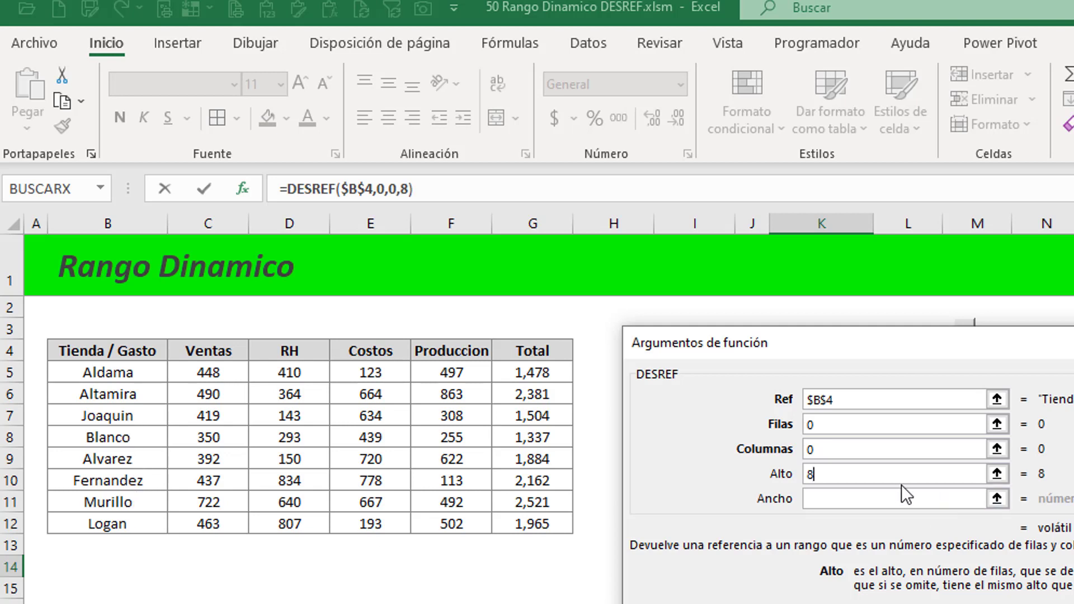
pyautogui.click(889, 495)
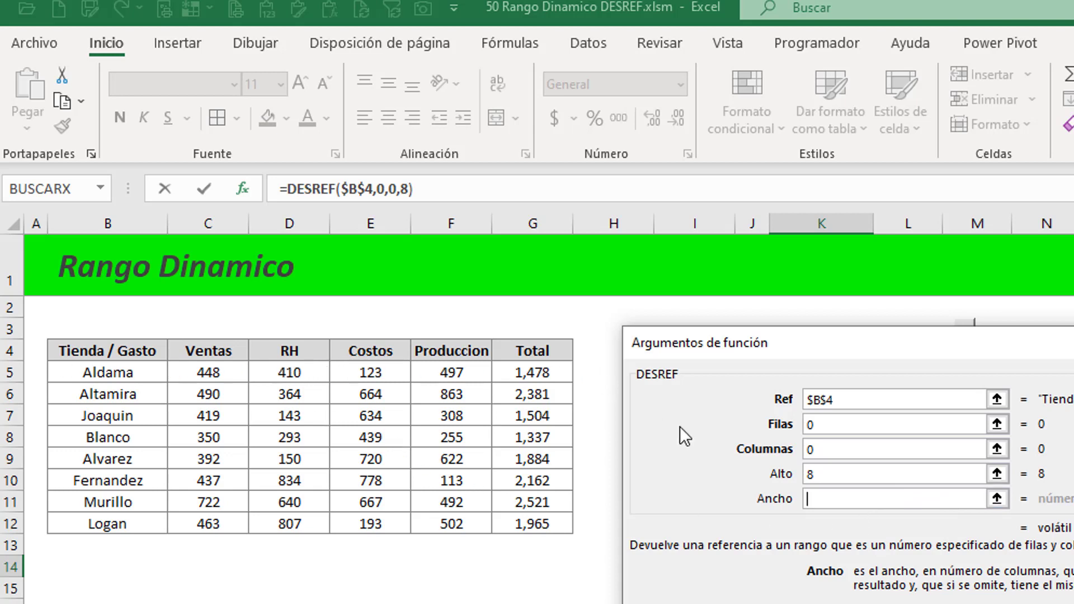
# - Complete the formula as =DESREF($B$4,0,0,8,6) with Ancho 6 and check it
pyautogui.write('6')
pyautogui.press('Return')
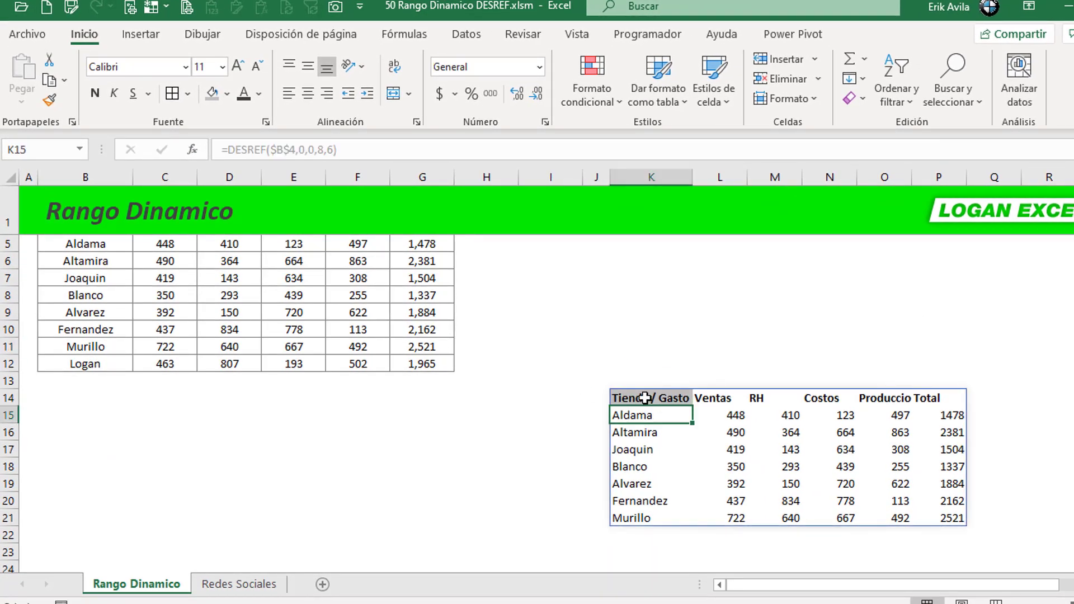
pyautogui.click(315, 149)
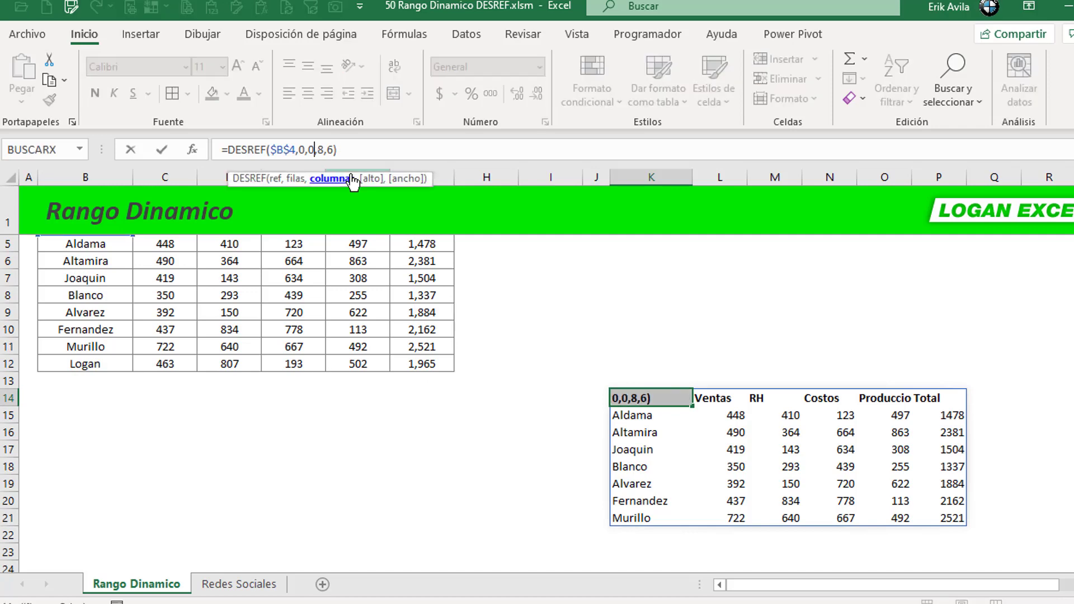
pyautogui.scroll(1, 302, 222)
pyautogui.click(539, 423)
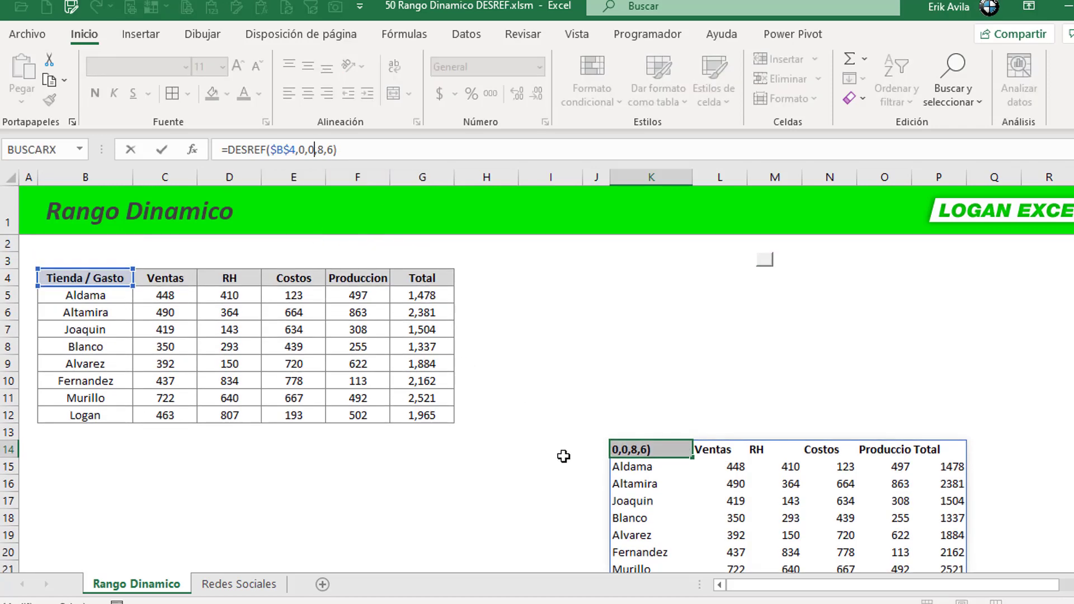
# - Select K14 to view its 8-row, 6-column spill and review the formula unchanged
pyautogui.scroll(-1, 592, 463)
pyautogui.click(643, 515)
pyautogui.click(640, 398)
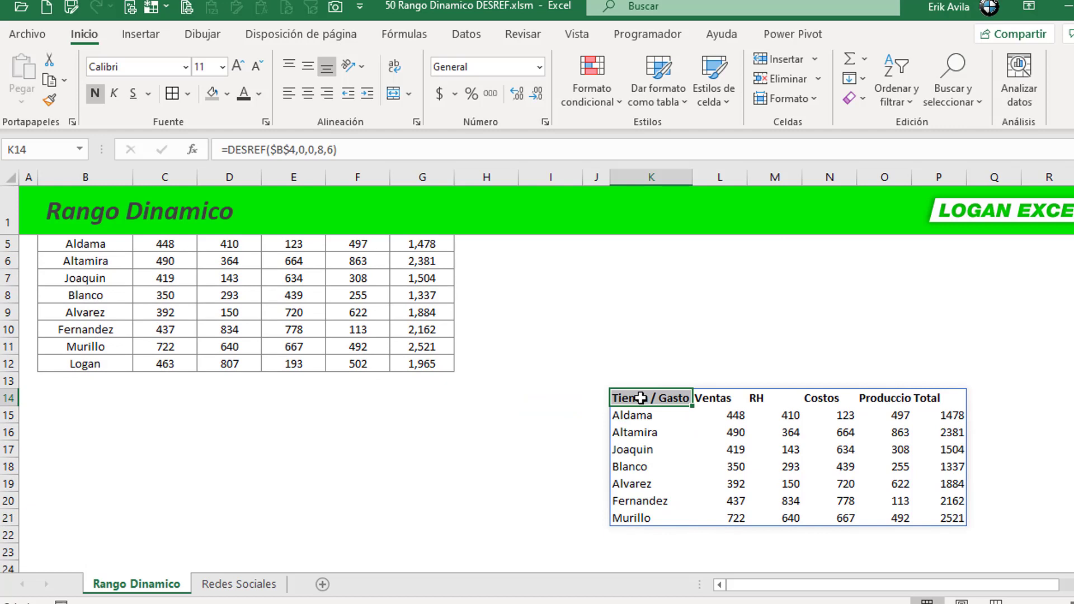
pyautogui.click(631, 398)
pyautogui.click(381, 144)
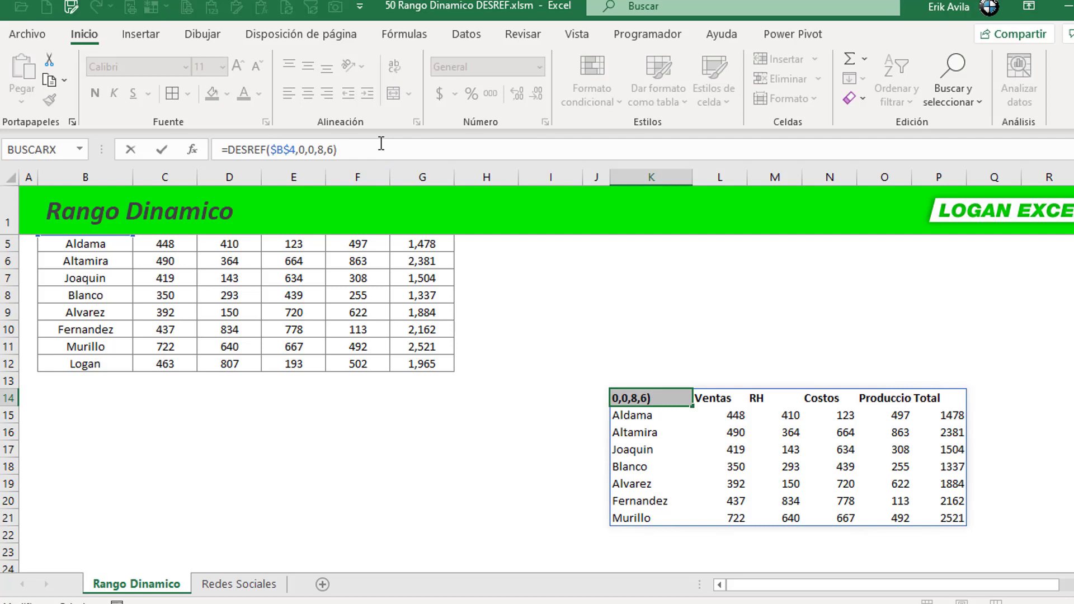
pyautogui.press('Escape')
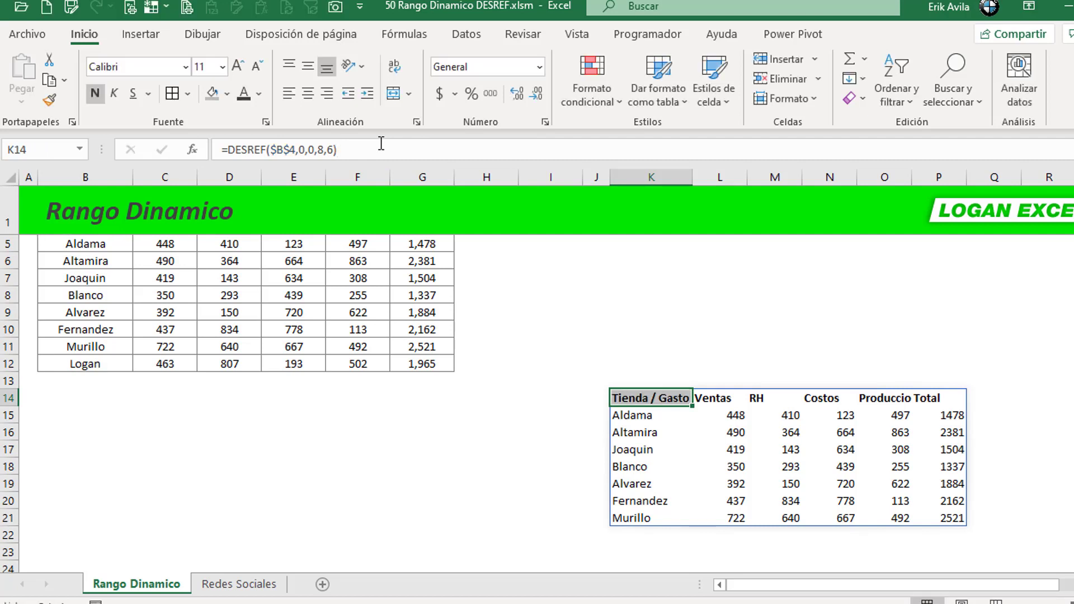
pyautogui.click(568, 394)
pyautogui.click(665, 447)
pyautogui.click(637, 398)
# - Change the DESREF Alto argument from 8 to 9 in K14's formula
pyautogui.click(321, 149)
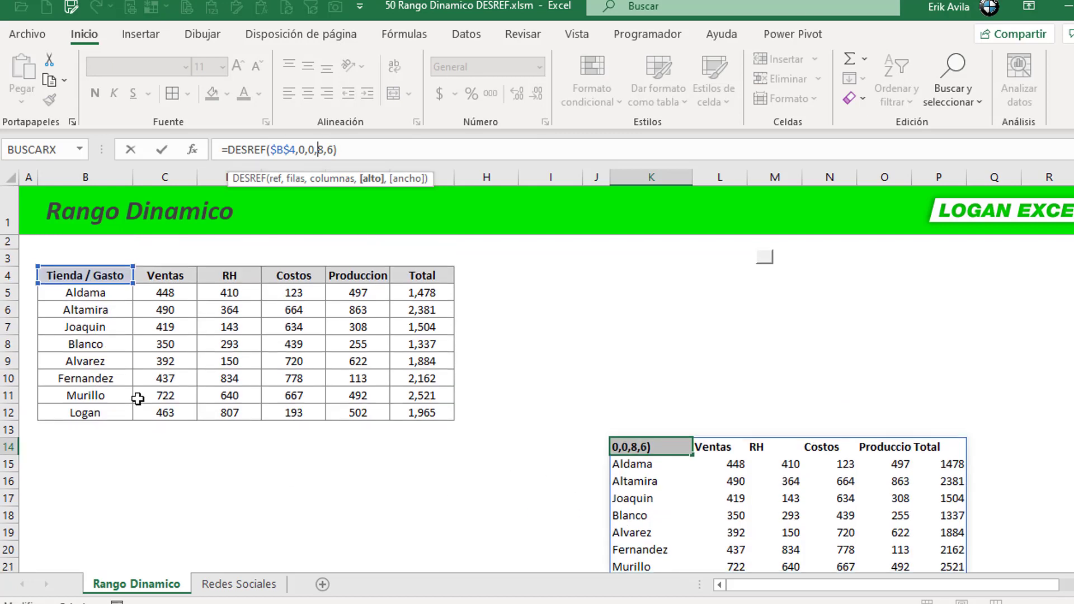
pyautogui.scroll(1, 134, 400)
pyautogui.scroll(-1, 402, 460)
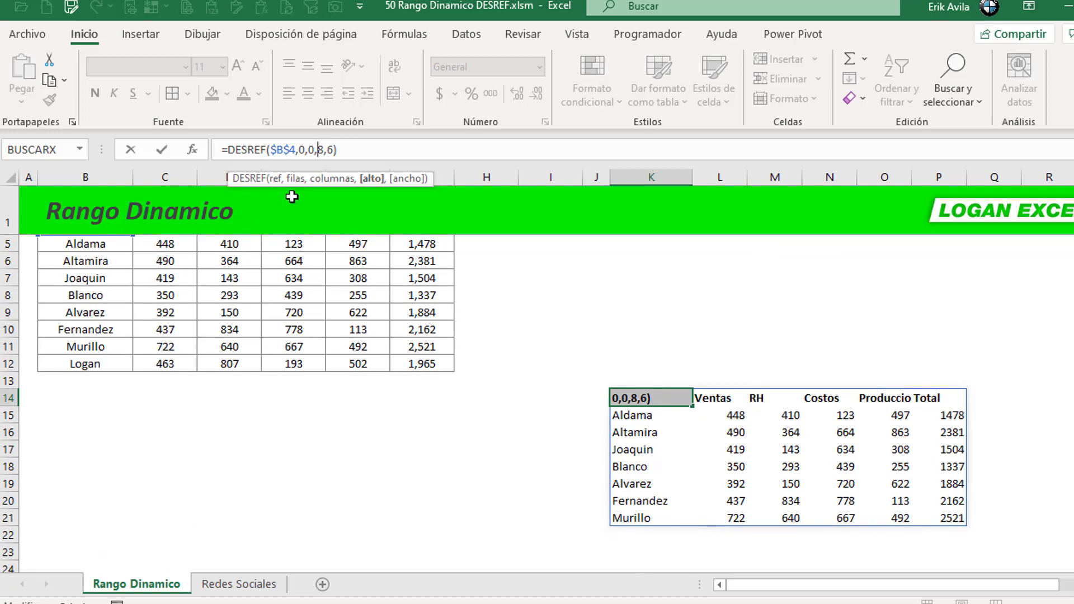
pyautogui.press('Delete')
pyautogui.write('9')
pyautogui.press('Return')
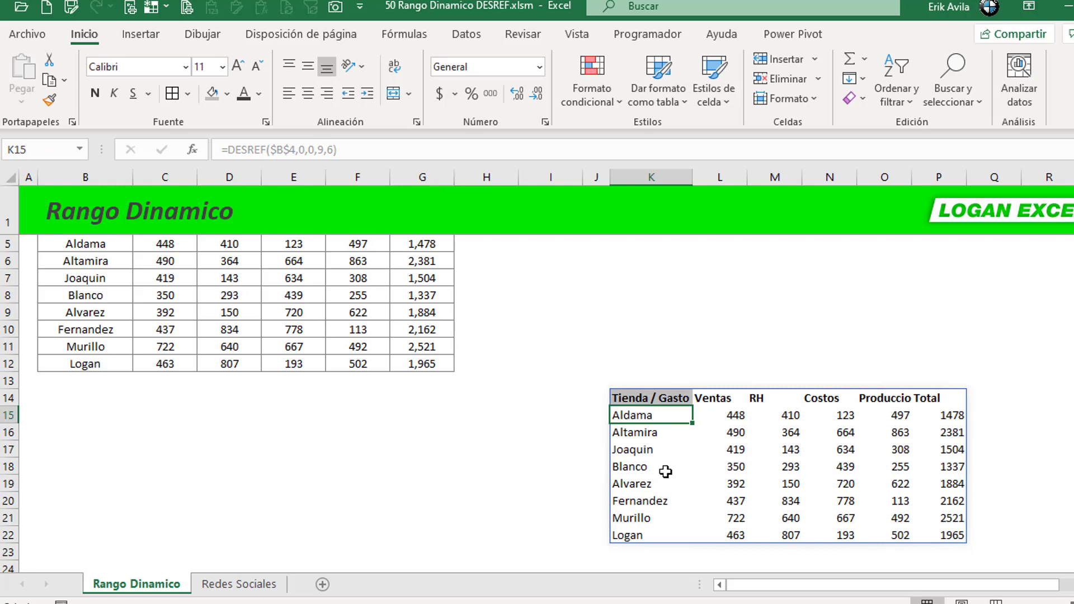
# - Select the spilled copy through Logan and review K14's =DESREF($B$4,0,0,9,6) formula
pyautogui.moveTo(623, 398); pyautogui.dragTo(958, 540)
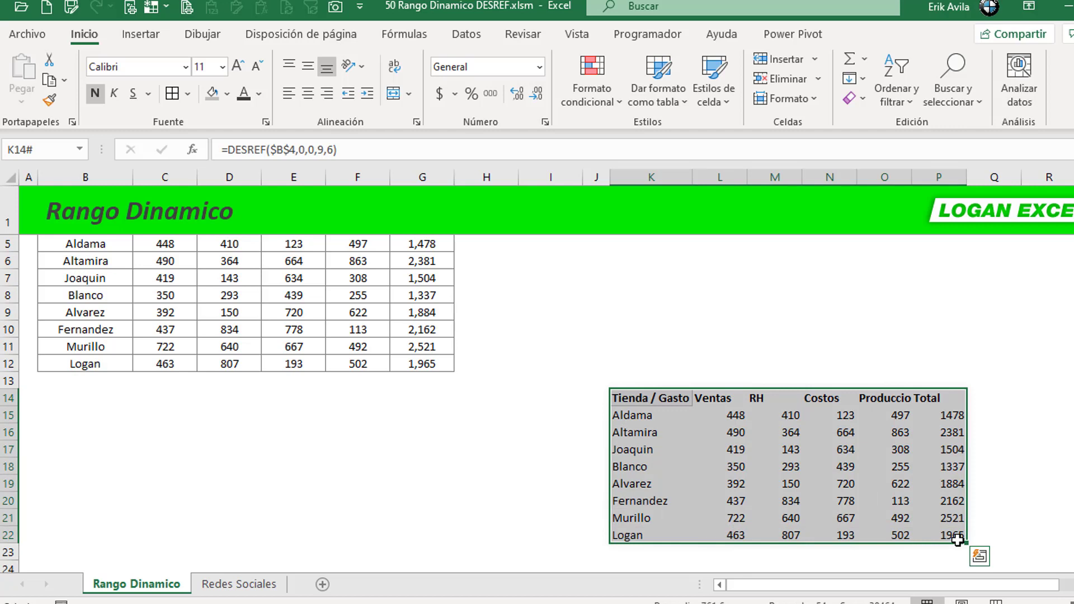
pyautogui.scroll(1, 958, 539)
pyautogui.click(486, 443)
pyautogui.click(487, 363)
pyautogui.click(649, 450)
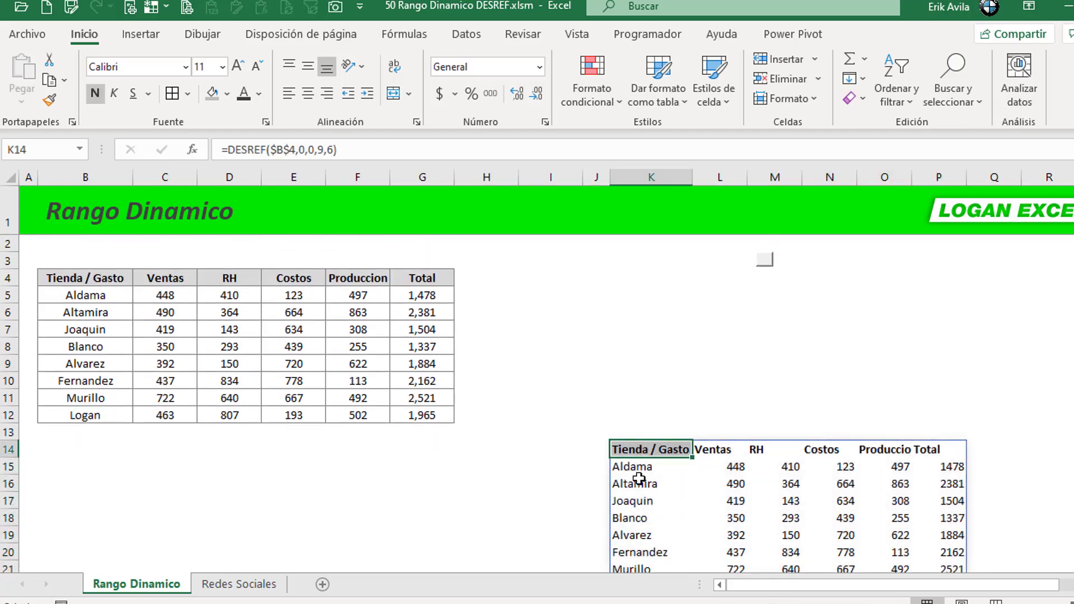
pyautogui.scroll(-1, 639, 479)
pyautogui.click(632, 415)
pyautogui.click(630, 466)
pyautogui.click(648, 398)
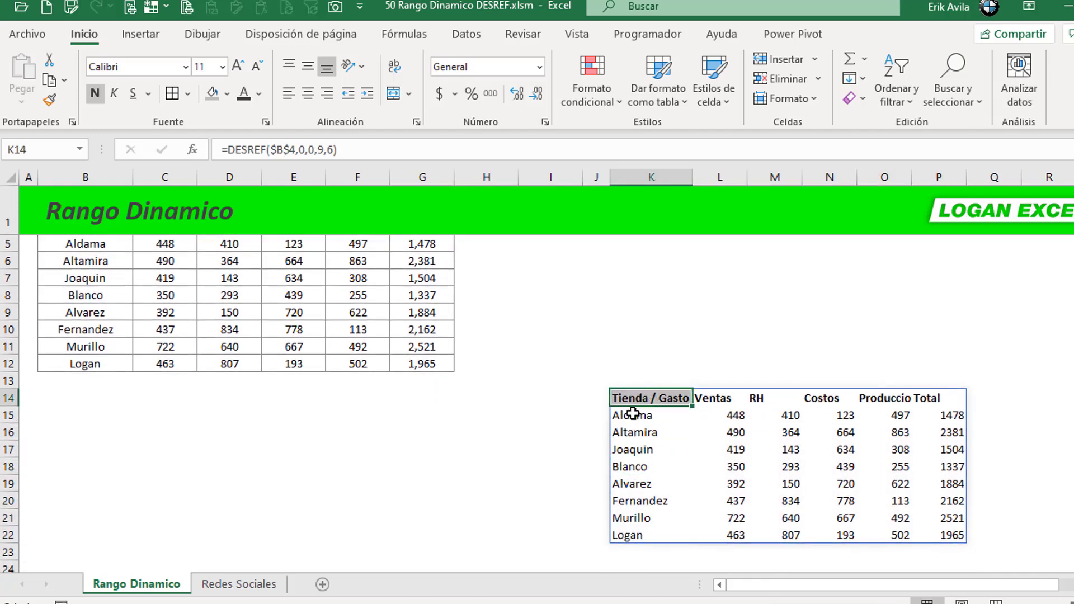
pyautogui.scroll(1, 202, 356)
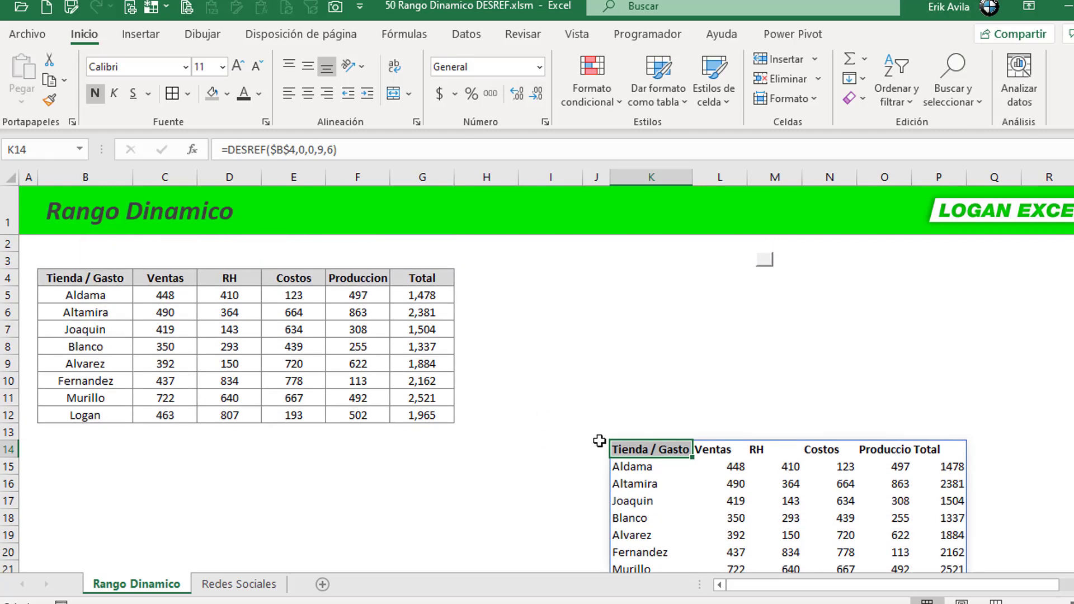
pyautogui.click(365, 148)
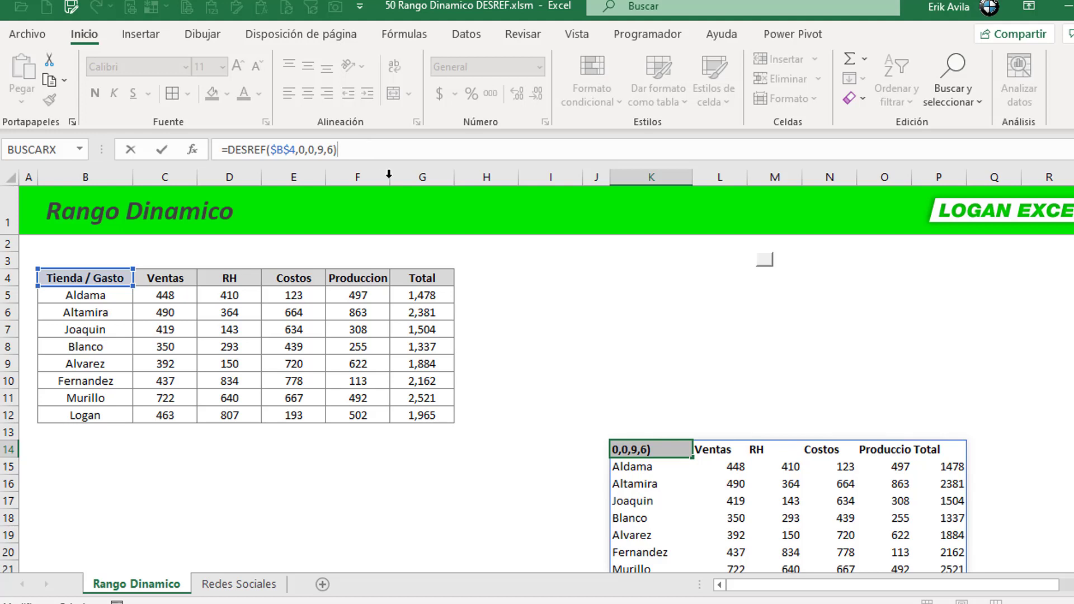
pyautogui.click(423, 292)
pyautogui.click(487, 279)
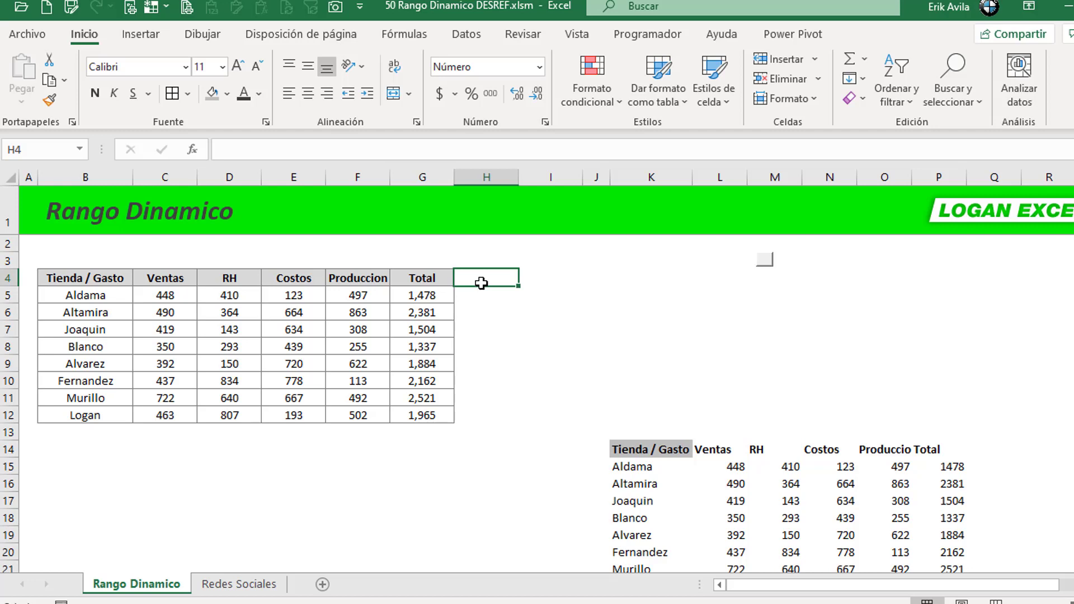
pyautogui.click(365, 335)
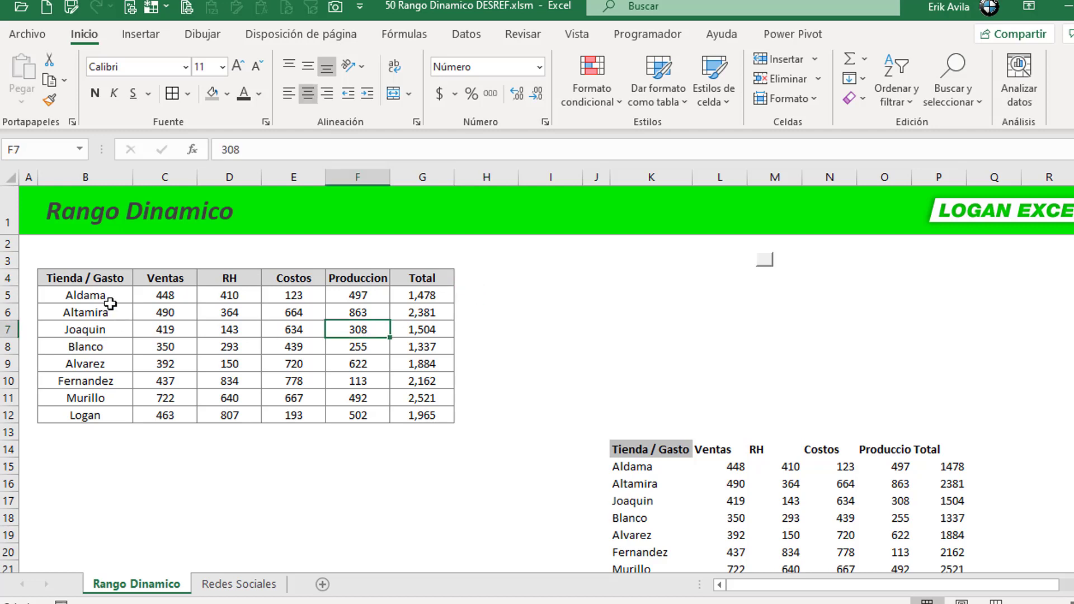
pyautogui.moveTo(100, 278); pyautogui.dragTo(411, 418)
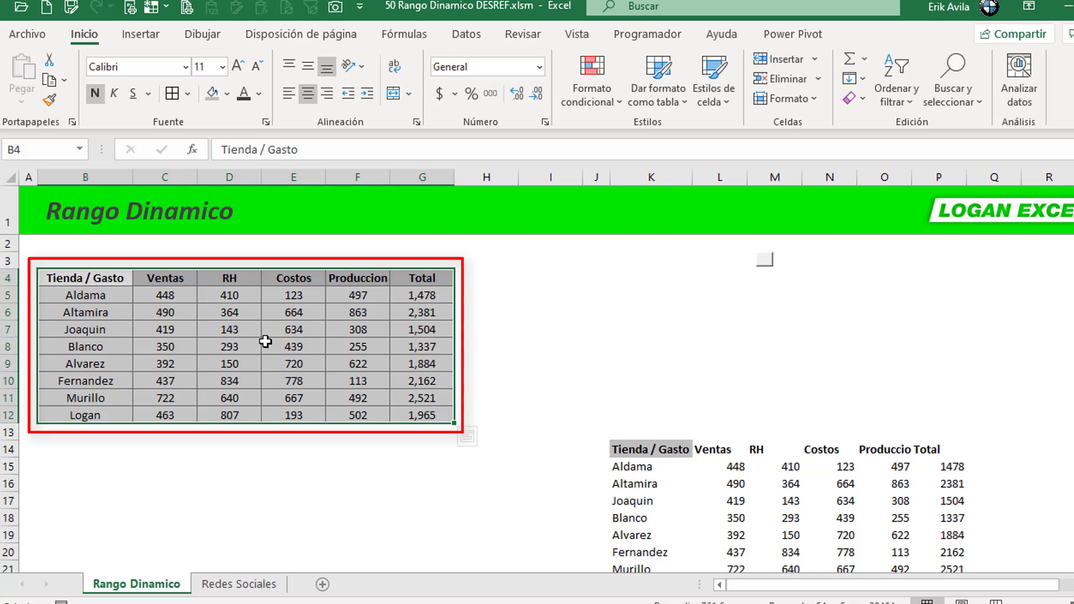
pyautogui.click(313, 351)
pyautogui.click(370, 295)
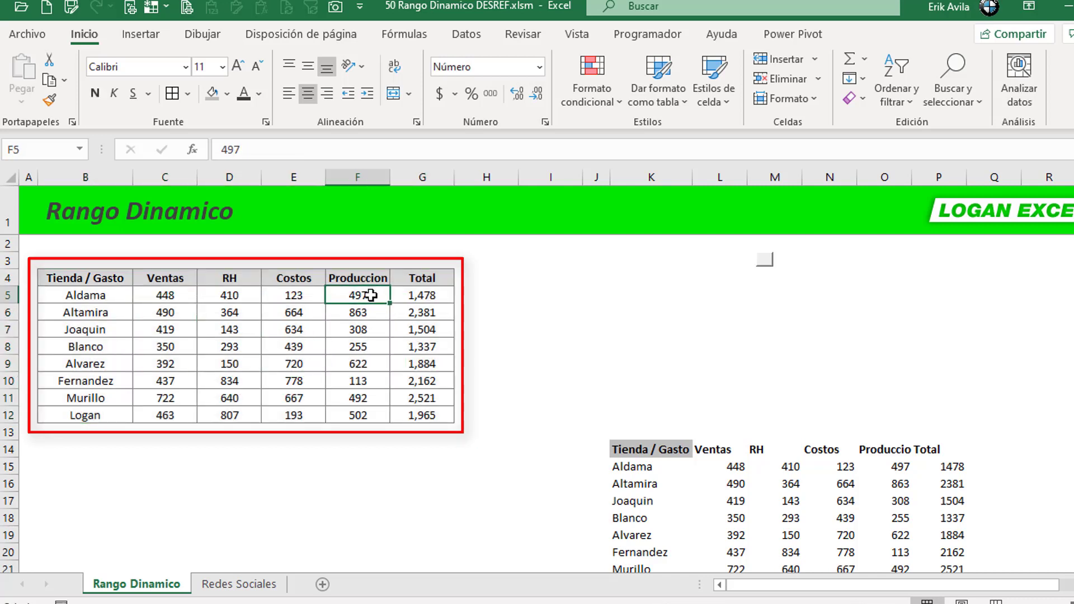
pyautogui.click(363, 351)
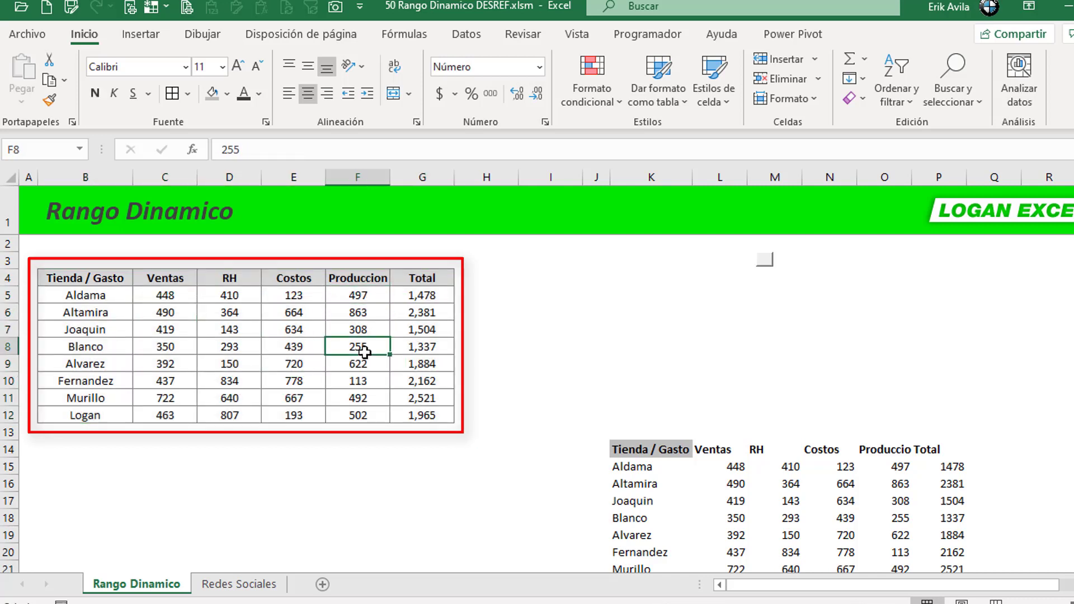
pyautogui.click(427, 279)
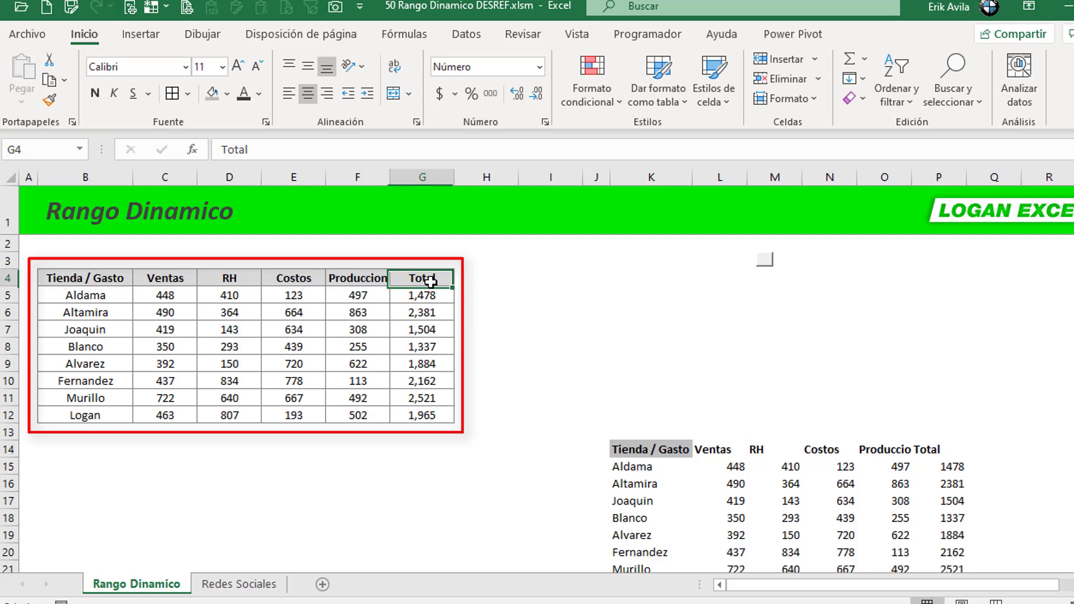
pyautogui.click(448, 343)
pyautogui.moveTo(492, 280); pyautogui.dragTo(508, 413)
pyautogui.click(504, 280)
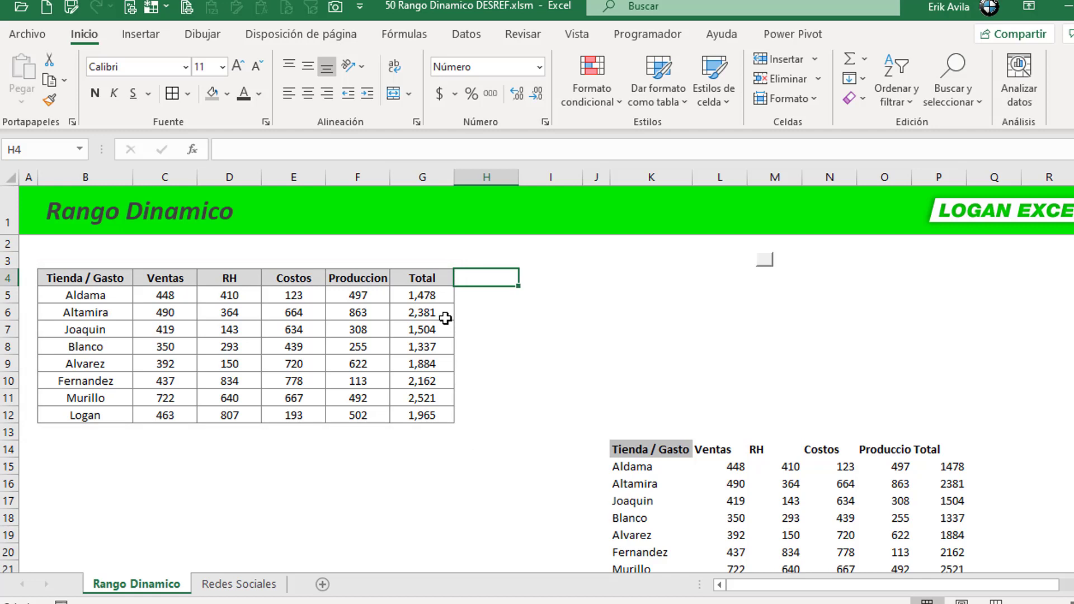
pyautogui.click(391, 343)
pyautogui.moveTo(127, 274); pyautogui.dragTo(415, 406)
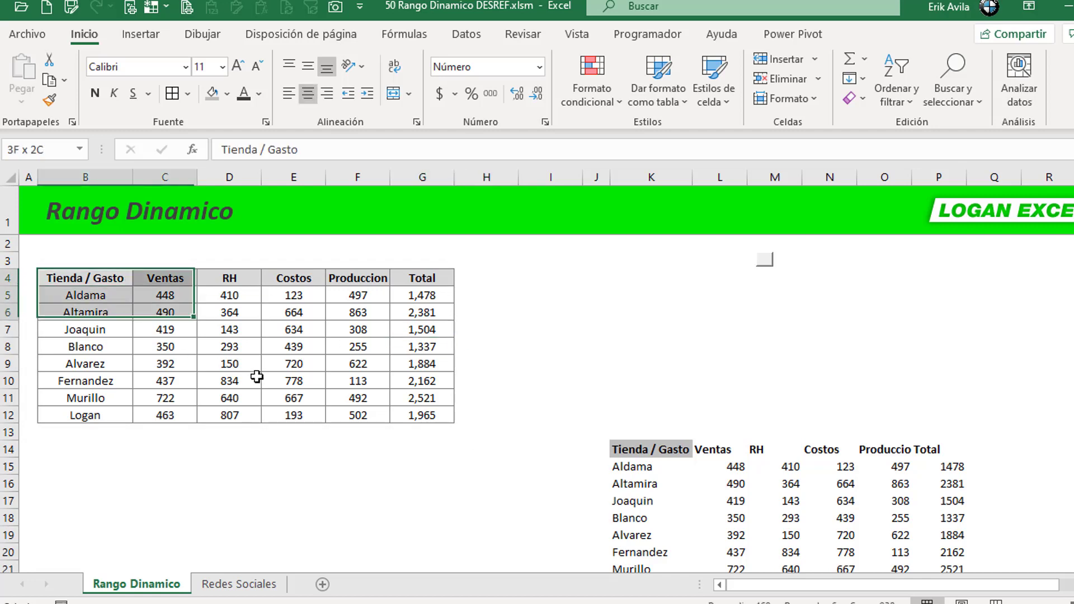
pyautogui.click(384, 339)
pyautogui.moveTo(108, 275)
pyautogui.mouseDown()
pyautogui.moveTo(163, 328)
pyautogui.moveTo(426, 411)
pyautogui.mouseUp()
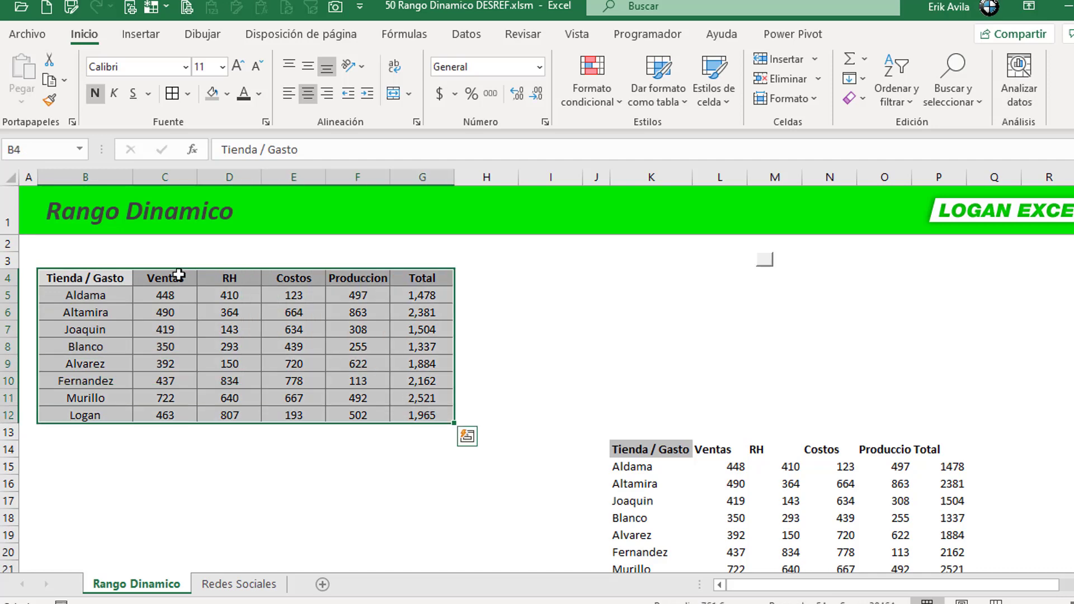
# - Build a pivot from $B$4:$G$12 on new sheet Hoja6 with Tienda / Gasto as rows
pyautogui.click(138, 34)
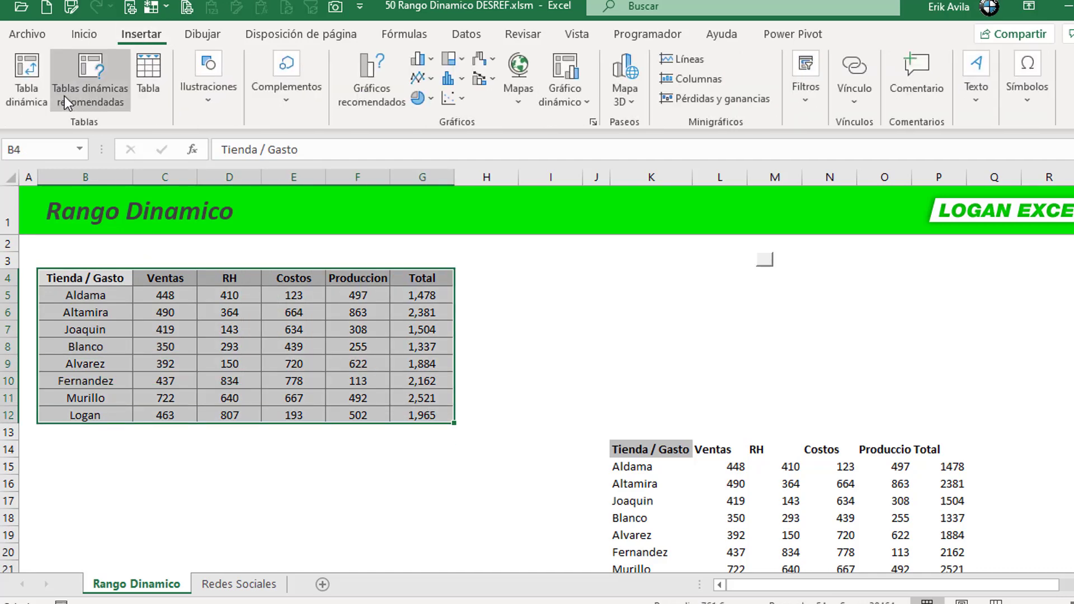
pyautogui.click(28, 71)
pyautogui.click(817, 538)
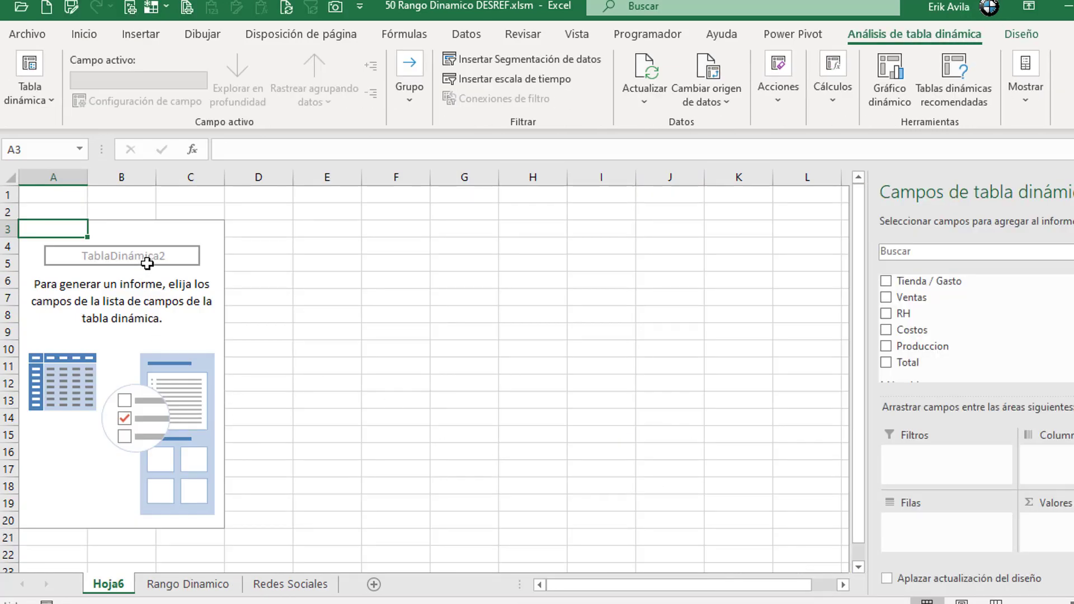
pyautogui.click(146, 263)
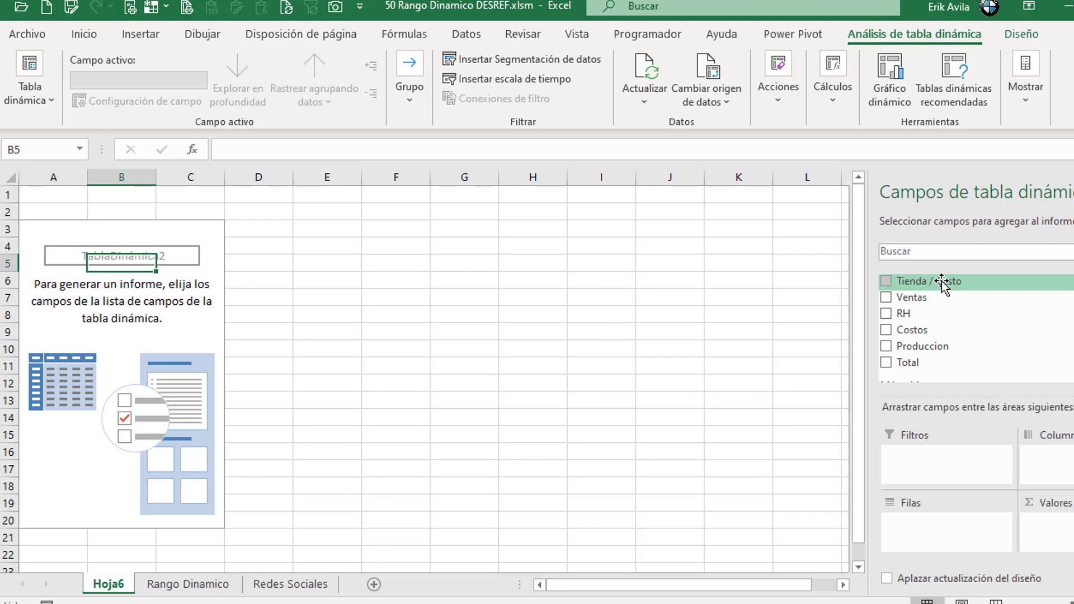
pyautogui.moveTo(942, 282); pyautogui.dragTo(969, 545)
pyautogui.click(105, 274)
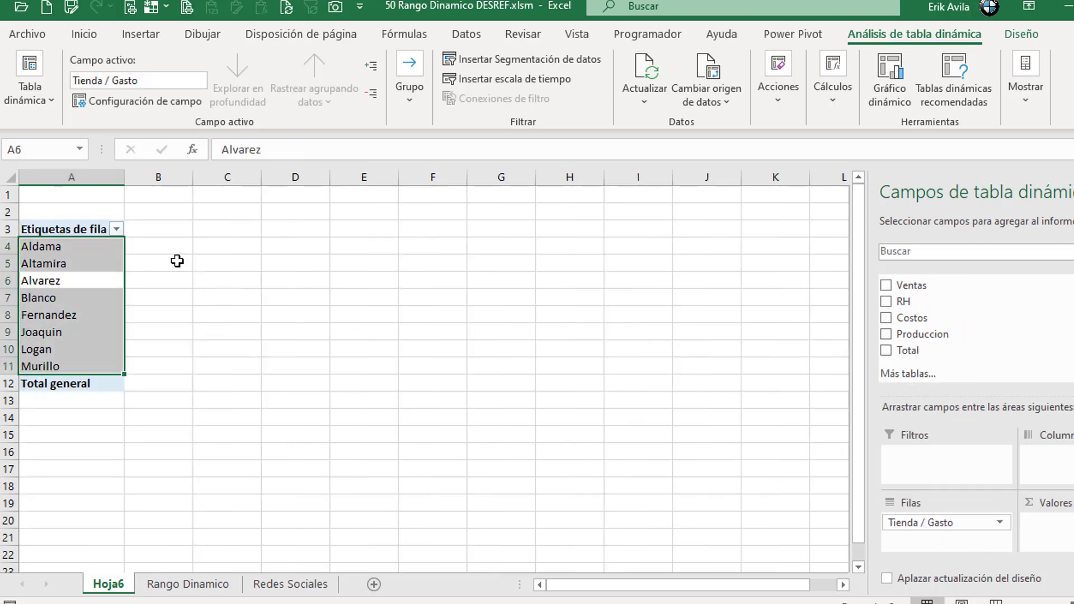
# - Switch the pivot to tabular layout and add Total to Valores as Suma de Total
pyautogui.click(1032, 38)
pyautogui.click(147, 84)
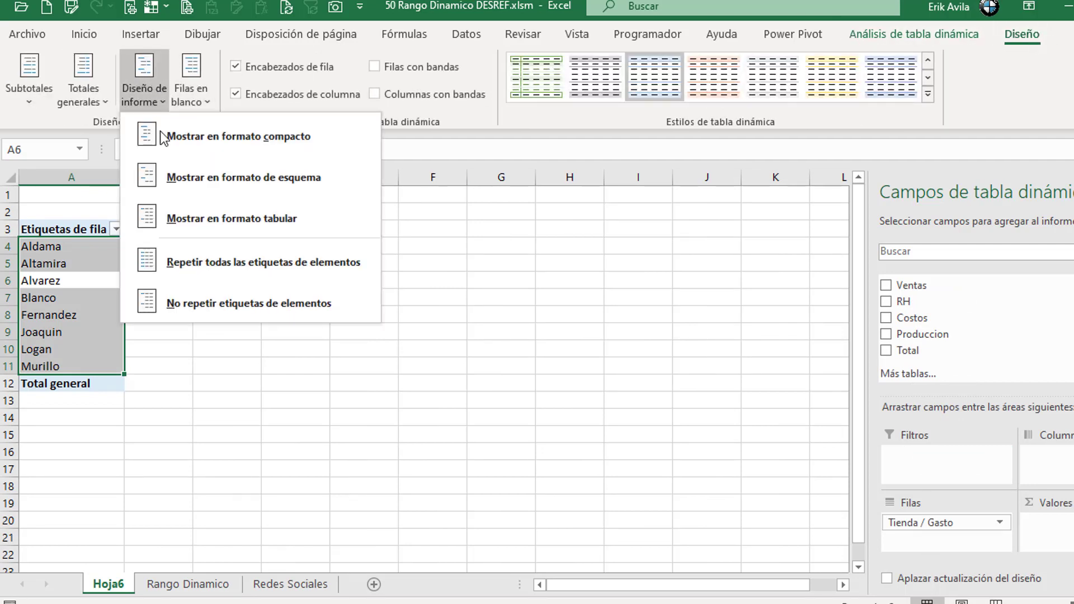
pyautogui.click(186, 207)
pyautogui.press('Down')
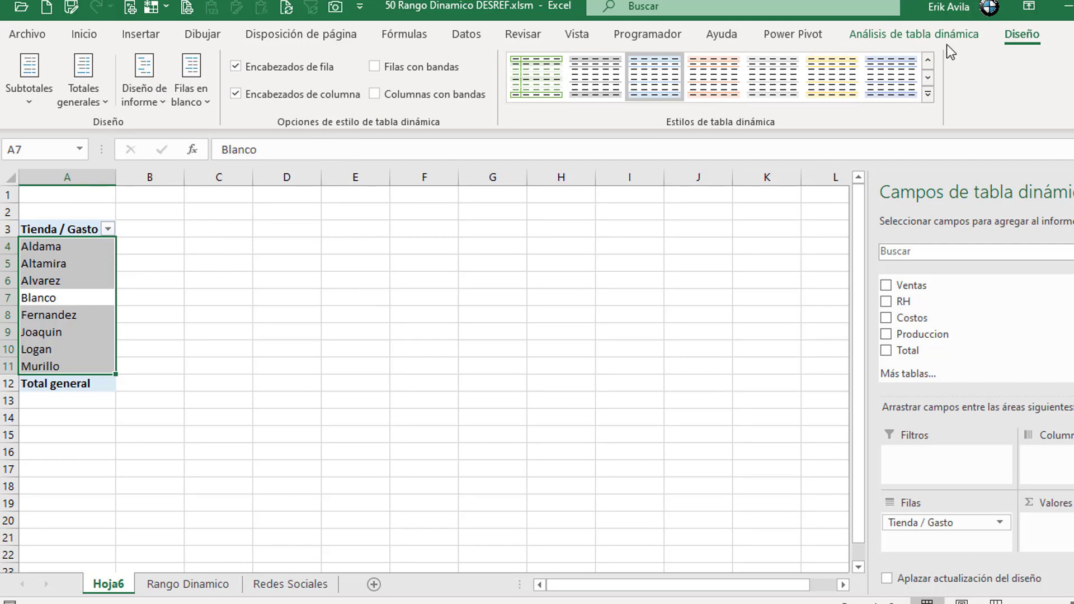
pyautogui.moveTo(904, 350); pyautogui.dragTo(1066, 526)
# - Apply Comma style to the Suma de Total values B4:B12 for thousands separators and two decimals
pyautogui.click(169, 250)
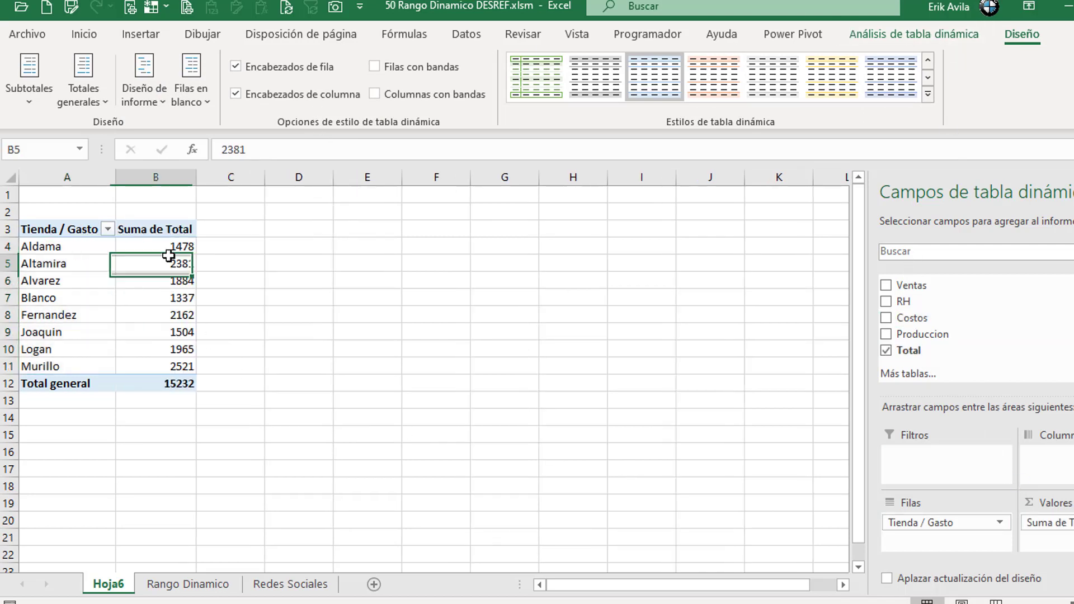
pyautogui.moveTo(167, 323); pyautogui.dragTo(165, 384)
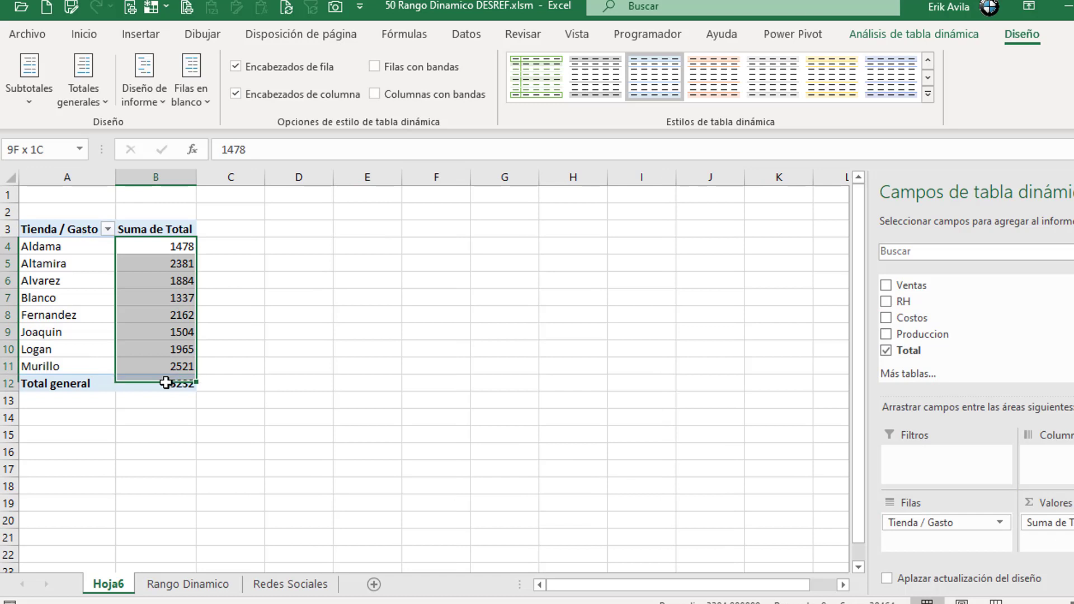
pyautogui.click(86, 34)
pyautogui.click(490, 94)
pyautogui.click(160, 249)
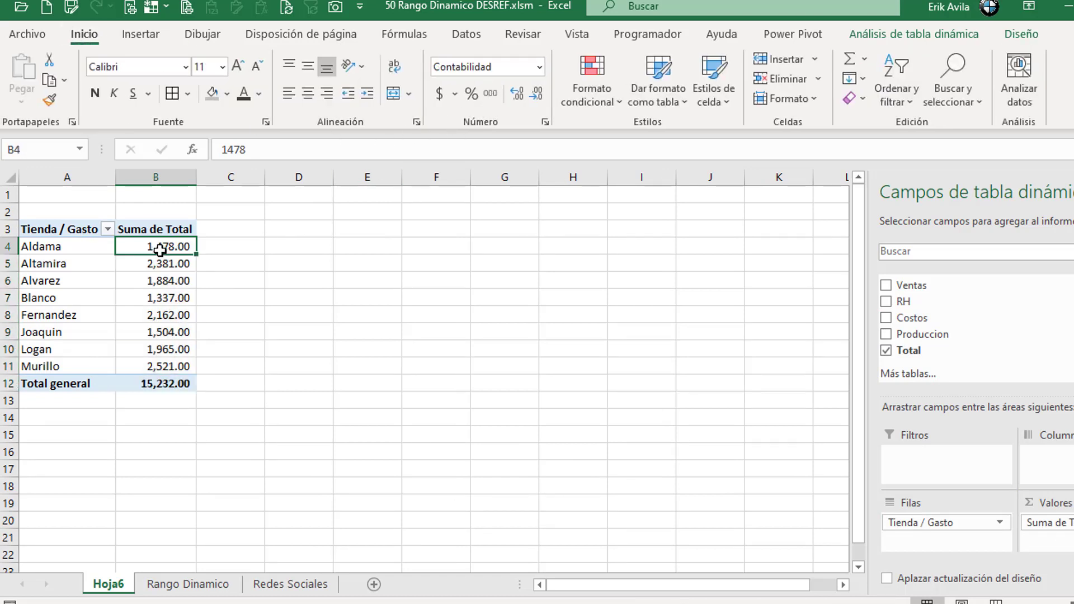
pyautogui.moveTo(75, 233); pyautogui.dragTo(174, 452)
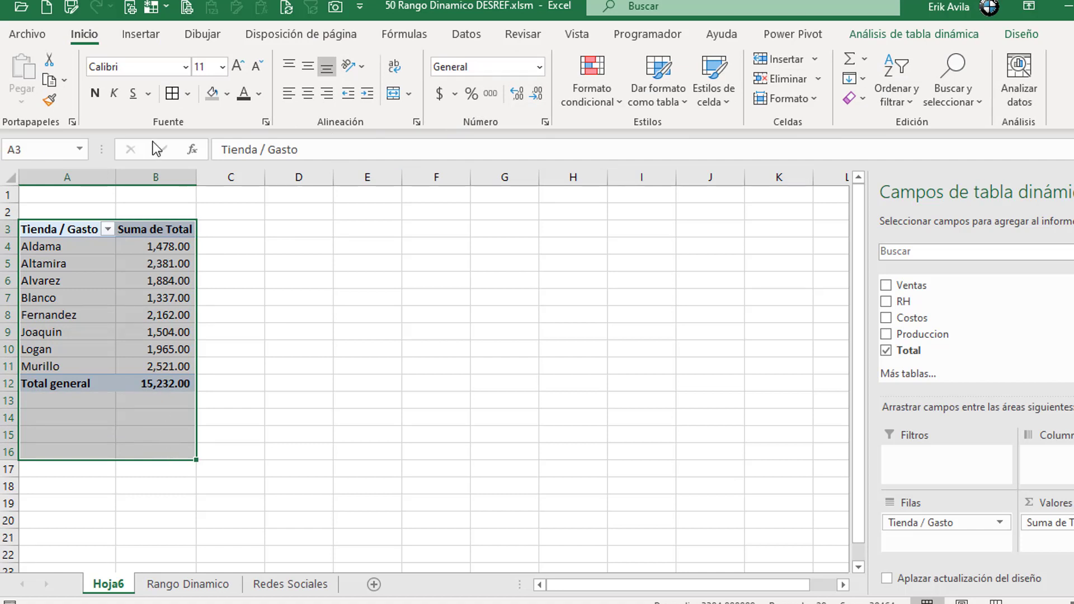
# - Copy pivot A3:B16 and paste it as a linked picture near I4 on Rango Dinamico
pyautogui.rightClick(140, 314)
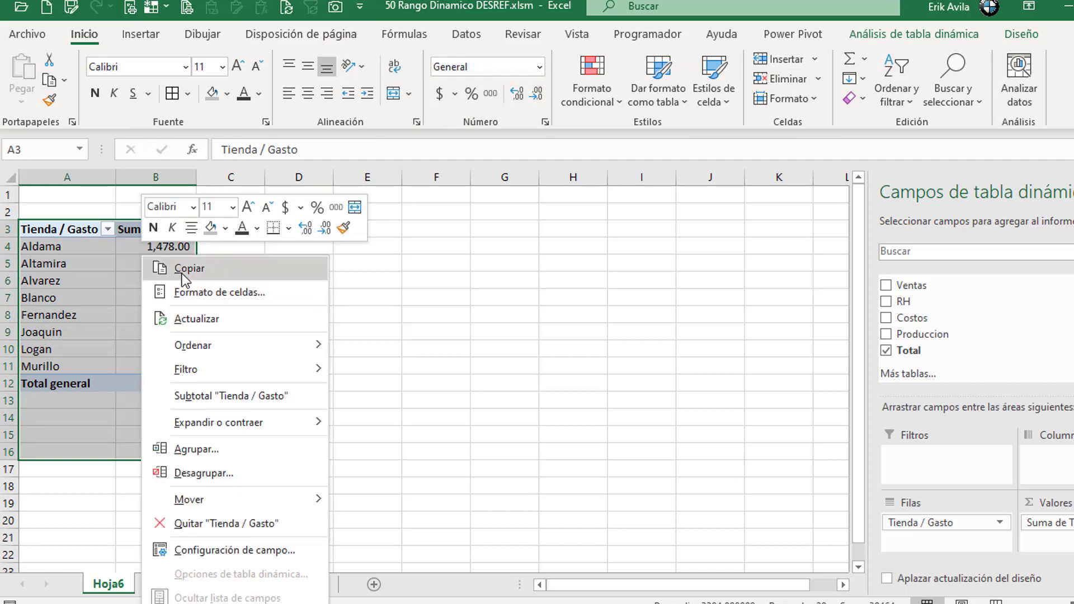
pyautogui.click(157, 271)
pyautogui.click(186, 584)
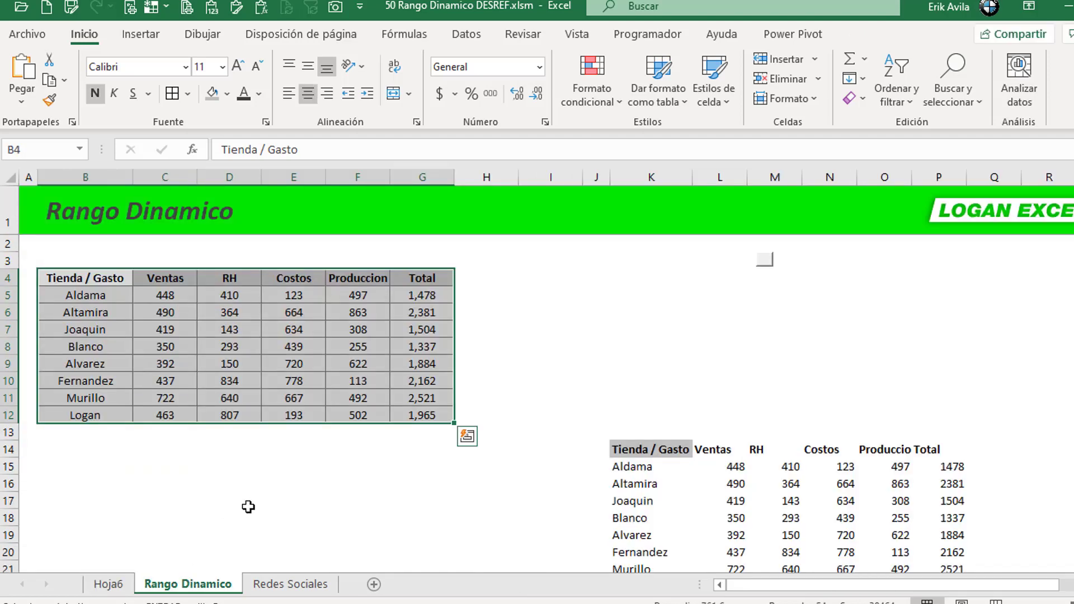
pyautogui.click(555, 278)
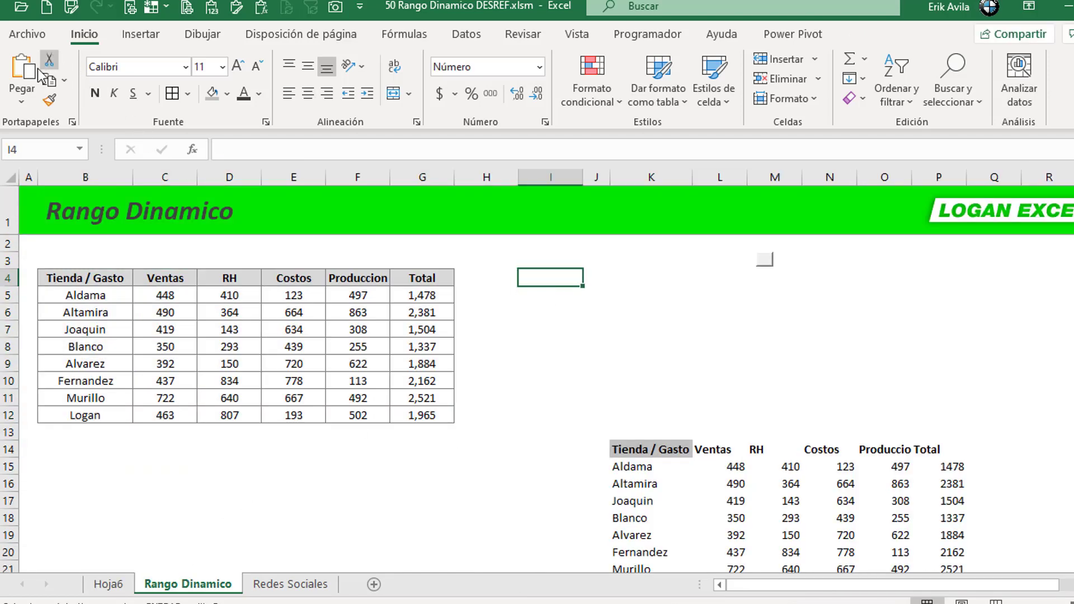
pyautogui.click(23, 102)
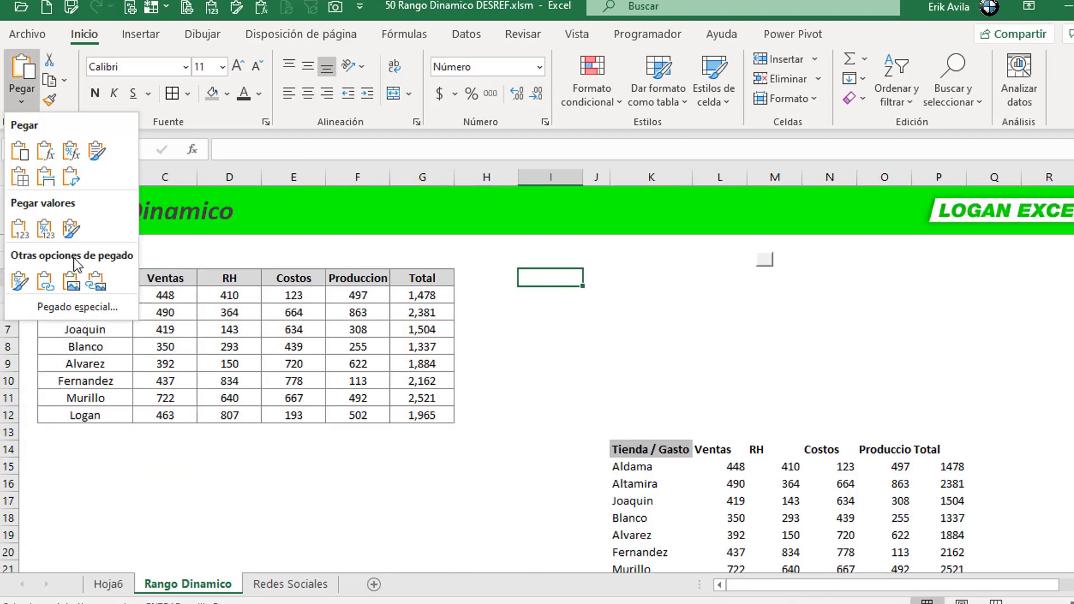
pyautogui.click(95, 281)
pyautogui.moveTo(568, 353); pyautogui.dragTo(551, 337)
pyautogui.click(109, 584)
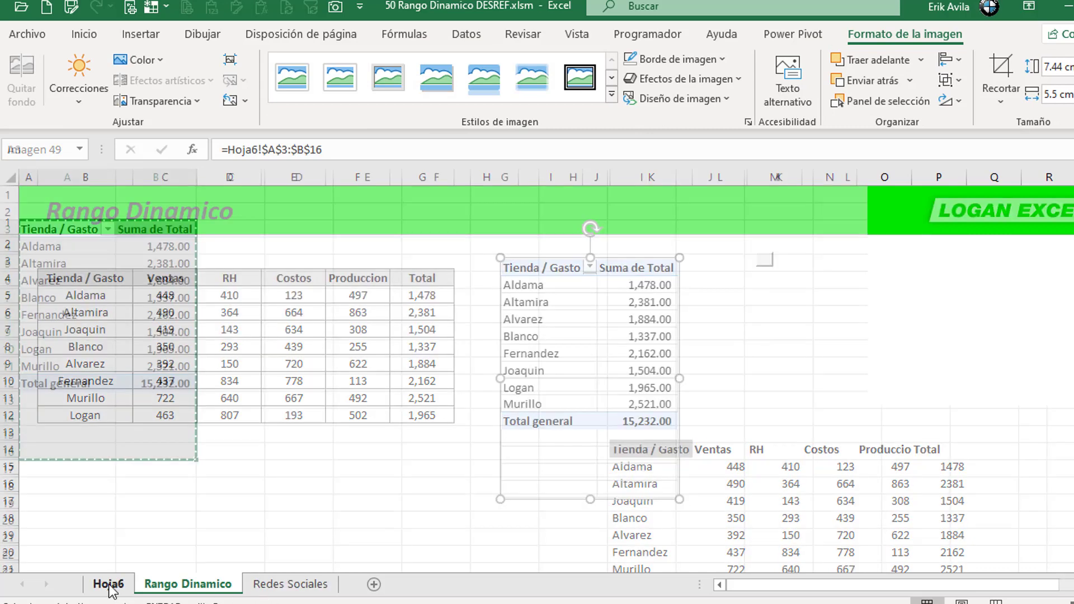
# - Turn off Líneas de cuadrícula for the whole Hoja6 sheet
pyautogui.click(10, 177)
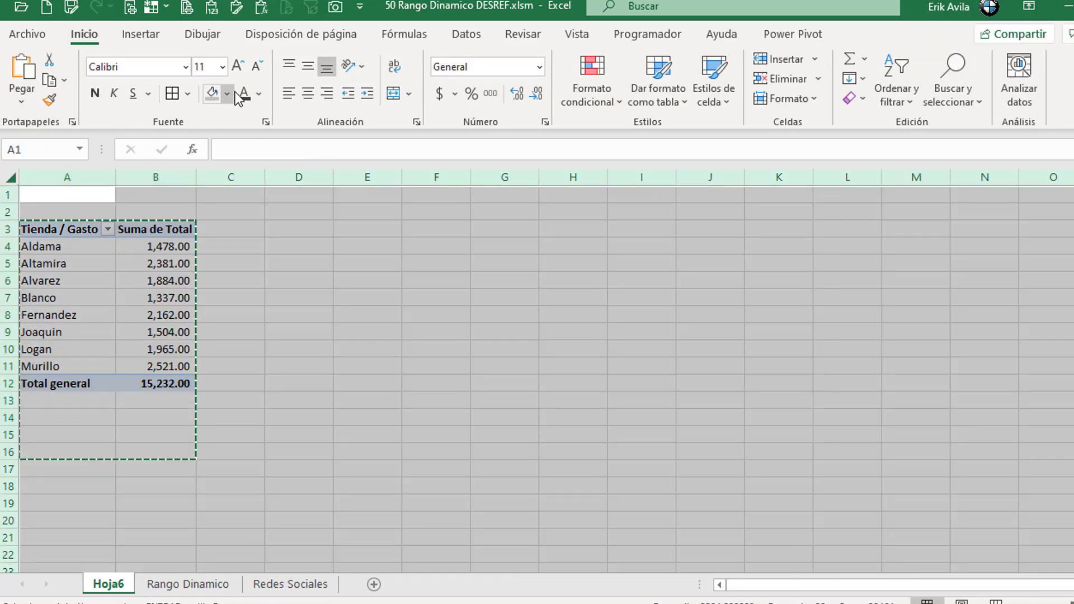
pyautogui.click(227, 94)
pyautogui.click(432, 197)
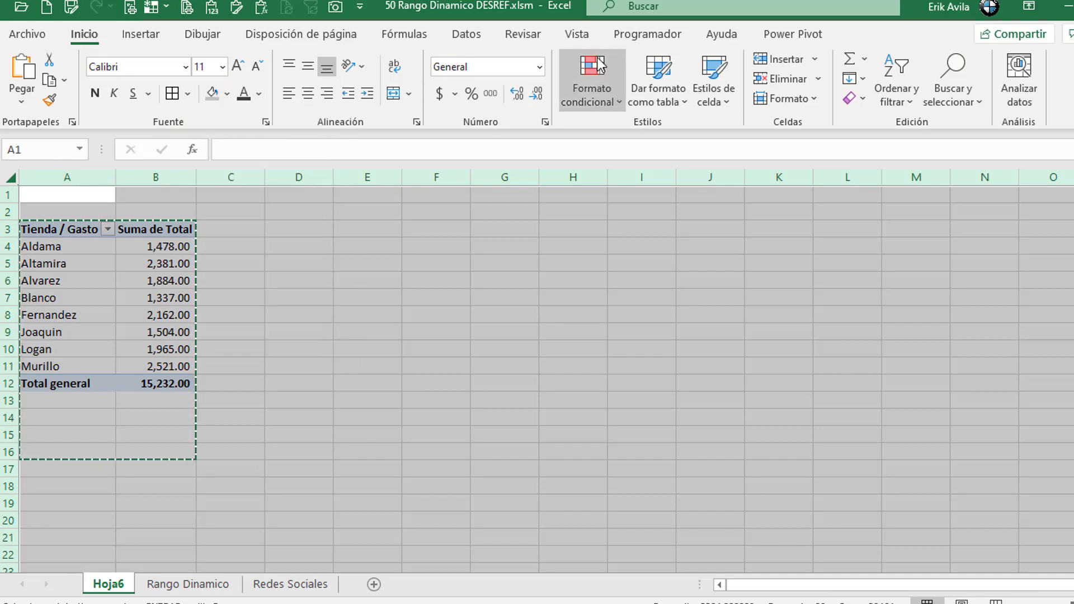
pyautogui.click(577, 34)
pyautogui.click(446, 94)
pyautogui.click(354, 314)
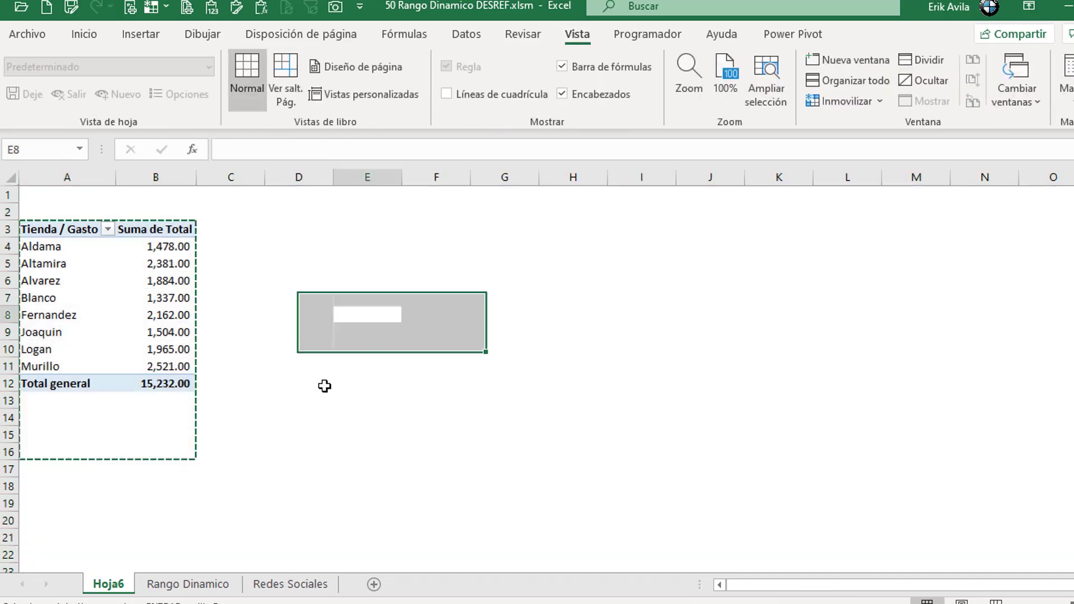
# - Nudge the linked pivot picture slightly up-left beside the store table on Rango Dinamico
pyautogui.click(168, 585)
pyautogui.click(763, 327)
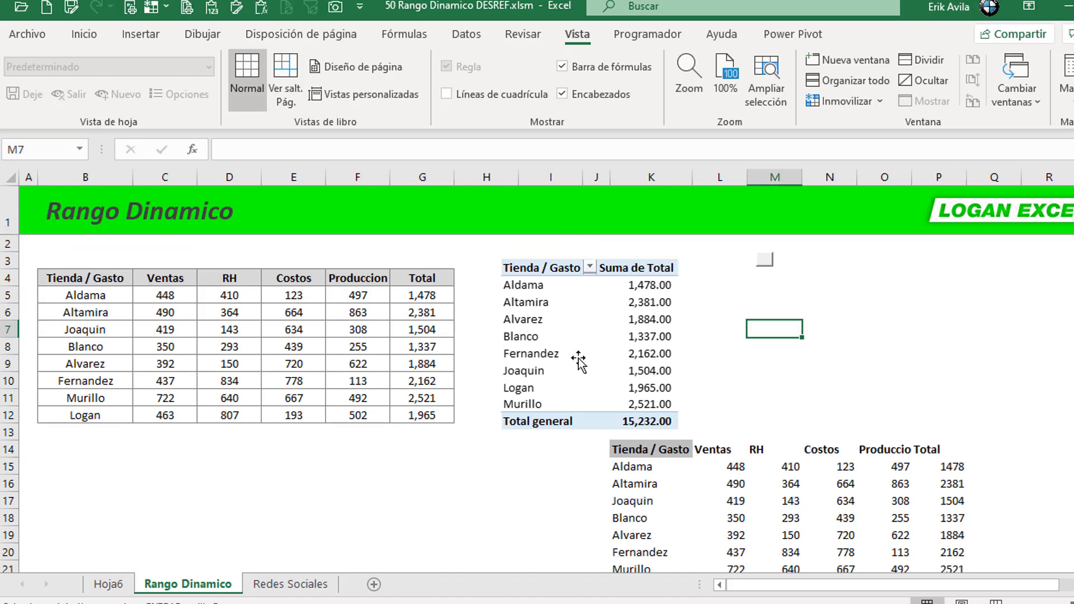
pyautogui.moveTo(579, 360); pyautogui.dragTo(575, 352)
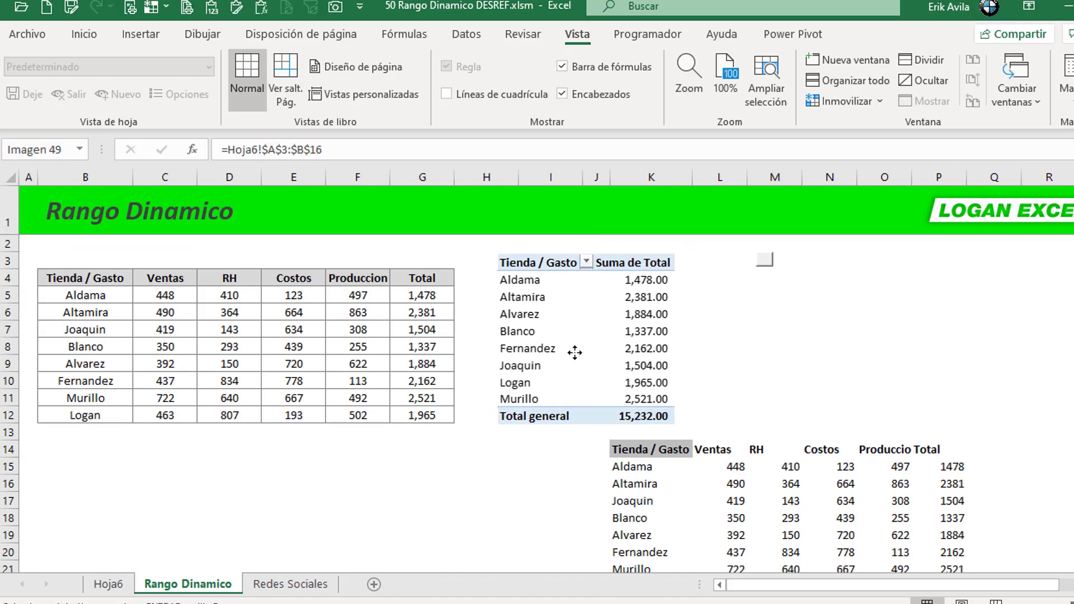
pyautogui.click(311, 493)
pyautogui.click(367, 348)
pyautogui.click(279, 306)
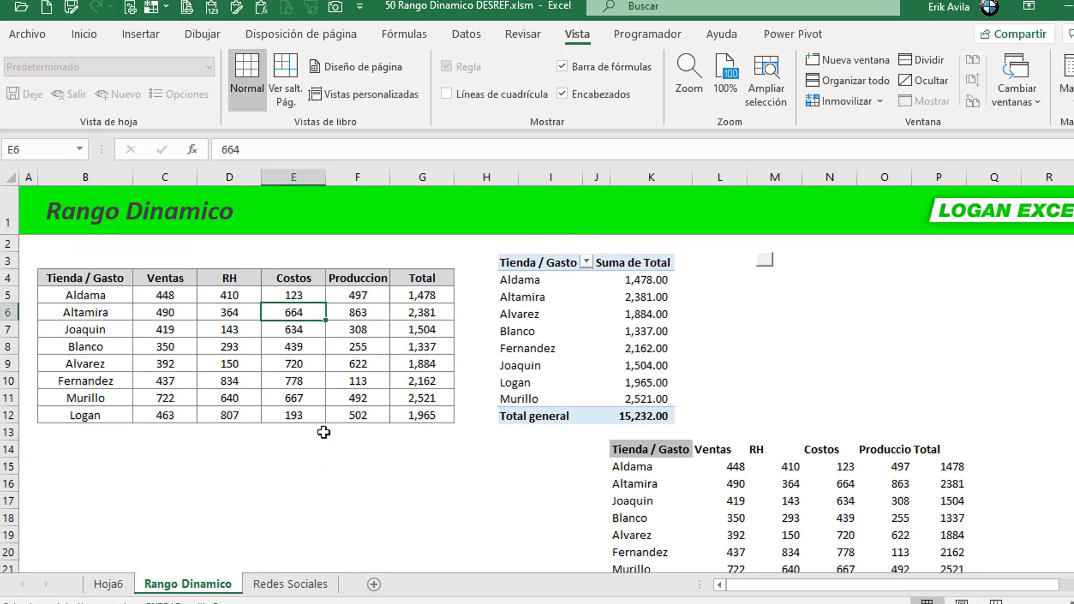
pyautogui.click(333, 395)
pyautogui.click(101, 436)
# - Select the empty row 13 below the store table, then copy the Logan row
pyautogui.click(564, 463)
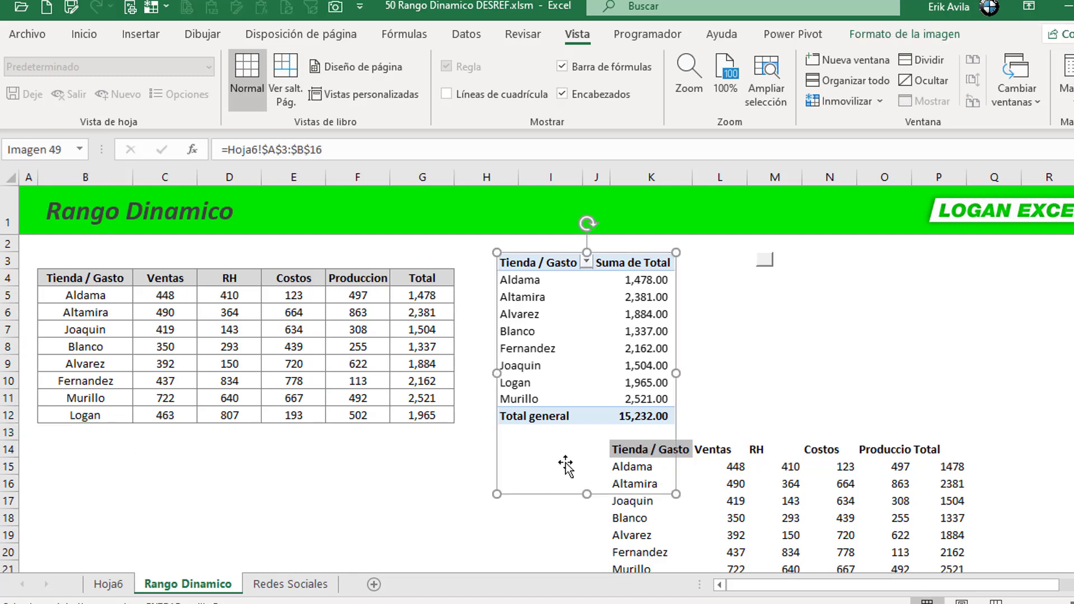
pyautogui.click(329, 431)
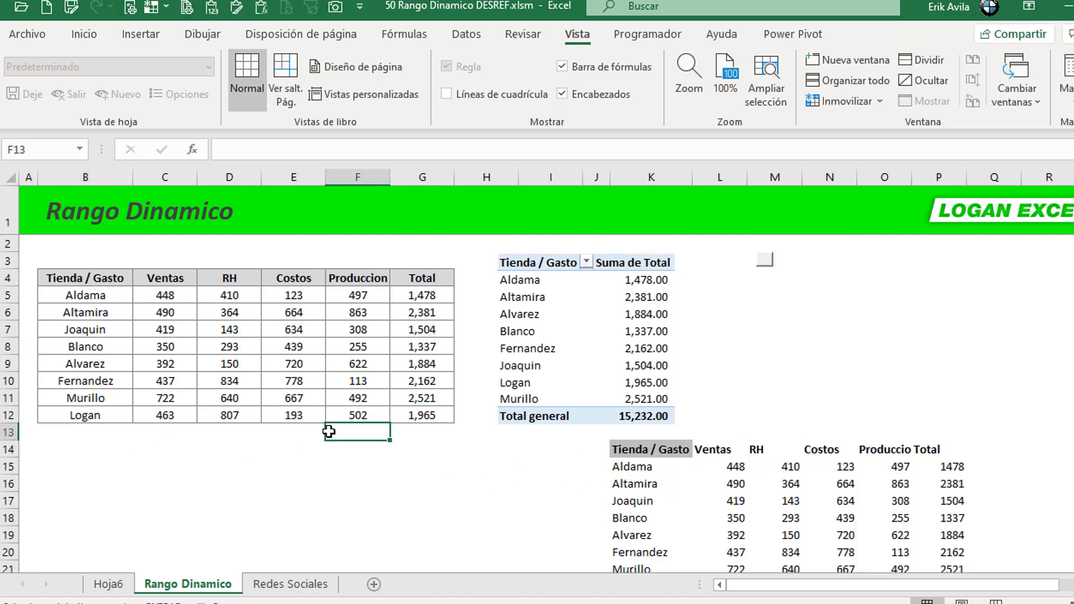
pyautogui.click(165, 432)
pyautogui.moveTo(84, 432); pyautogui.dragTo(438, 499)
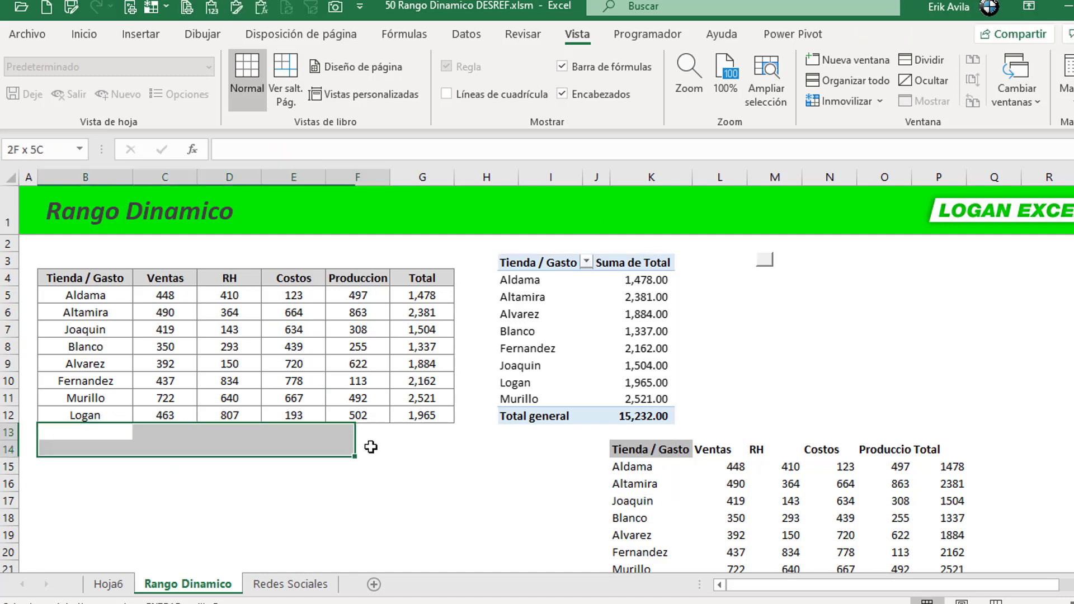
pyautogui.click(160, 469)
pyautogui.moveTo(83, 432); pyautogui.dragTo(444, 431)
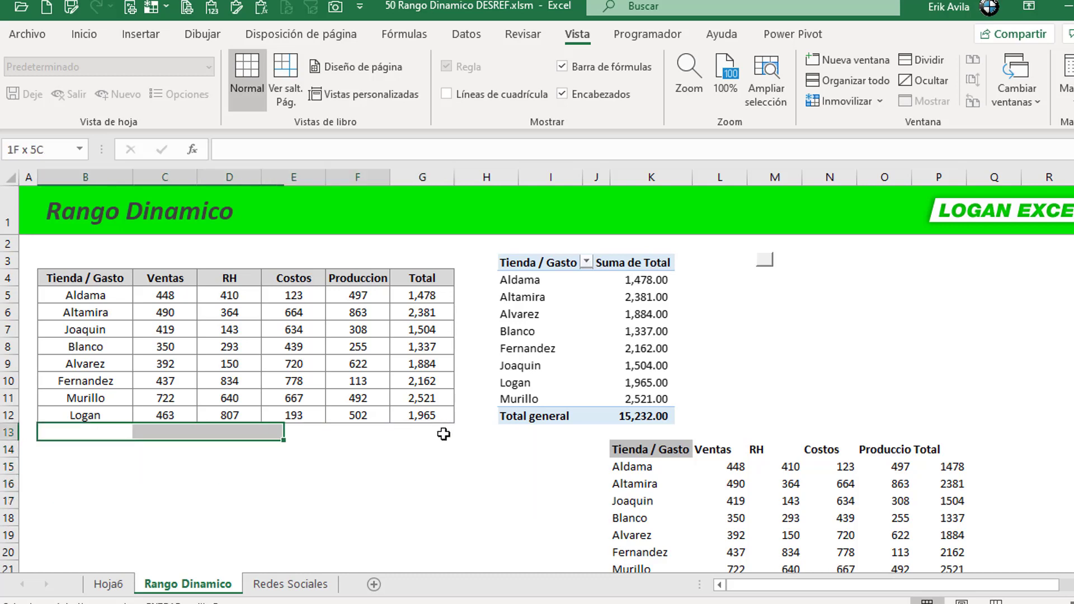
pyautogui.moveTo(84, 415); pyautogui.dragTo(446, 417)
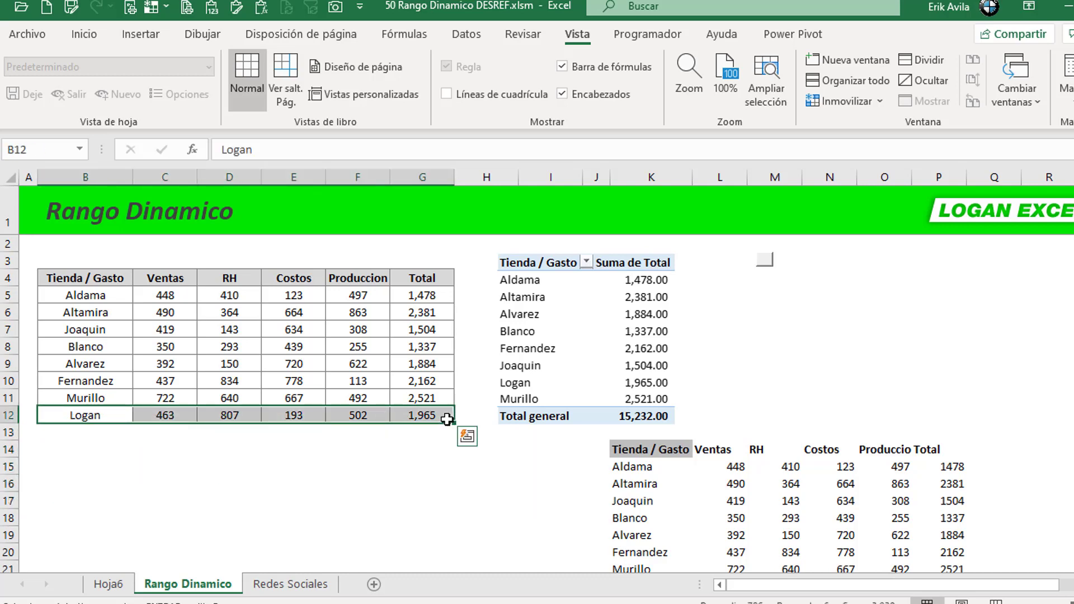
pyautogui.hotkey('ctrl', 'c')
# - Copy the Blanco row (350, 293, 439, 255, 1,337) and paste it into row 13
pyautogui.press('Up')
pyautogui.press('Up')
pyautogui.press('Up')
pyautogui.press('Up')
pyautogui.hotkey('shift', 'Right')
pyautogui.hotkey('shift', 'Right')
pyautogui.hotkey('shift', 'Right')
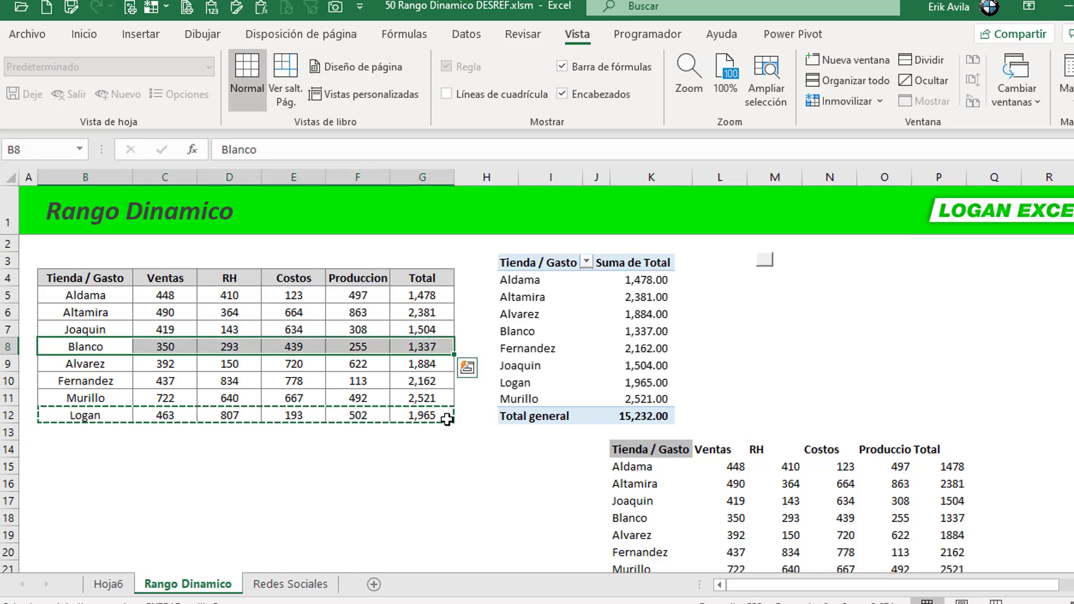
pyautogui.hotkey('ctrl', 'c')
pyautogui.press('Down')
pyautogui.press('Down')
pyautogui.press('Down')
pyautogui.hotkey('ctrl', 'v')
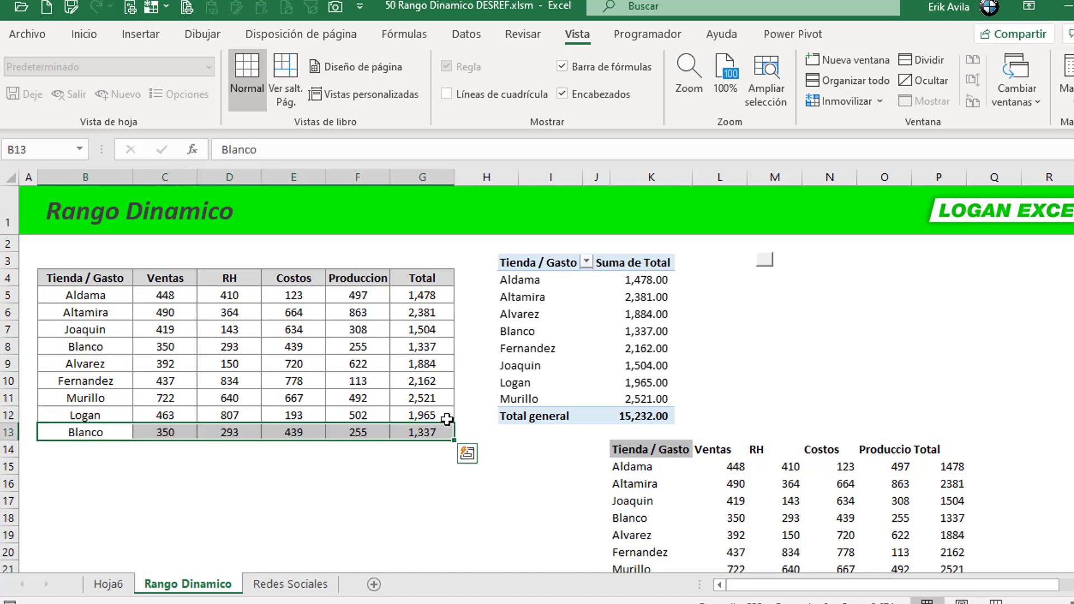
pyautogui.press('Escape')
pyautogui.press('Down')
pyautogui.press('Up')
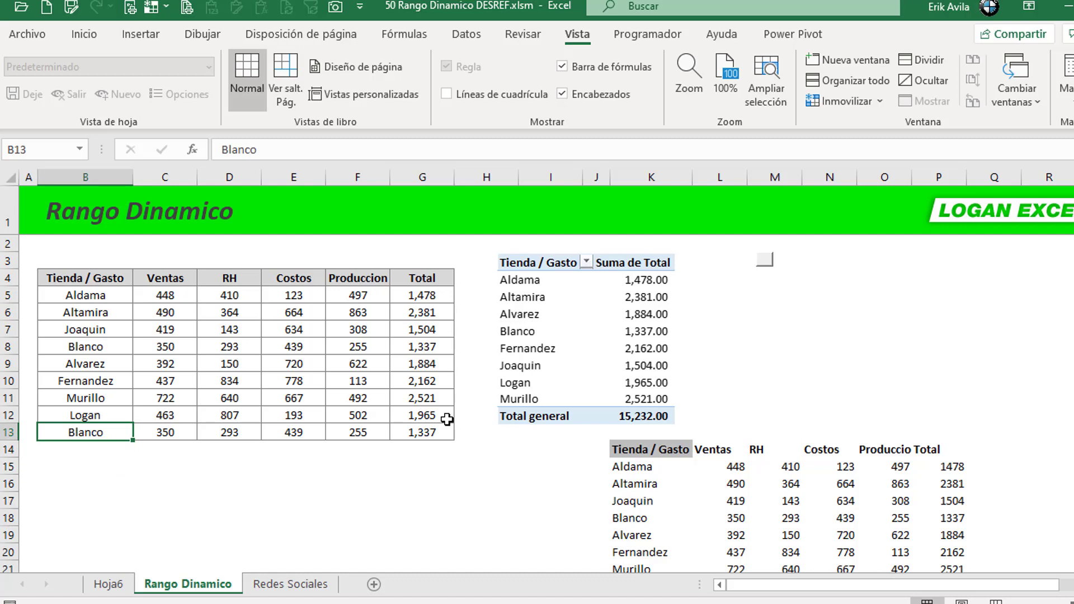
pyautogui.click(547, 361)
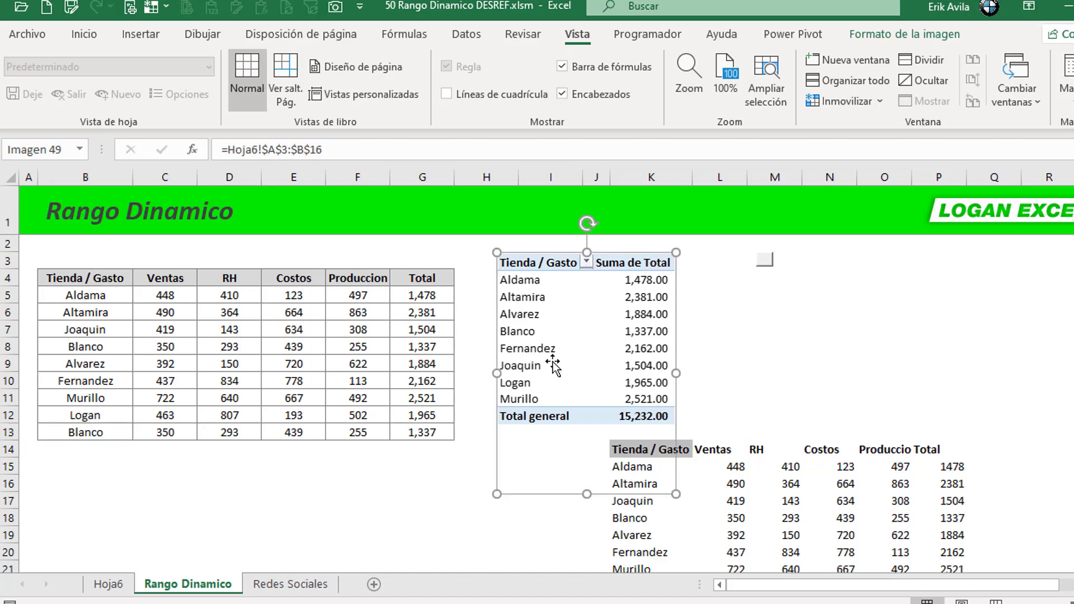
# - Refresh the pivot table on Hoja6; it still totals 15,232
pyautogui.click(386, 351)
pyautogui.click(108, 585)
pyautogui.rightClick(148, 332)
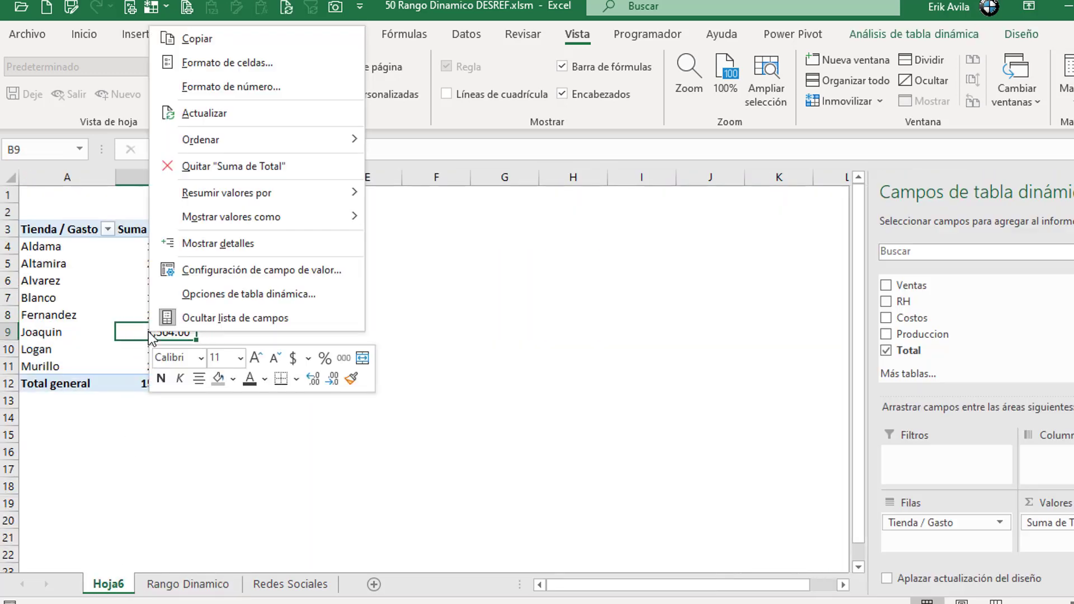
pyautogui.click(204, 110)
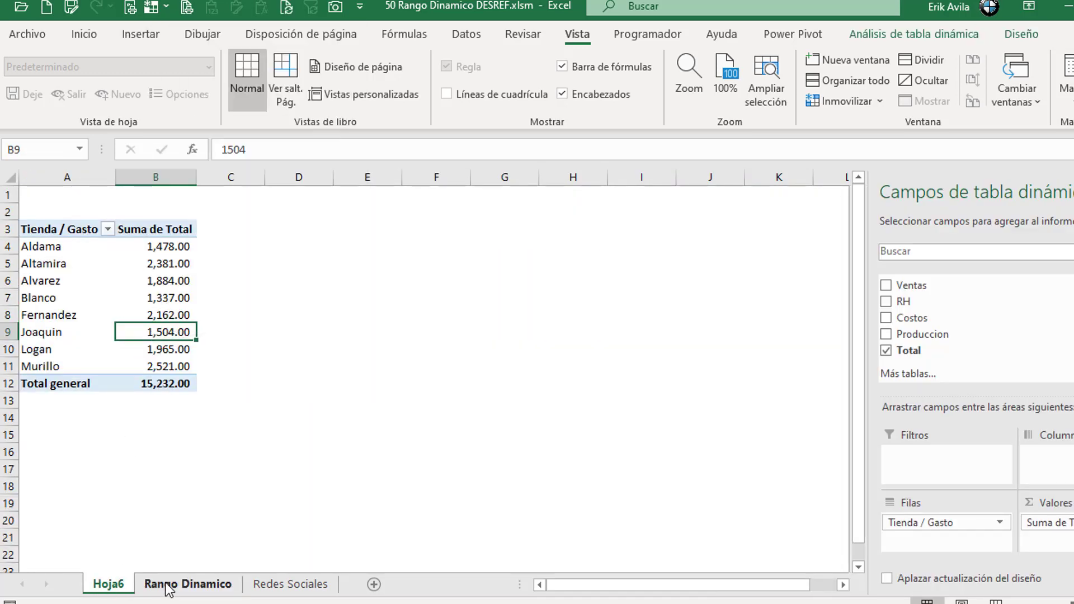
# - Open Cambiar origen de datos to check the pivot's 'Rango Dinamico'!$B$4:$G$12 source
pyautogui.click(155, 298)
pyautogui.click(155, 280)
pyautogui.click(914, 33)
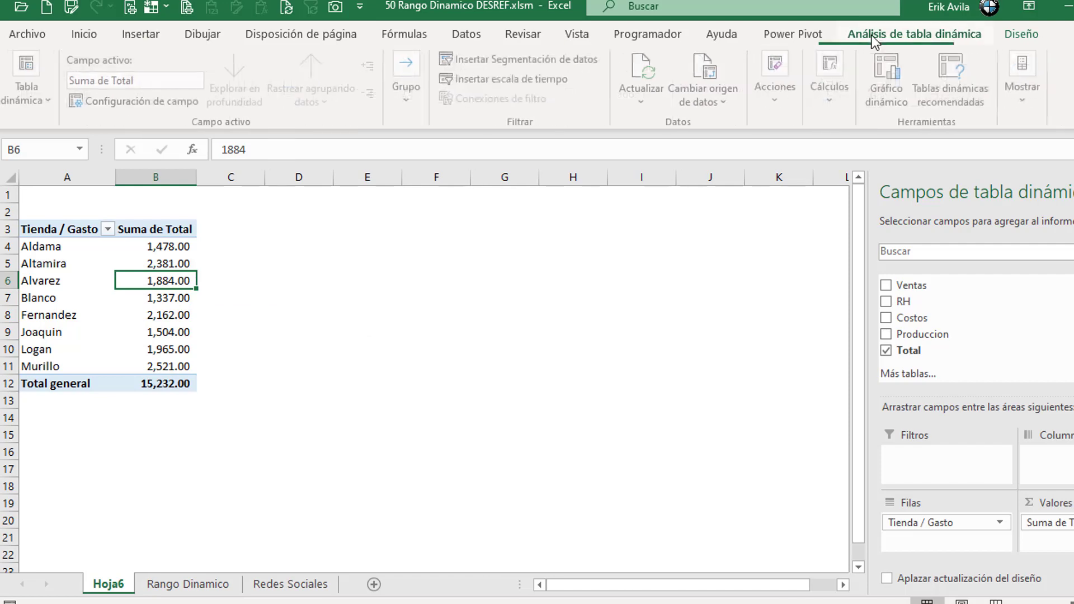
pyautogui.click(705, 95)
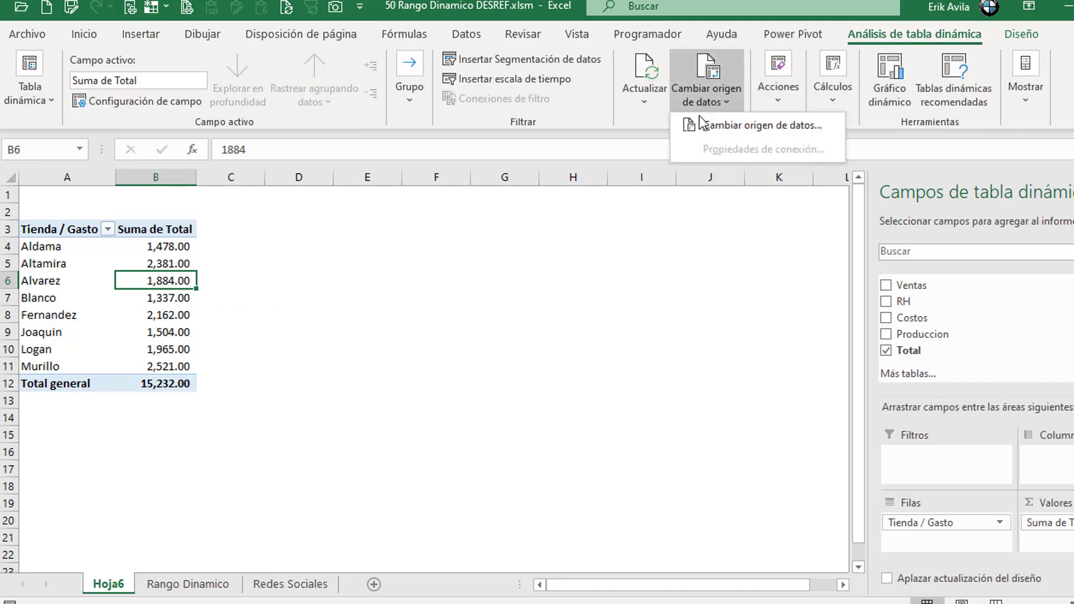
pyautogui.click(693, 126)
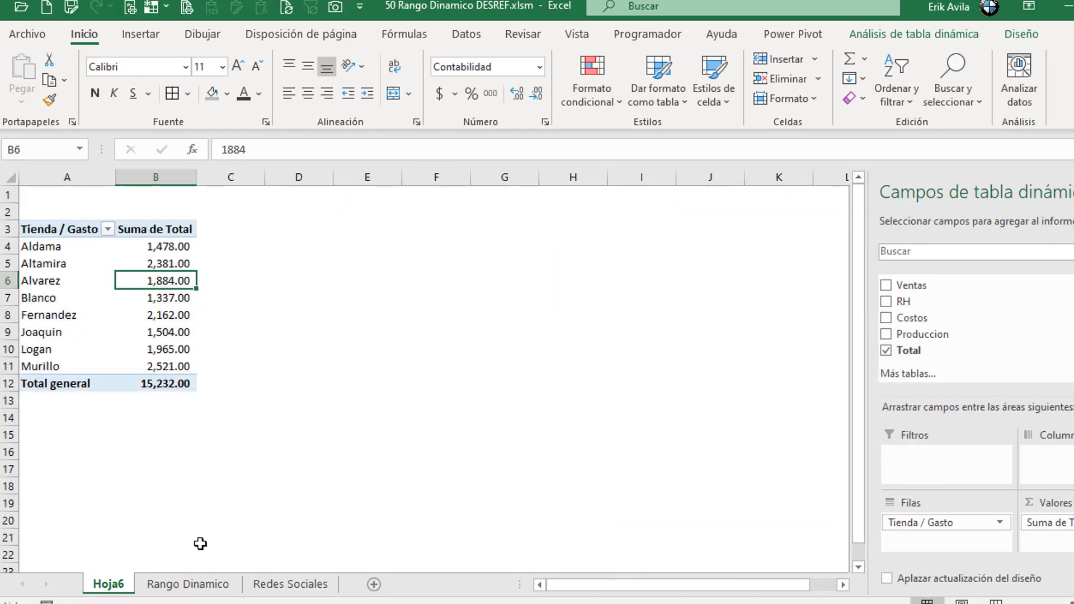
# - Inspect the linked pivot picture and K14's DESREF formula on Rango Dinamico
pyautogui.click(223, 449)
pyautogui.press('Up')
pyautogui.press('Up')
pyautogui.press('Up')
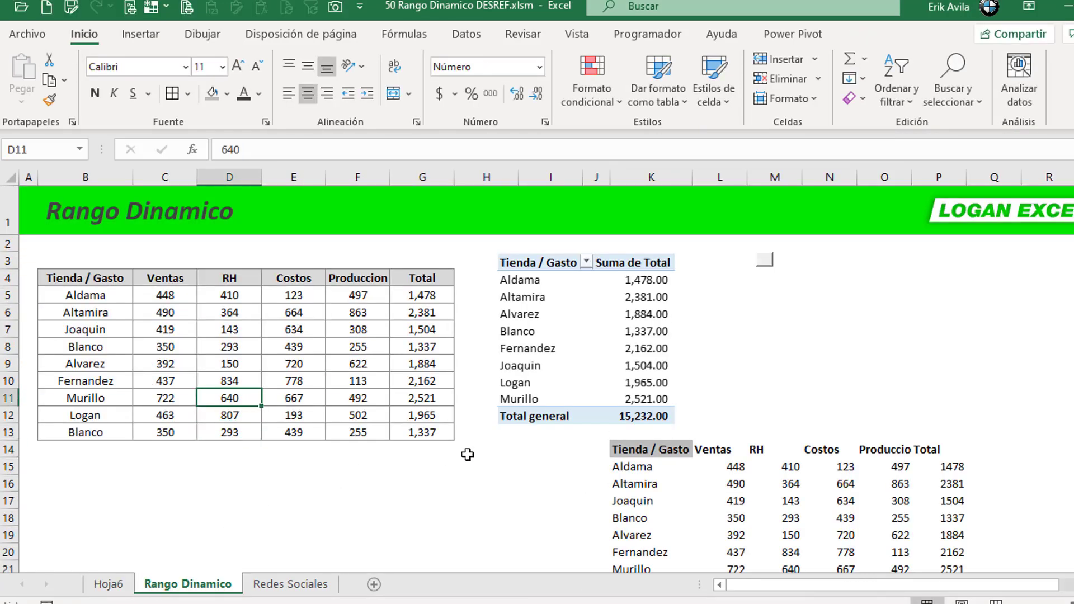
pyautogui.click(469, 453)
pyautogui.click(622, 450)
pyautogui.click(649, 450)
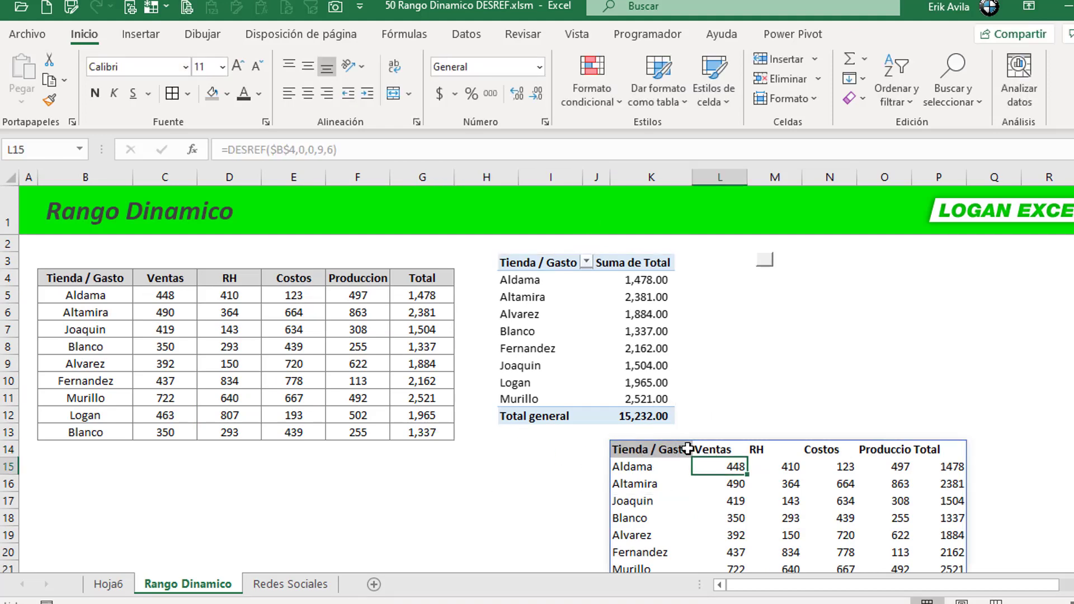
pyautogui.scroll(-1, 678, 463)
pyautogui.scroll(-1, 313, 472)
pyautogui.scroll(2, 309, 469)
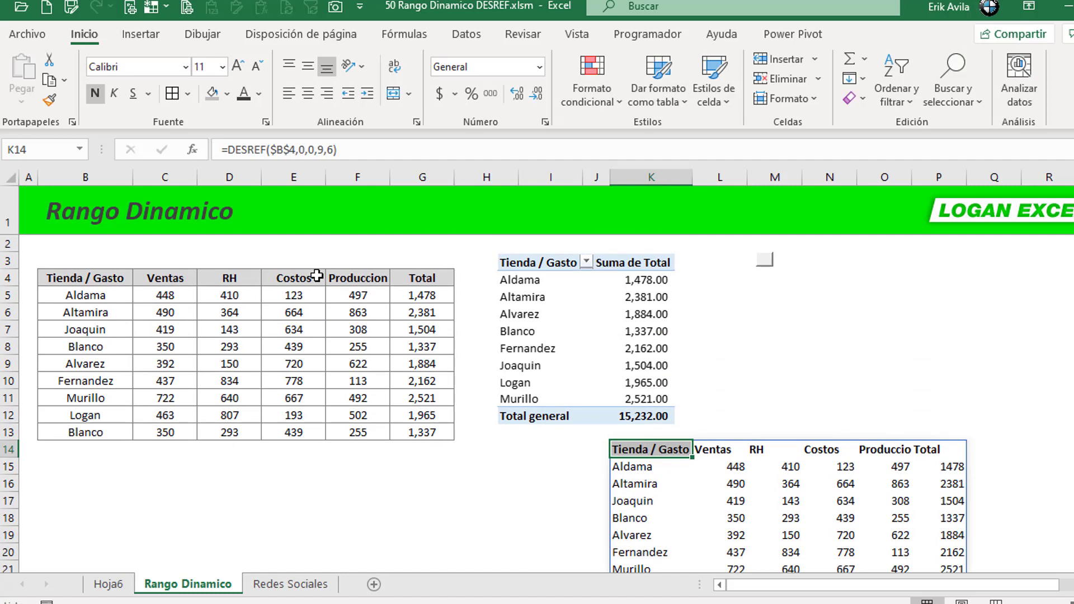
# - Check the store names column down to the new row 13 and below
pyautogui.click(189, 434)
pyautogui.click(144, 311)
pyautogui.click(110, 316)
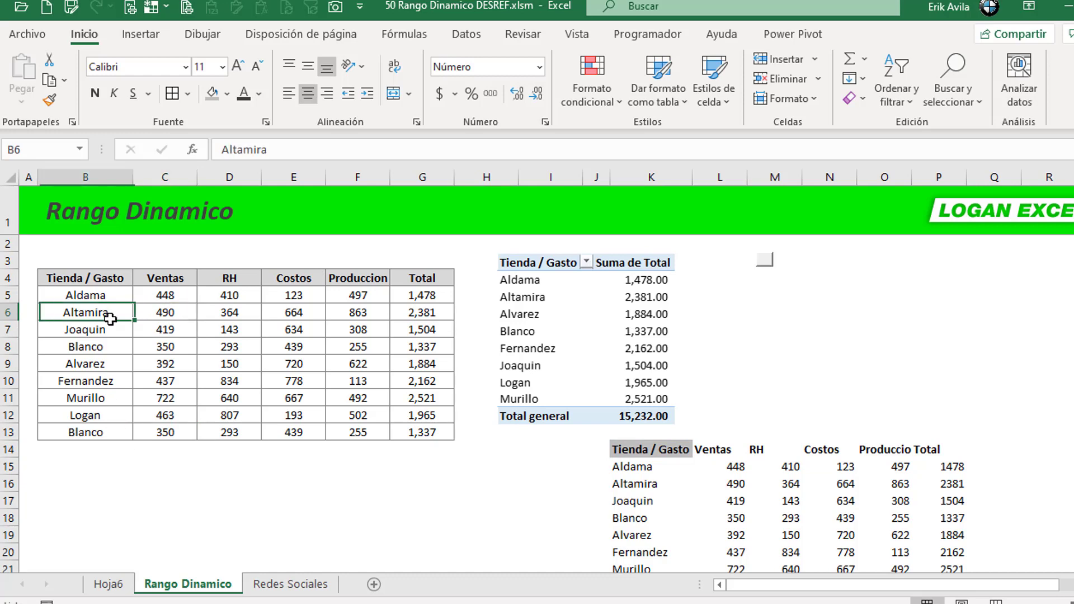
pyautogui.moveTo(100, 280); pyautogui.dragTo(100, 493)
pyautogui.click(100, 290)
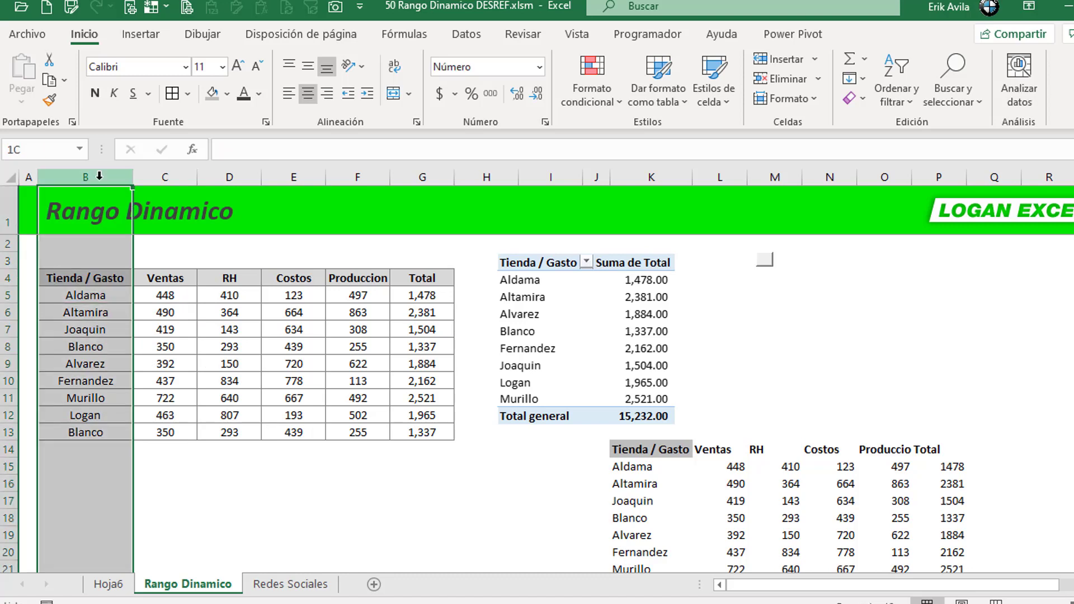
pyautogui.moveTo(96, 280); pyautogui.dragTo(84, 506)
pyautogui.click(90, 448)
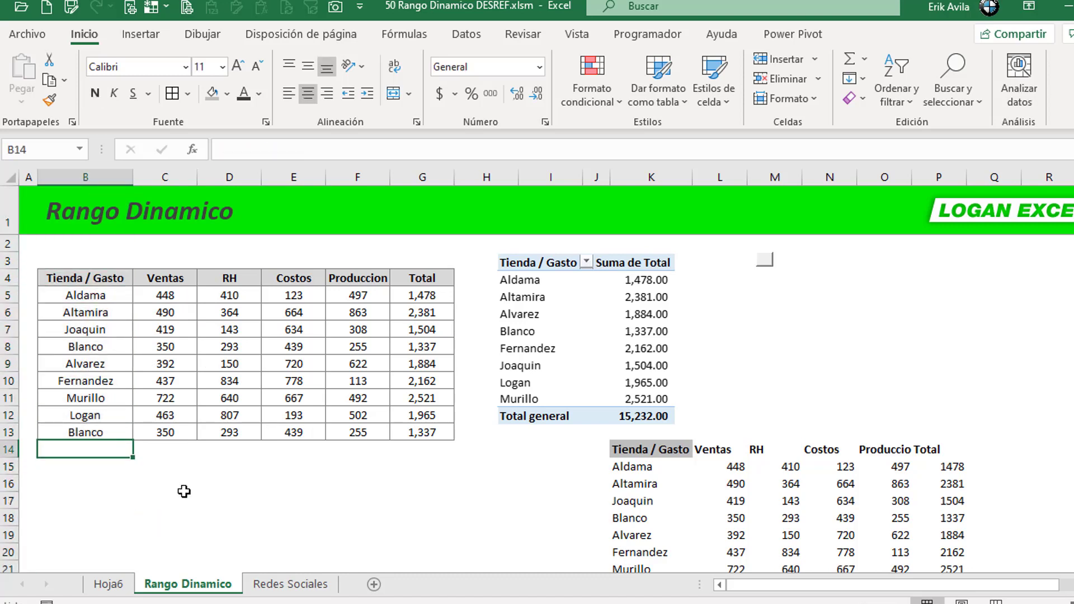
pyautogui.press('Down')
pyautogui.press('Down')
pyautogui.press('Down')
pyautogui.press('Up')
pyautogui.press('Down')
pyautogui.press('Down')
pyautogui.press('Down')
pyautogui.press('Down')
pyautogui.press('Down')
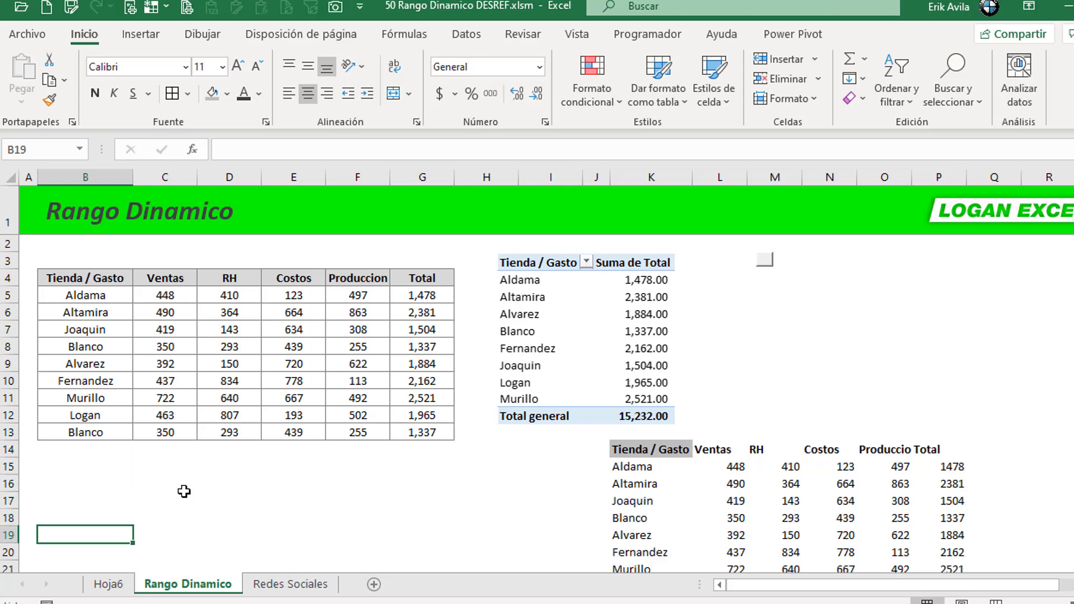
# - Review cell B15, the Tienda / Gasto header and the store entries
pyautogui.click(116, 464)
pyautogui.click(90, 278)
pyautogui.click(101, 330)
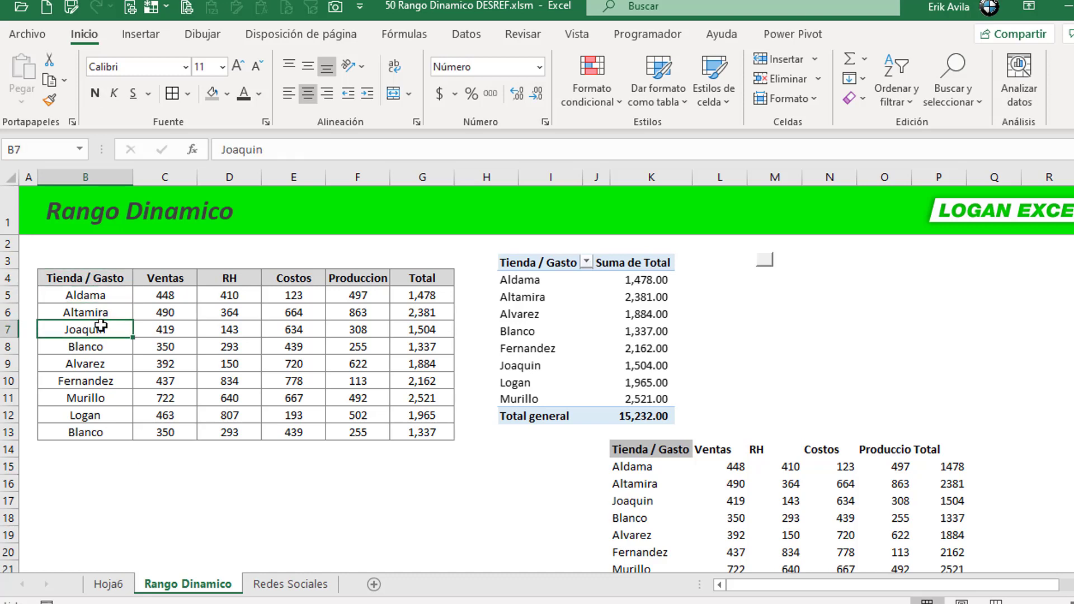
pyautogui.click(110, 281)
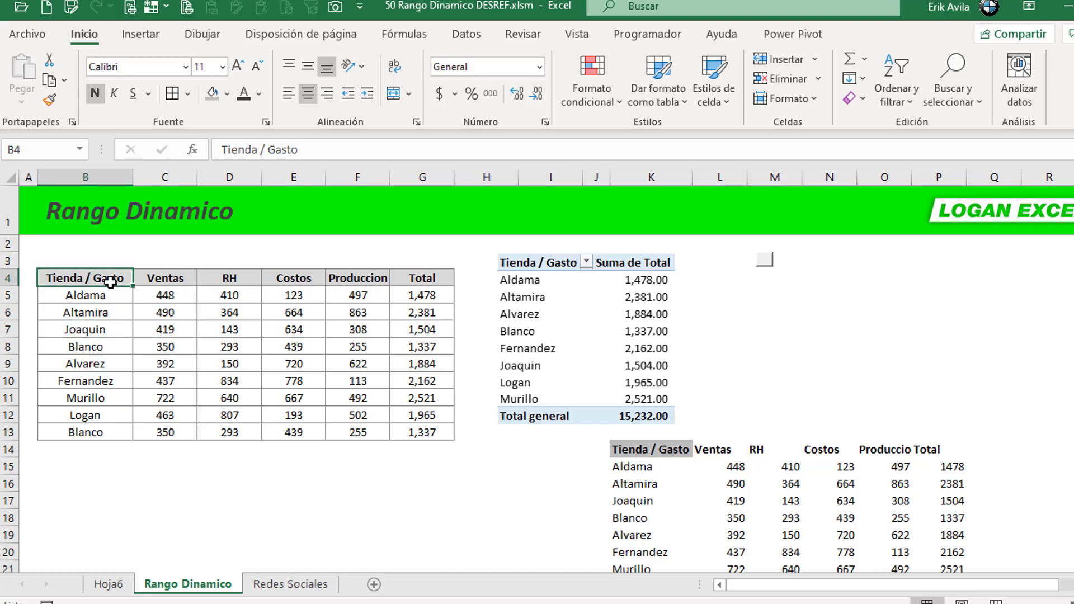
pyautogui.click(297, 291)
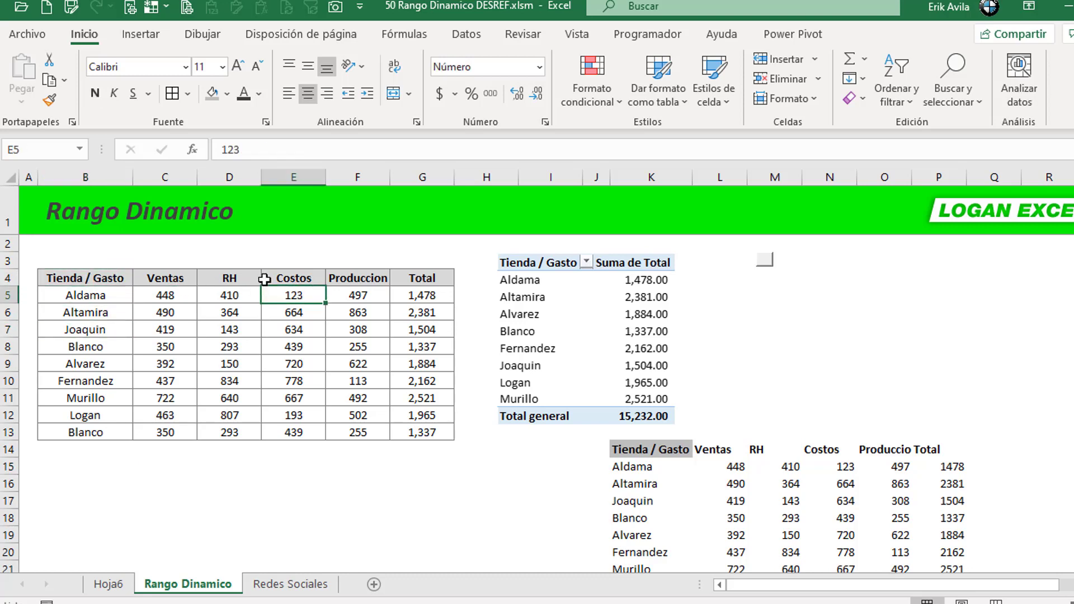
# - Shift the linked pivot picture to the right and return to K14
pyautogui.moveTo(495, 277); pyautogui.dragTo(579, 280)
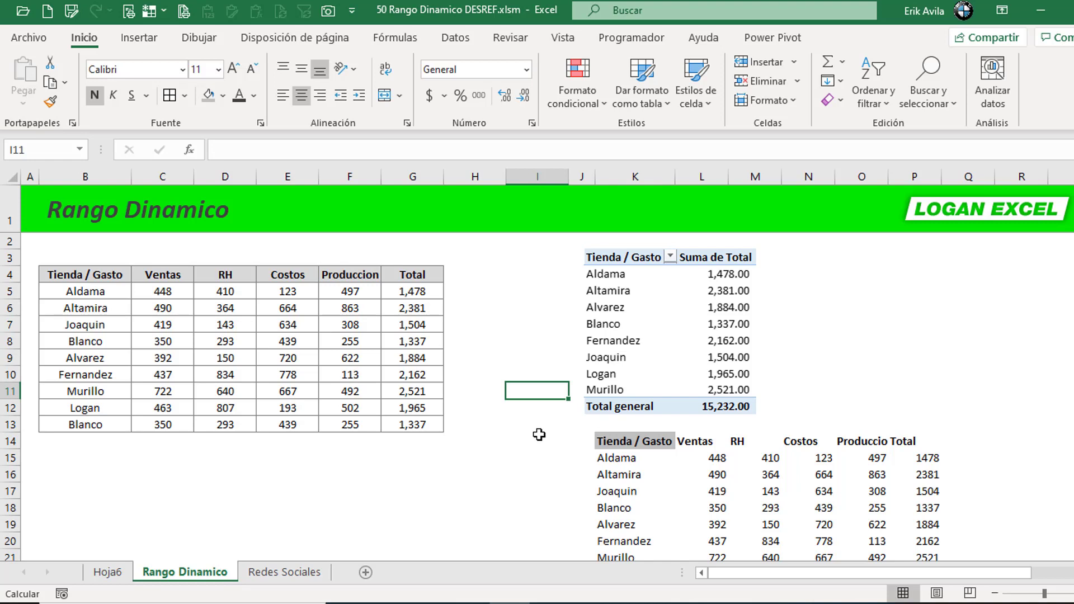
pyautogui.press('Right')
pyautogui.press('Right')
pyautogui.press('Down')
pyautogui.press('Down')
pyautogui.press('Down')
pyautogui.press('Down')
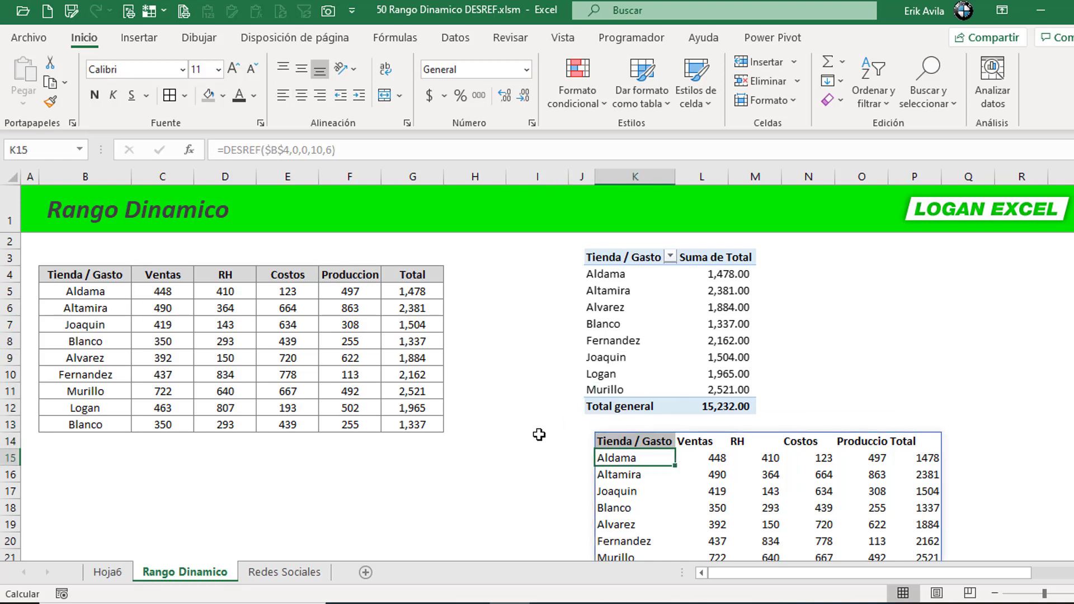
pyautogui.press('Up')
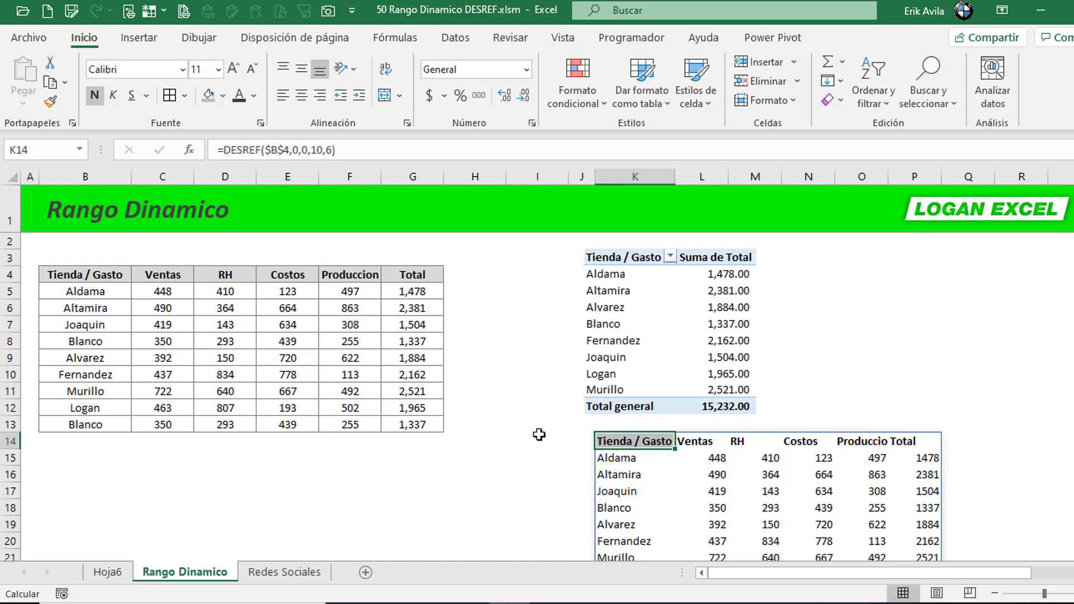
# - Replace K14's DESREF height of 10 with CONTARA($B:$B) in the argument editor
pyautogui.click(190, 149)
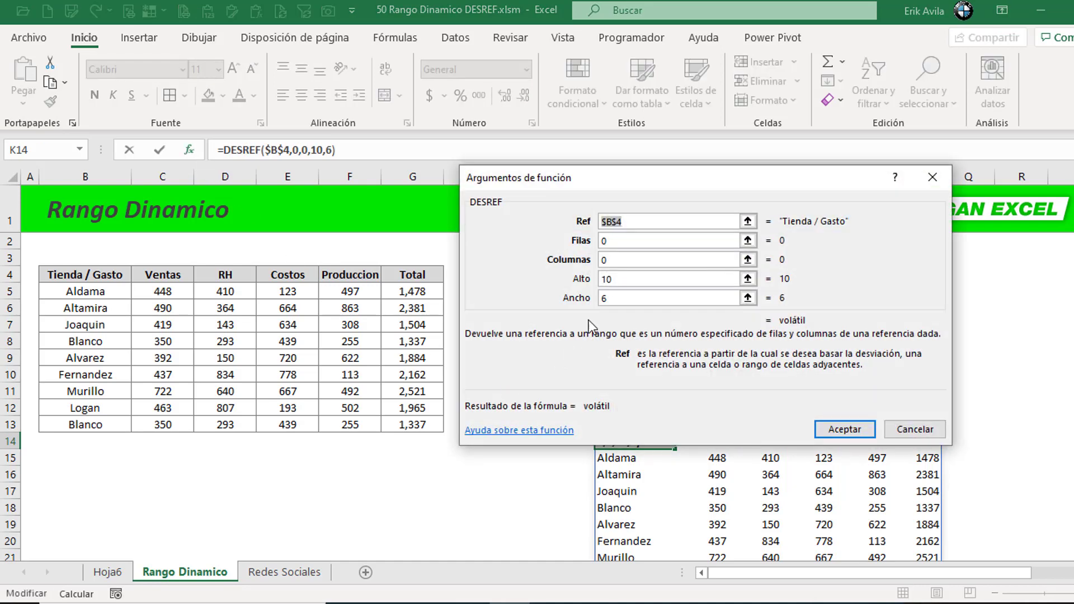
pyautogui.click(641, 276)
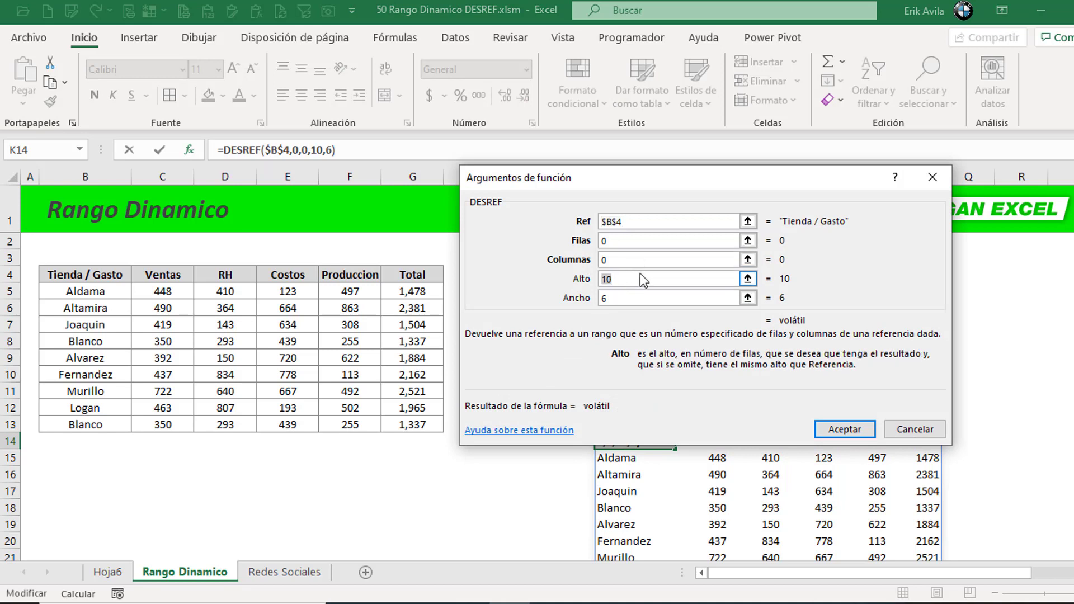
pyautogui.write('c')
pyautogui.write('ontara')
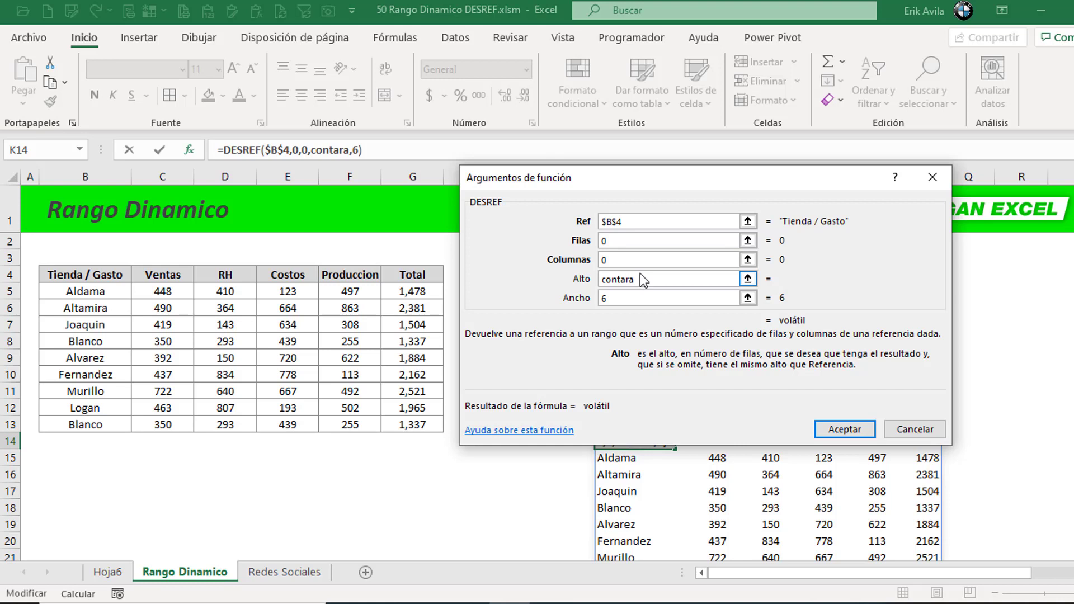
pyautogui.write('(')
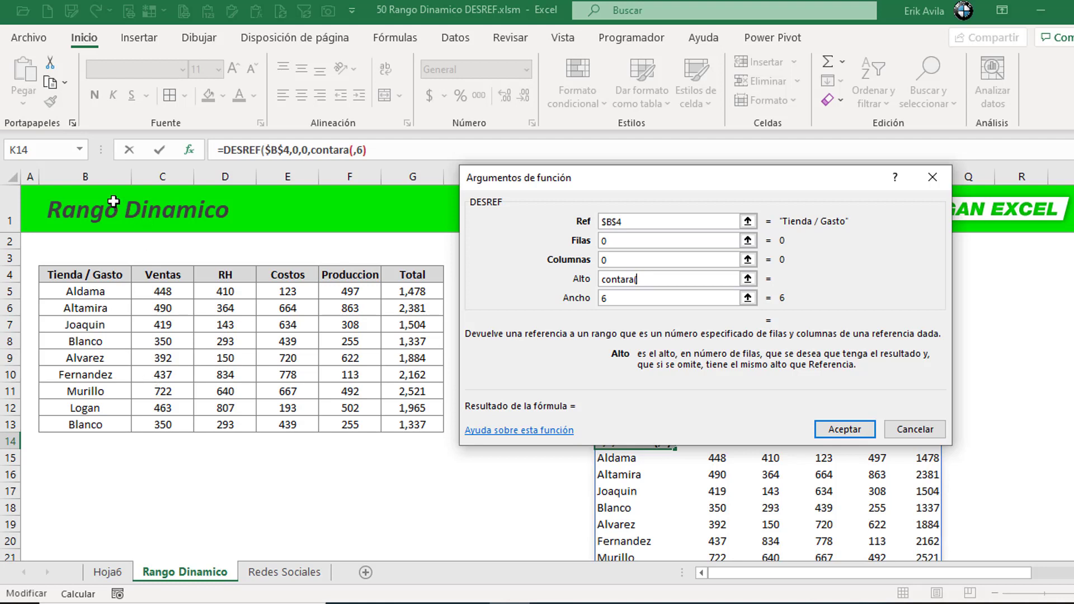
pyautogui.click(111, 177)
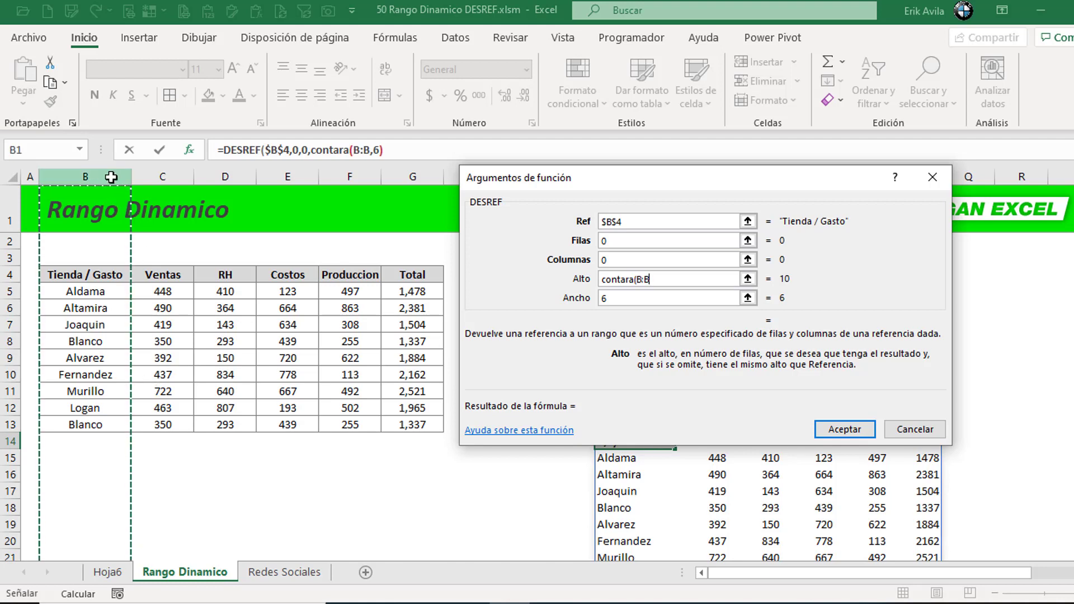
pyautogui.press('F4')
pyautogui.write(')')
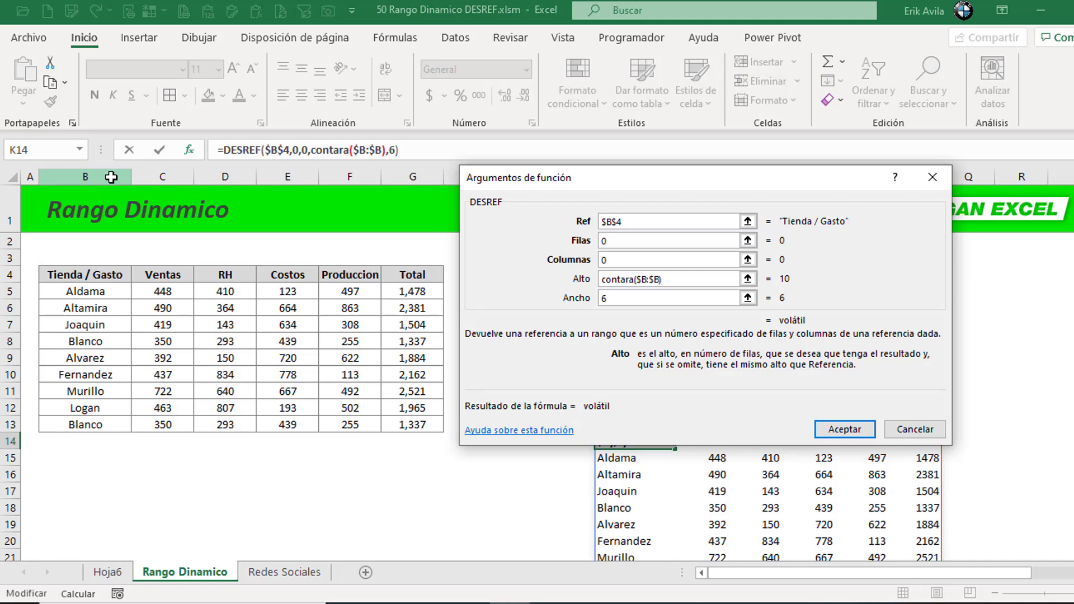
# - Commit K14's formula =DESREF($B$4,0,0,CONTARA($B:$B),6)
pyautogui.click(844, 429)
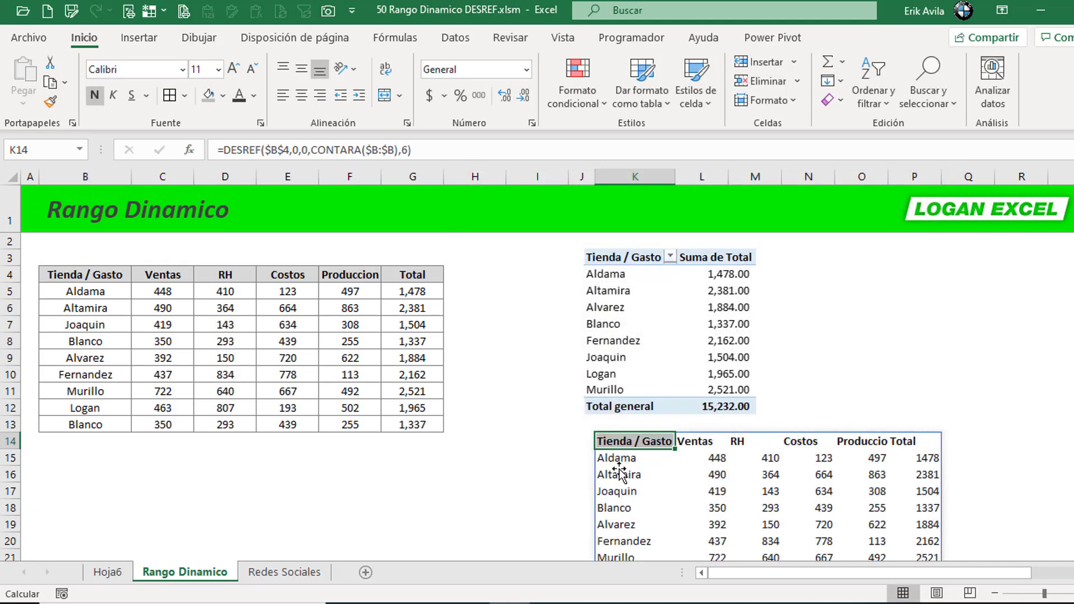
pyautogui.click(447, 442)
pyautogui.scroll(-1, 443, 445)
pyautogui.scroll(-1, 335, 446)
pyautogui.scroll(1, 224, 419)
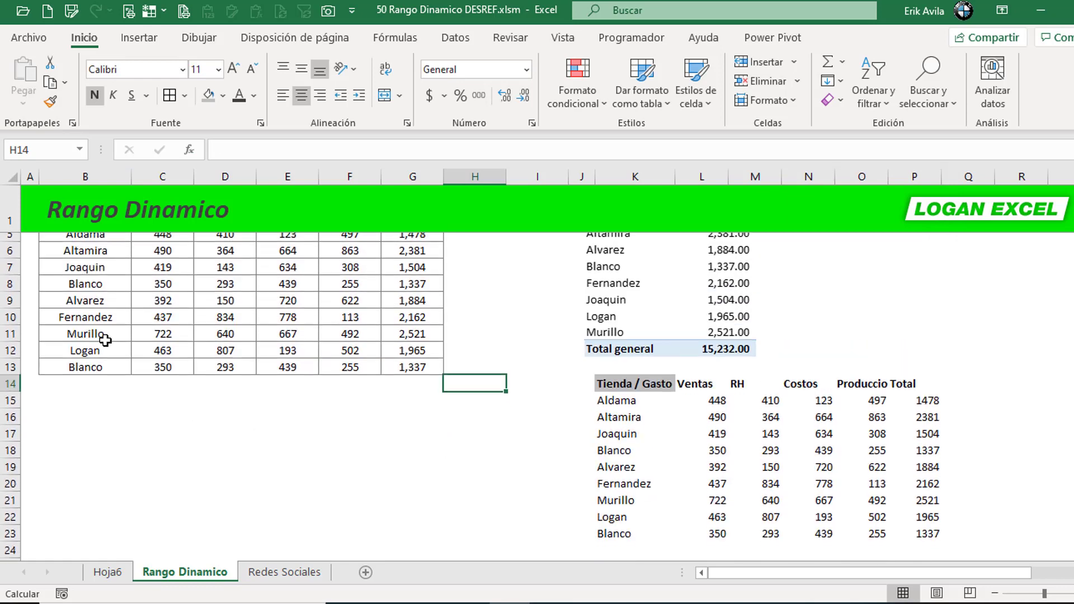
# - Copy the Joaquin row into the first empty row below the table
pyautogui.click(104, 324)
pyautogui.press('Up')
pyautogui.press('Up')
pyautogui.press('Up')
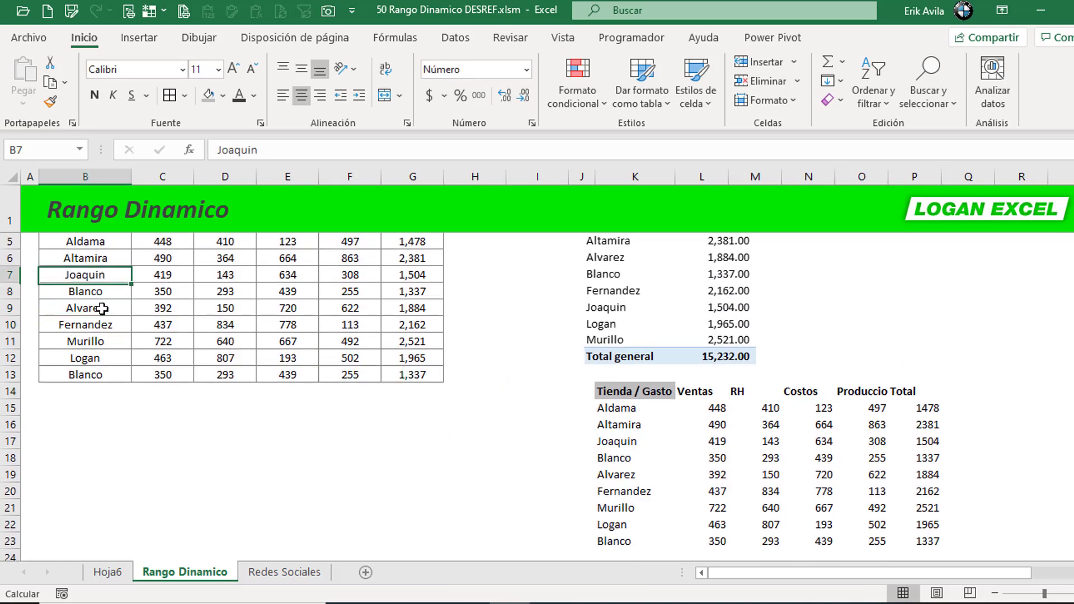
pyautogui.hotkey('ctrl', 'shift', 'Right')
pyautogui.hotkey('ctrl', 'c')
pyautogui.hotkey('ctrl', 'Down')
pyautogui.press('Down')
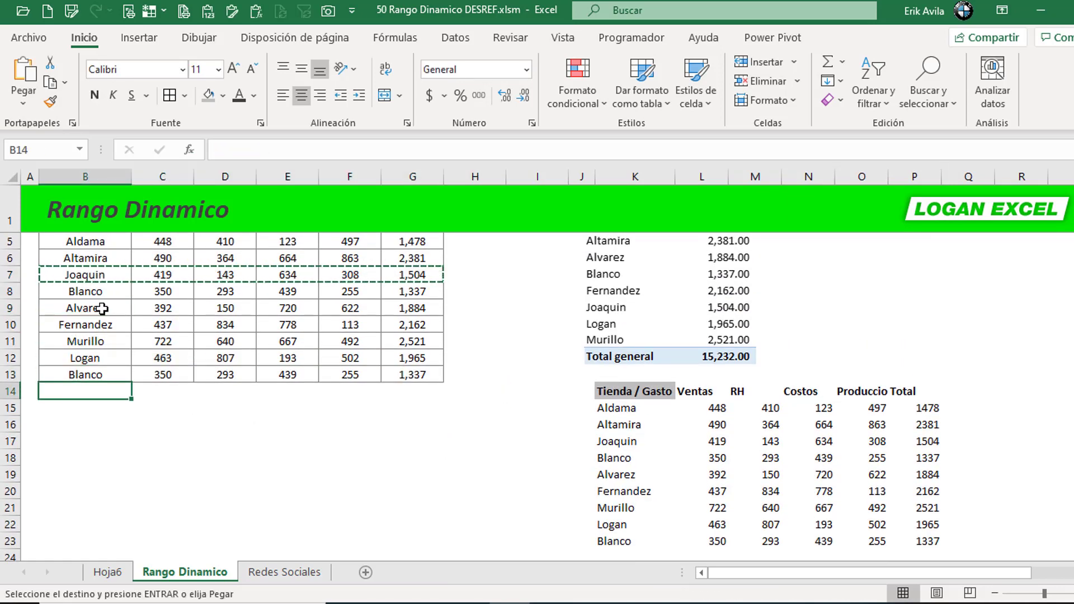
pyautogui.press('Return')
# - Check that the spilled DESREF list now includes the Joaquin row
pyautogui.scroll(-1, 132, 336)
pyautogui.click(598, 436)
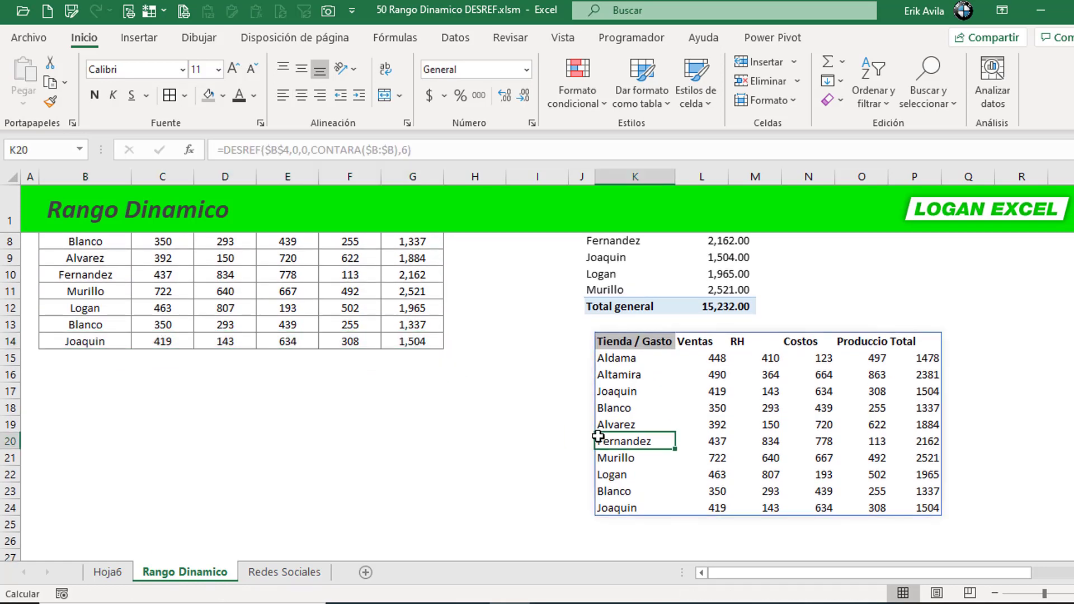
pyautogui.click(583, 377)
pyautogui.click(503, 386)
pyautogui.click(646, 491)
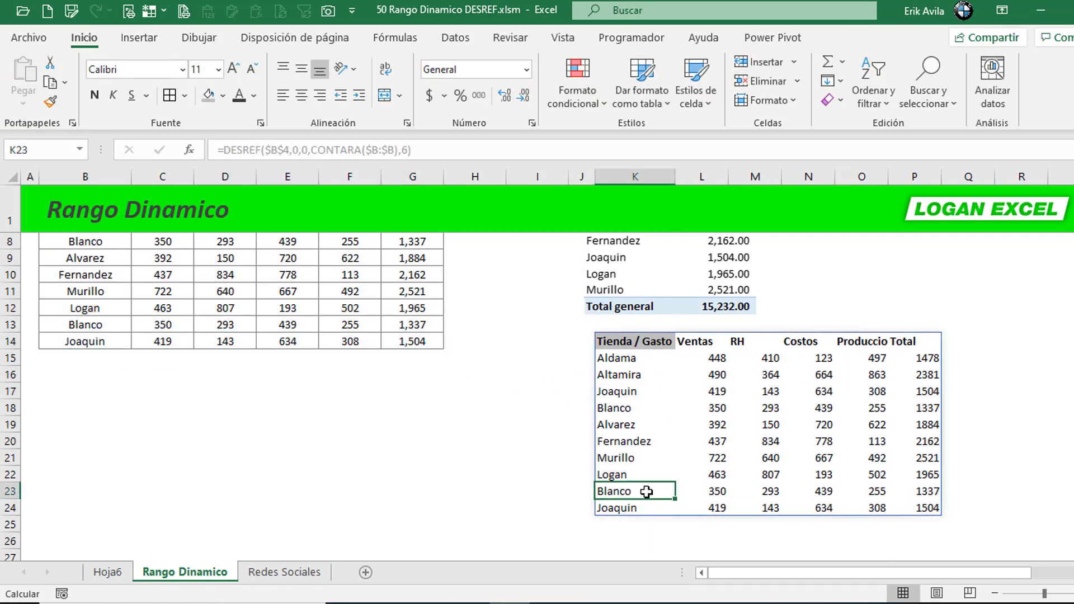
pyautogui.hotkey('ctrl', 'Up')
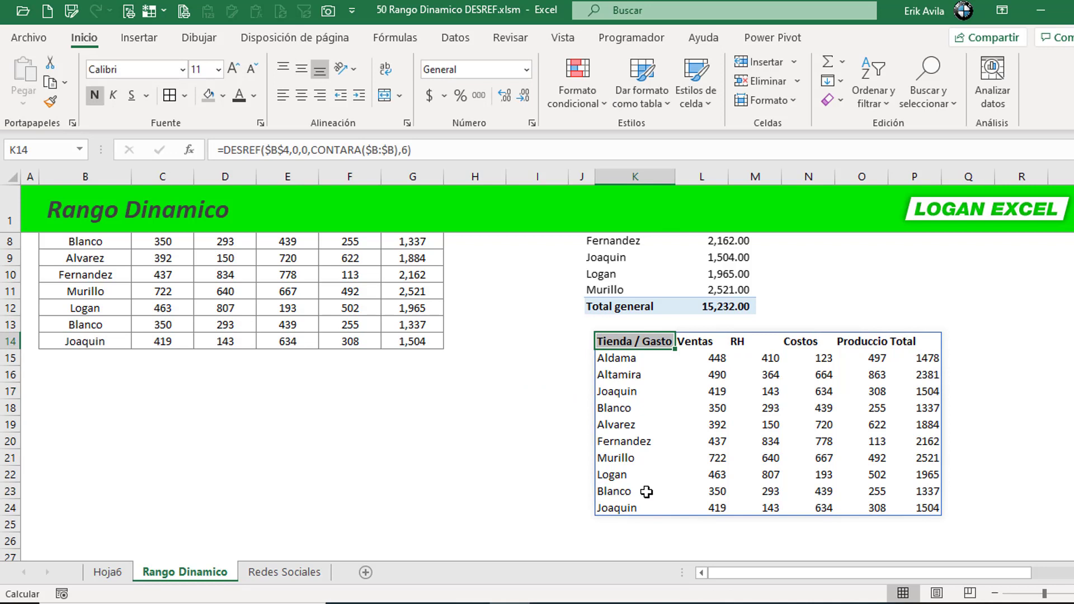
# - Copy the Alvarez row into the empty row under Joaquin
pyautogui.click(94, 305)
pyautogui.click(93, 255)
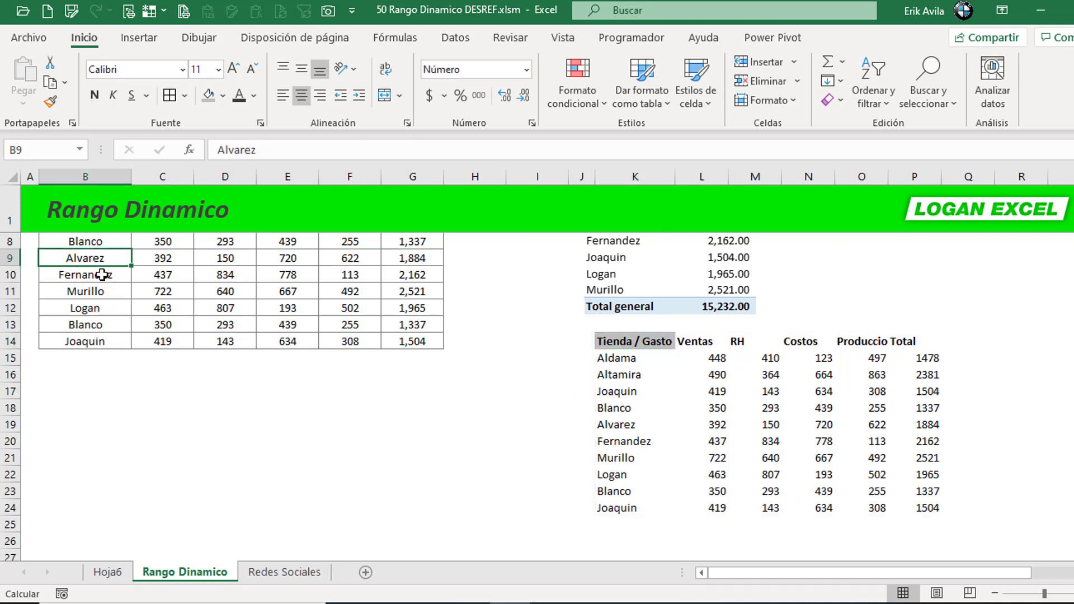
pyautogui.hotkey('ctrl', 'shift', 'Right')
pyautogui.hotkey('ctrl', 'c')
pyautogui.hotkey('ctrl', 'Down')
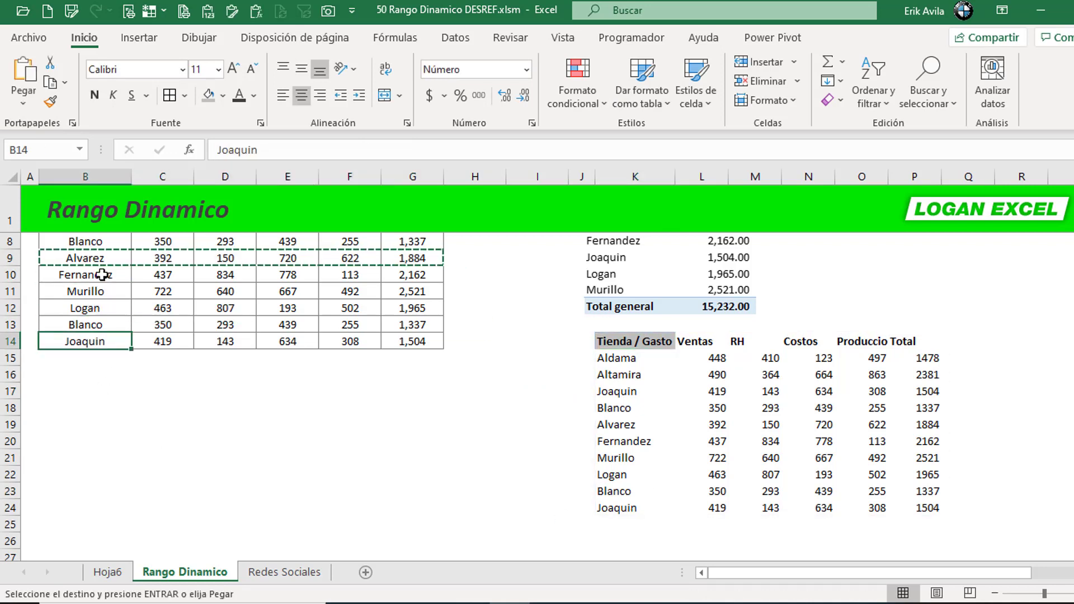
pyautogui.press('Down')
pyautogui.press('Return')
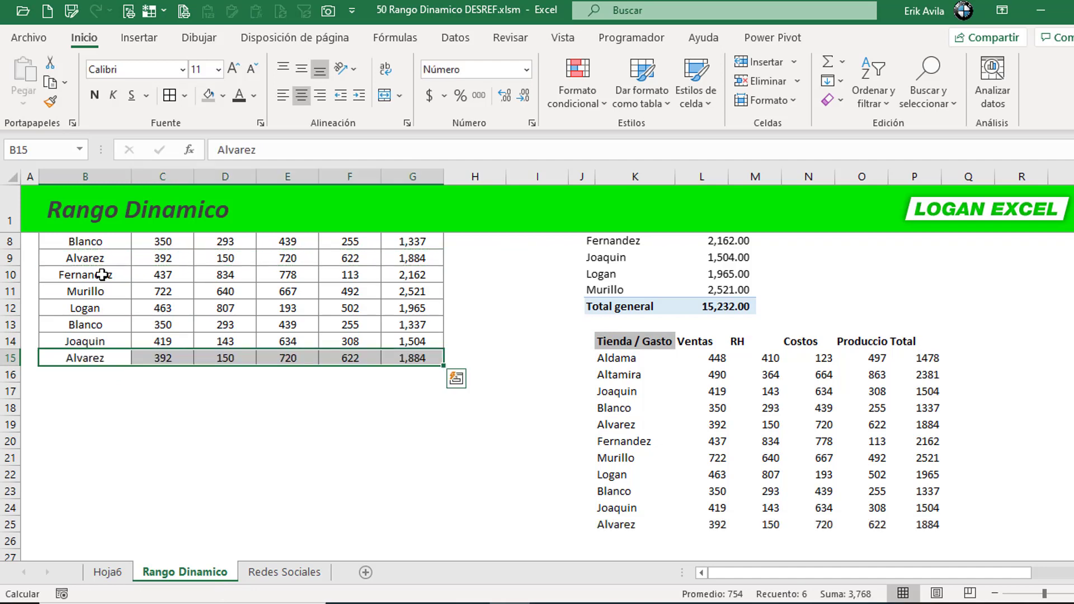
# - Return to the DESREF formula cell K14
pyautogui.click(335, 306)
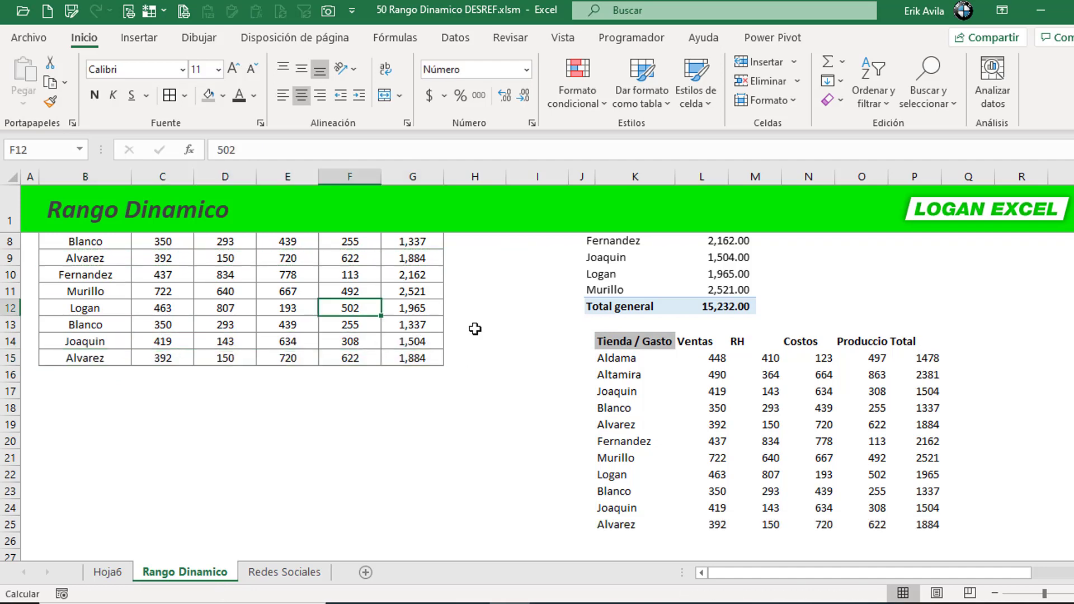
pyautogui.scroll(2, 527, 342)
pyautogui.click(526, 428)
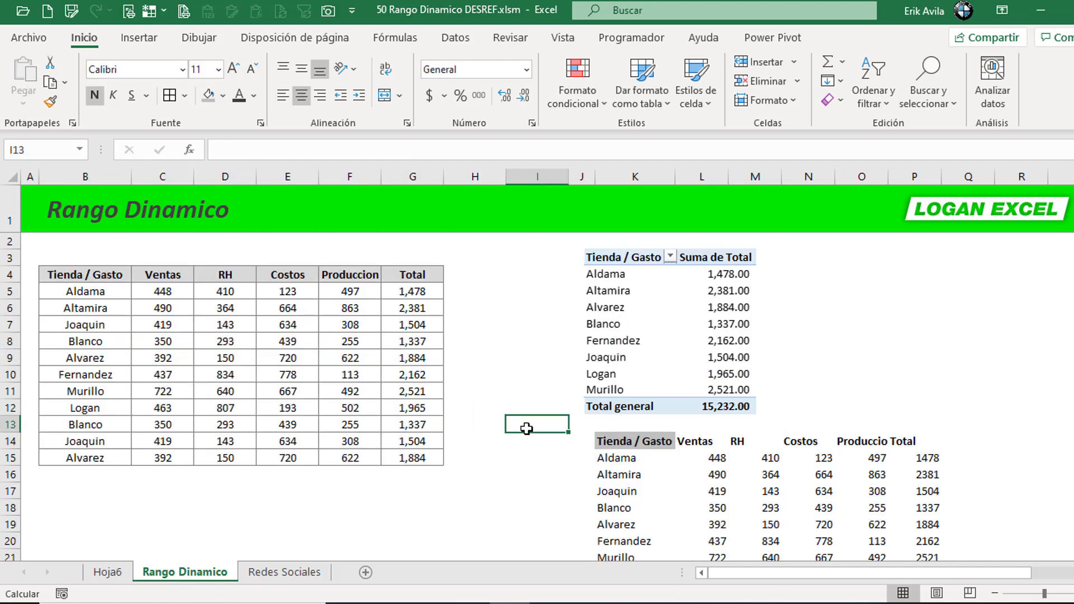
pyautogui.press('Right')
pyautogui.press('Down')
pyautogui.press('Right')
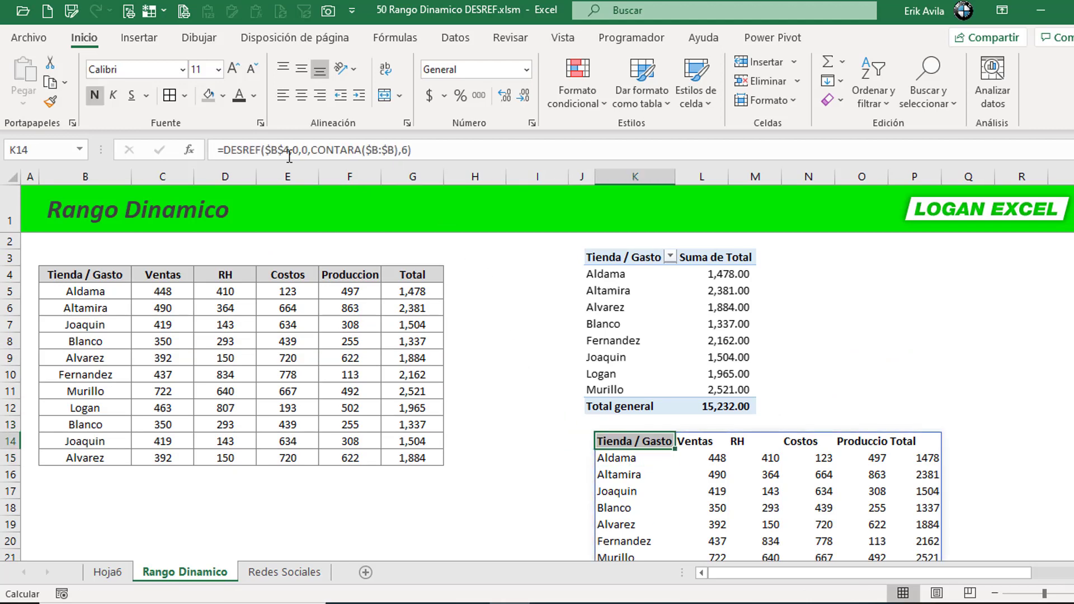
# - Change K14's DESREF width from 6 to CONTARA($4:$4) and commit the formula
pyautogui.click(190, 149)
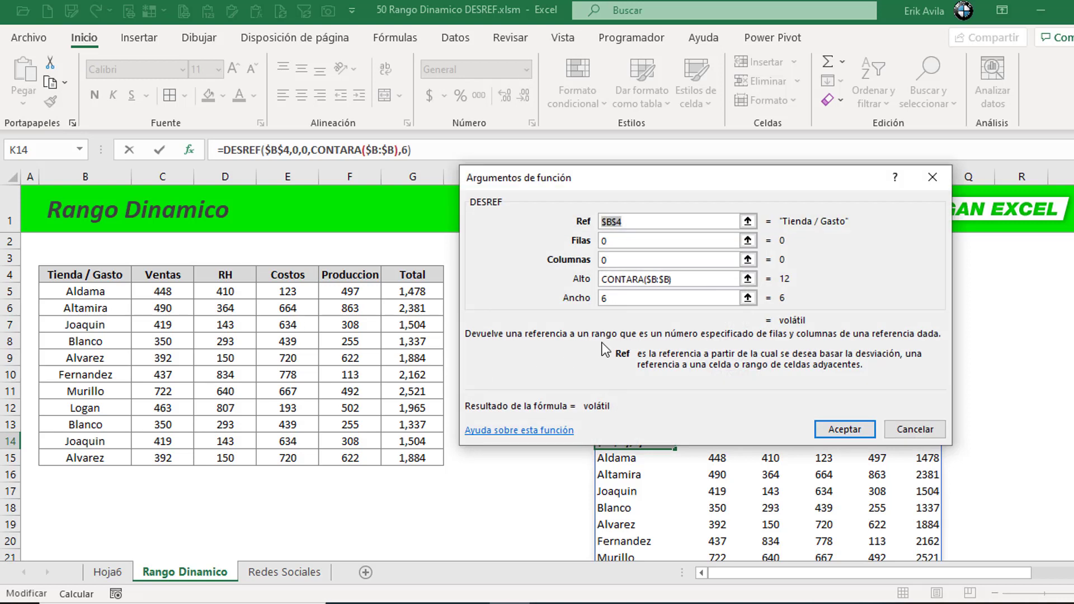
pyautogui.click(650, 300)
pyautogui.press('BackSpace')
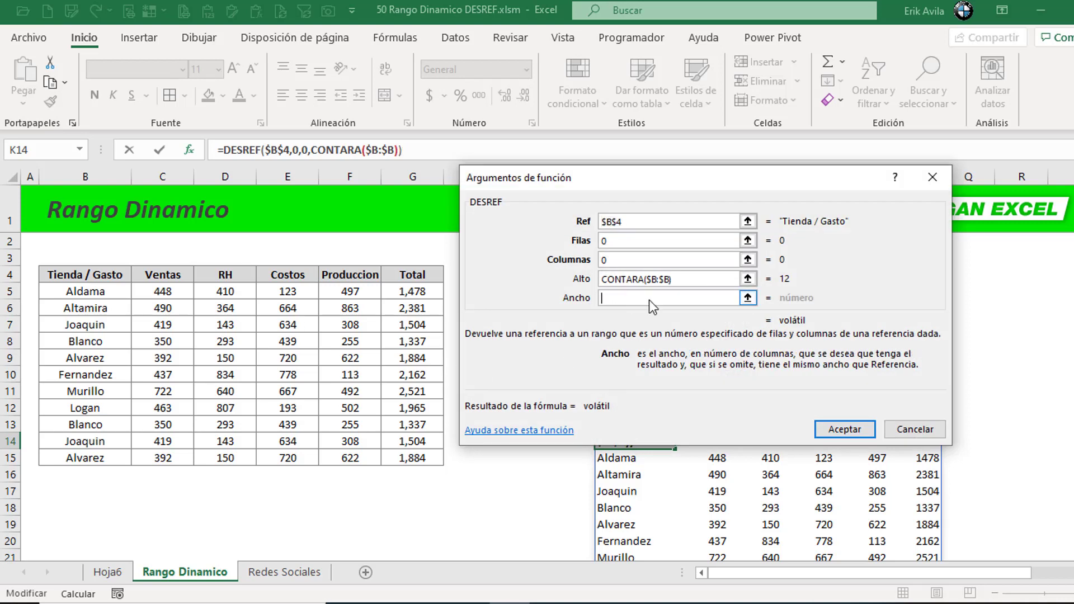
pyautogui.write('contara')
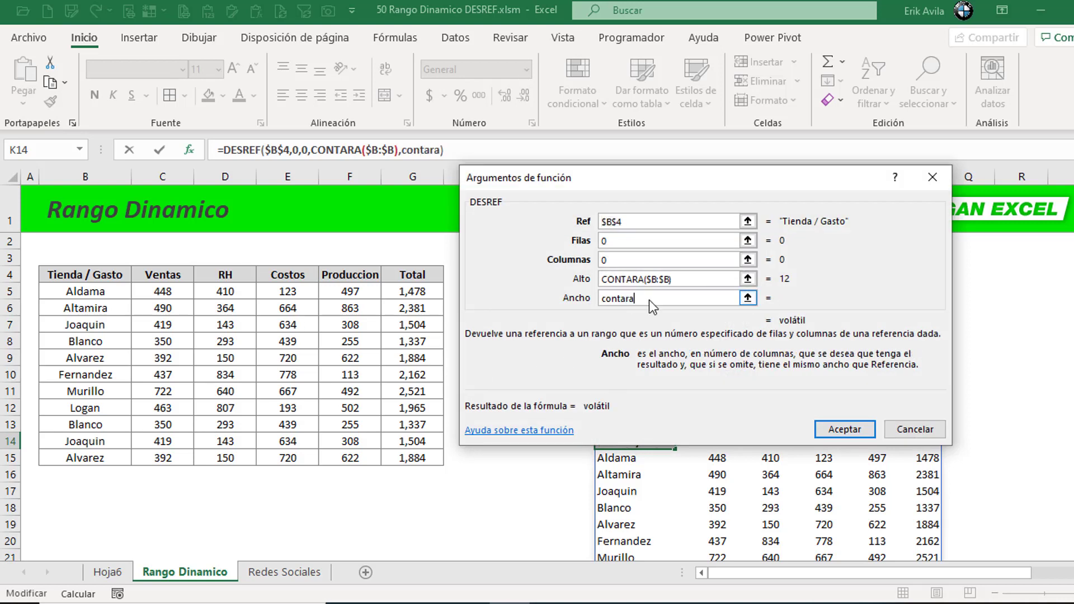
pyautogui.write('(')
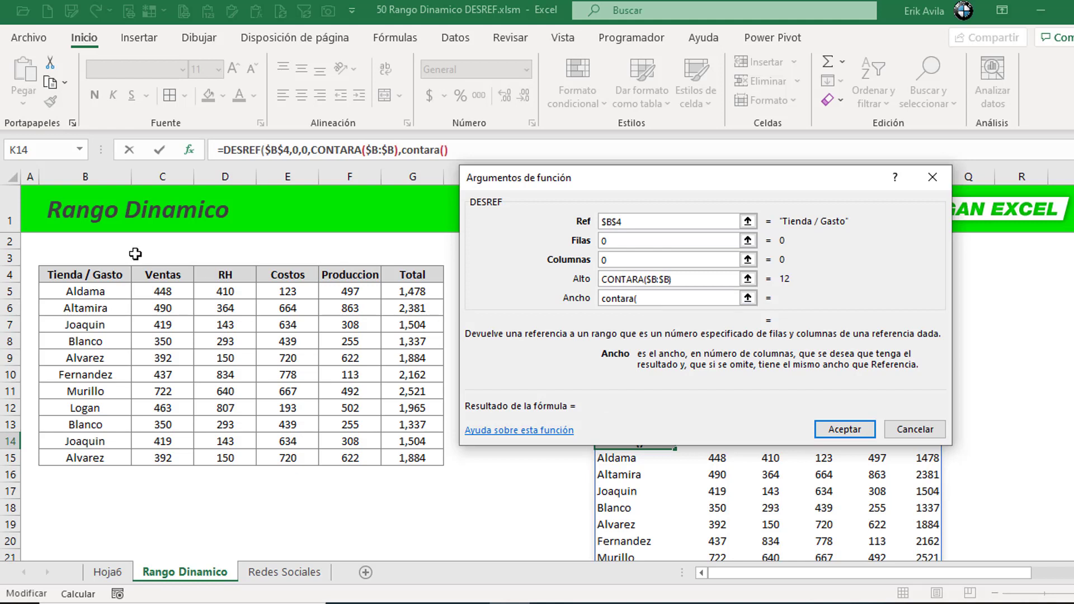
pyautogui.click(10, 275)
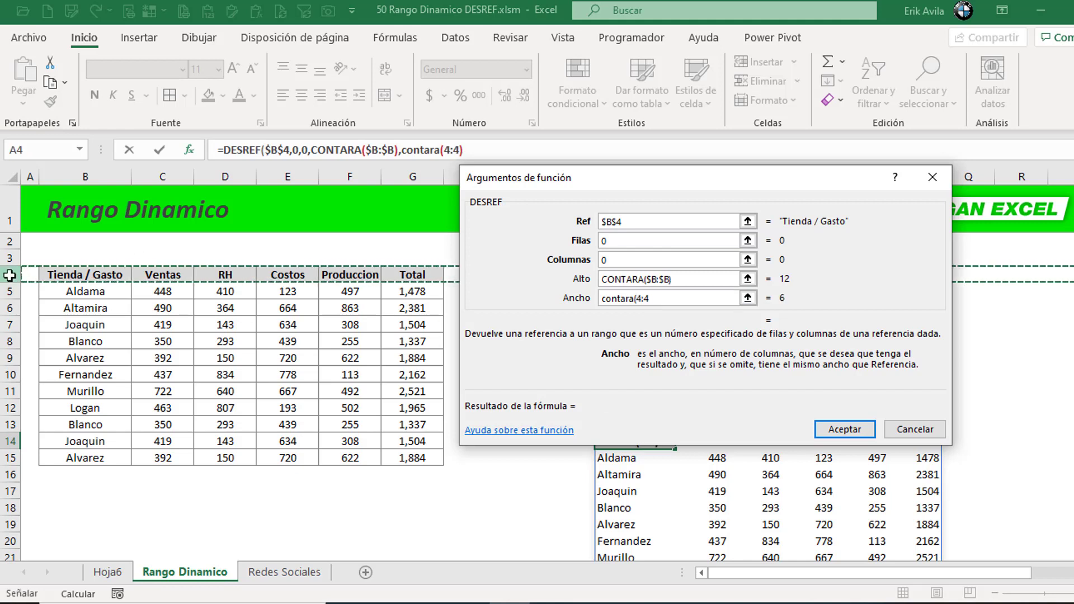
pyautogui.press('F4')
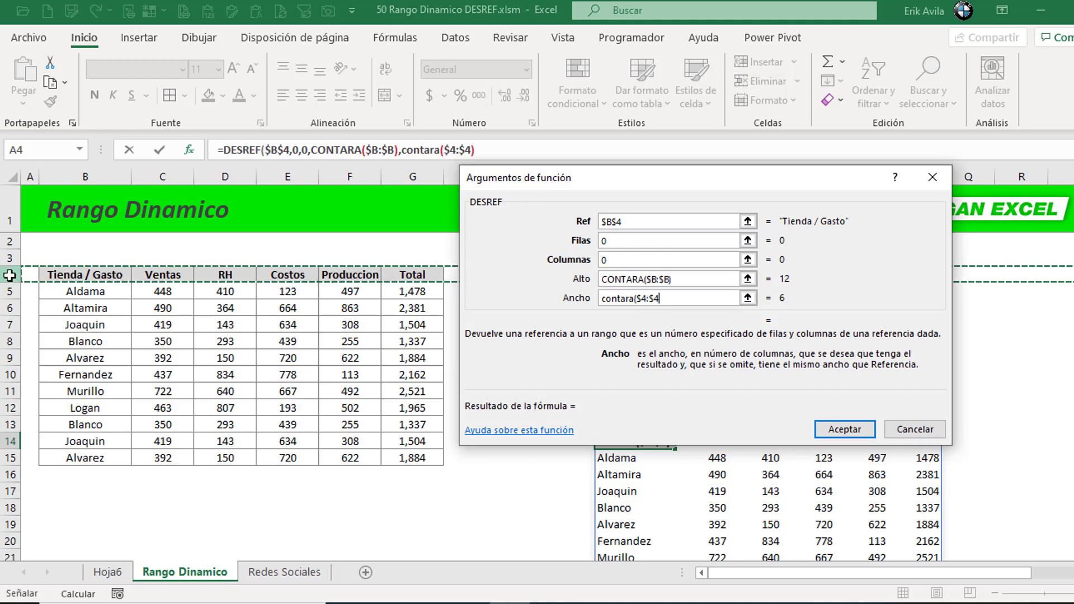
pyautogui.write(')')
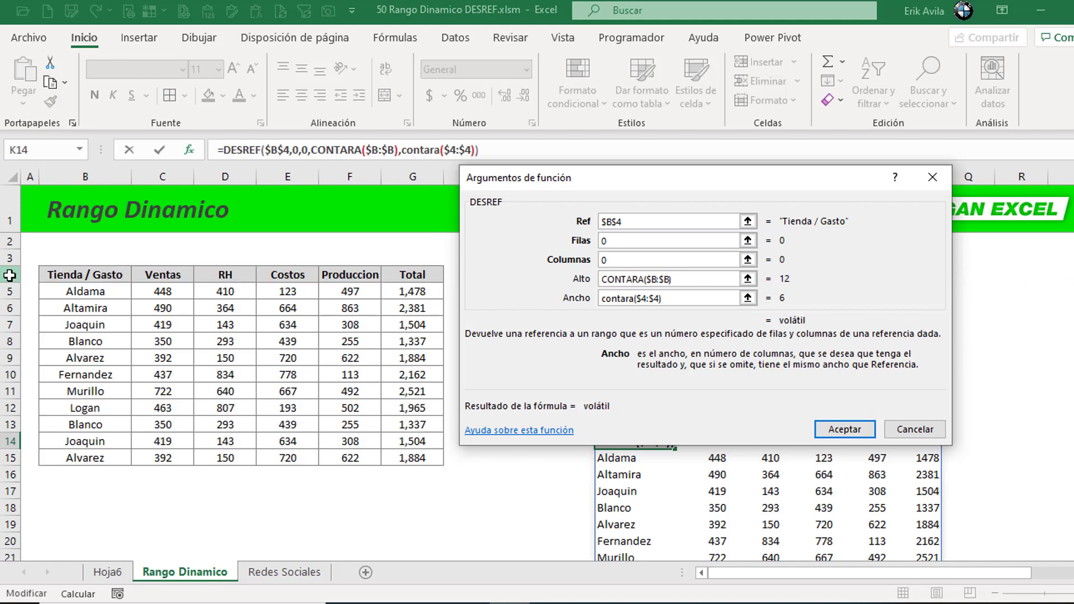
pyautogui.click(844, 430)
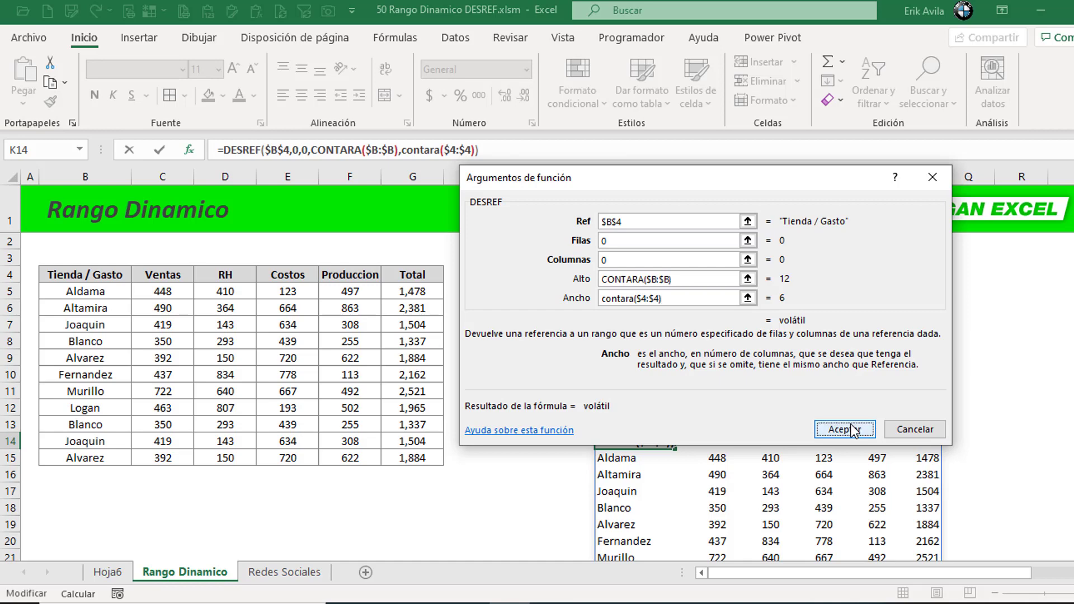
pyautogui.click(476, 407)
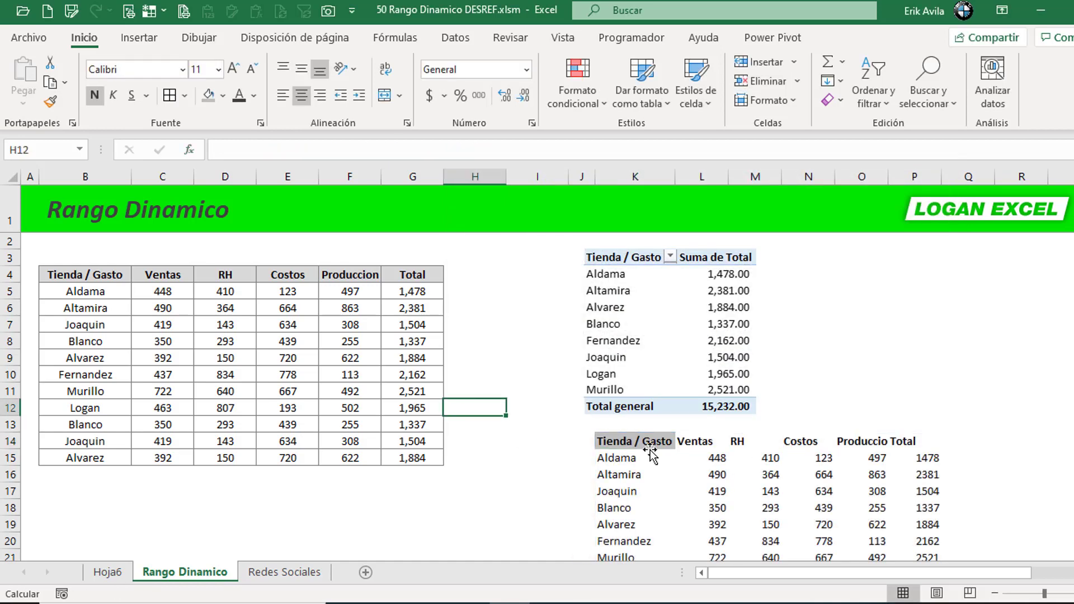
pyautogui.click(509, 442)
pyautogui.press('Right')
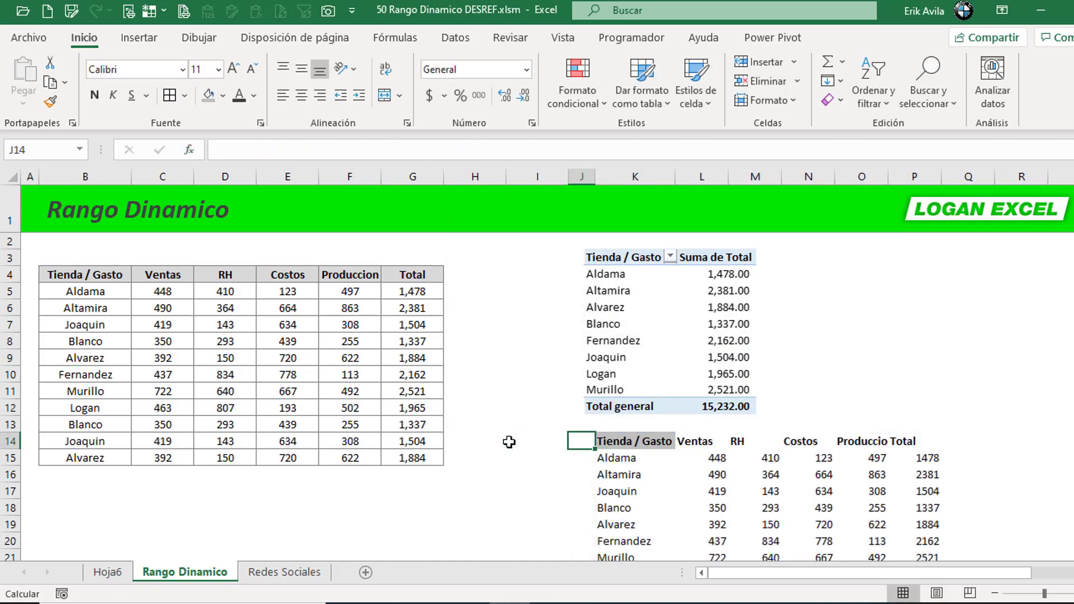
pyautogui.press('Right')
pyautogui.click(477, 295)
pyautogui.click(390, 279)
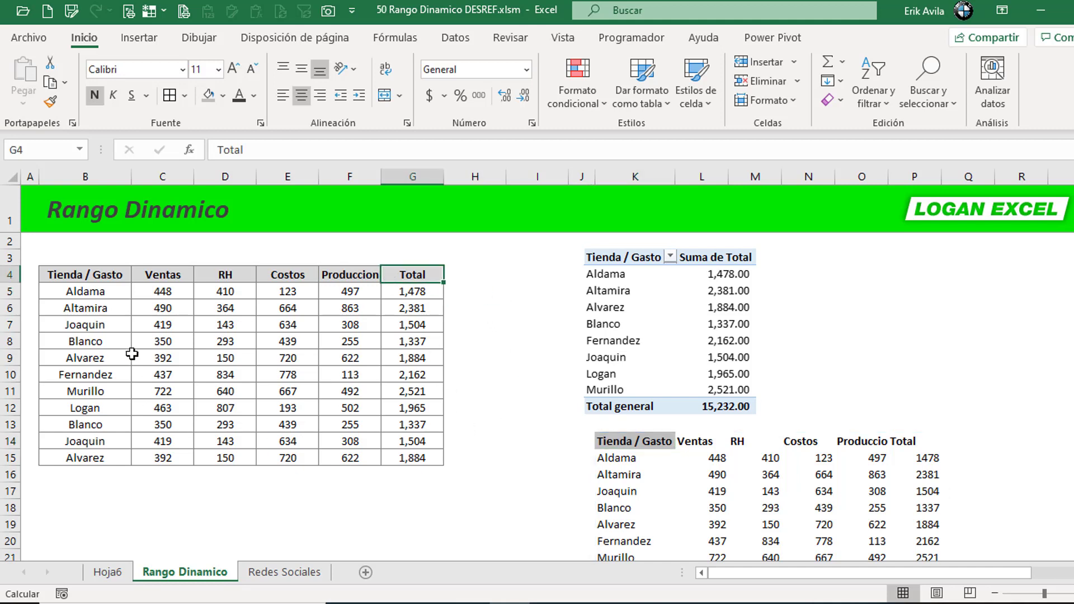
pyautogui.click(101, 342)
pyautogui.click(95, 274)
pyautogui.click(96, 256)
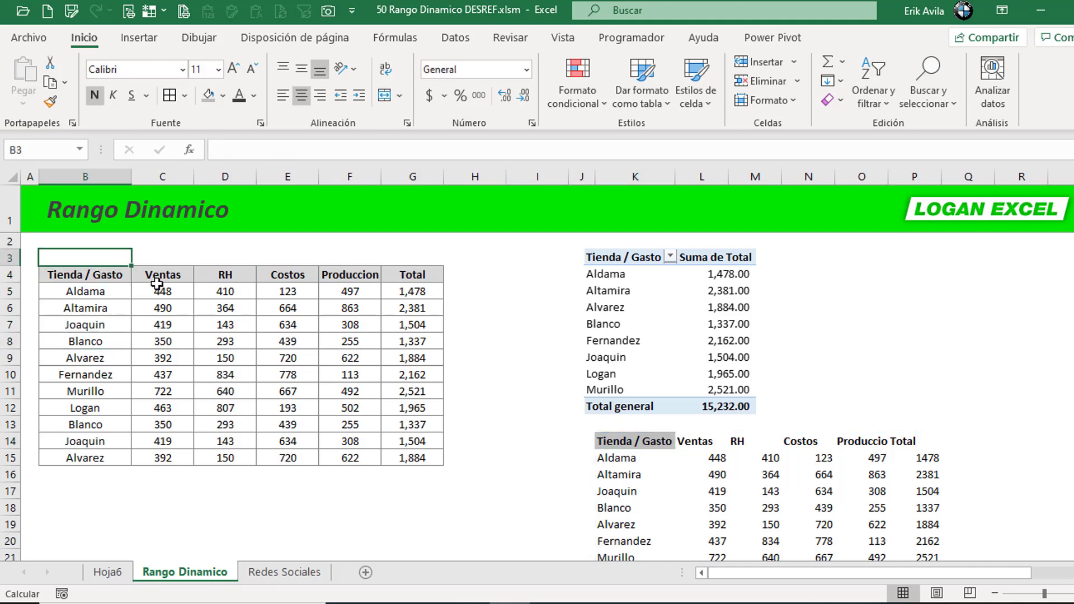
pyautogui.press('Down')
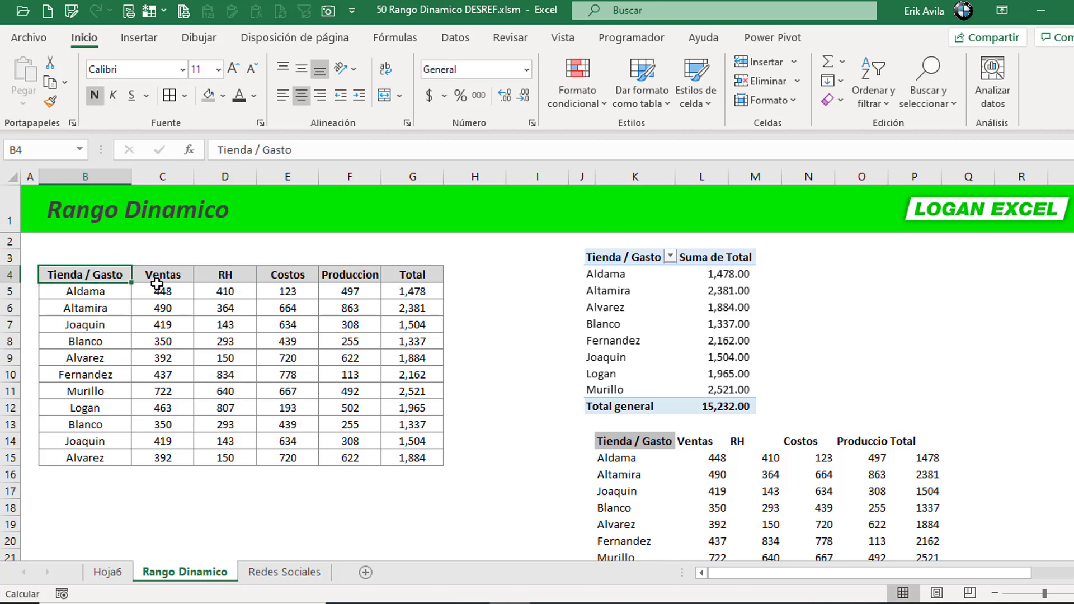
pyautogui.press('Up')
pyautogui.press('Down')
pyautogui.press('Up')
pyautogui.hotkey('shift', 'Up')
pyautogui.hotkey('shift', 'Up')
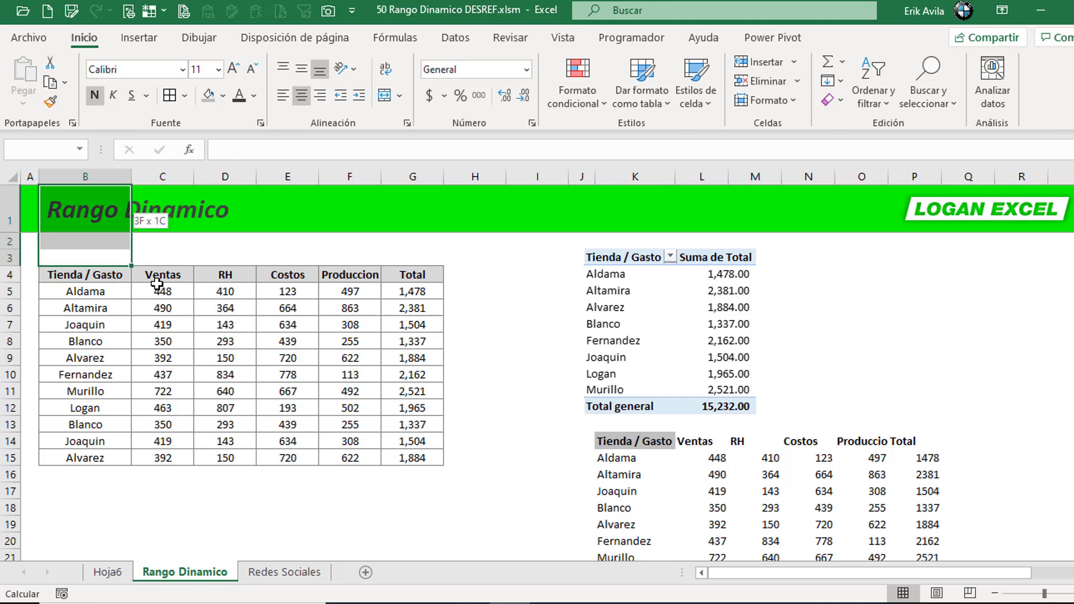
pyautogui.hotkey('shift', 'Down')
pyautogui.hotkey('shift', 'Up')
pyautogui.hotkey('shift', 'Down')
pyautogui.press('Down')
pyautogui.press('Up')
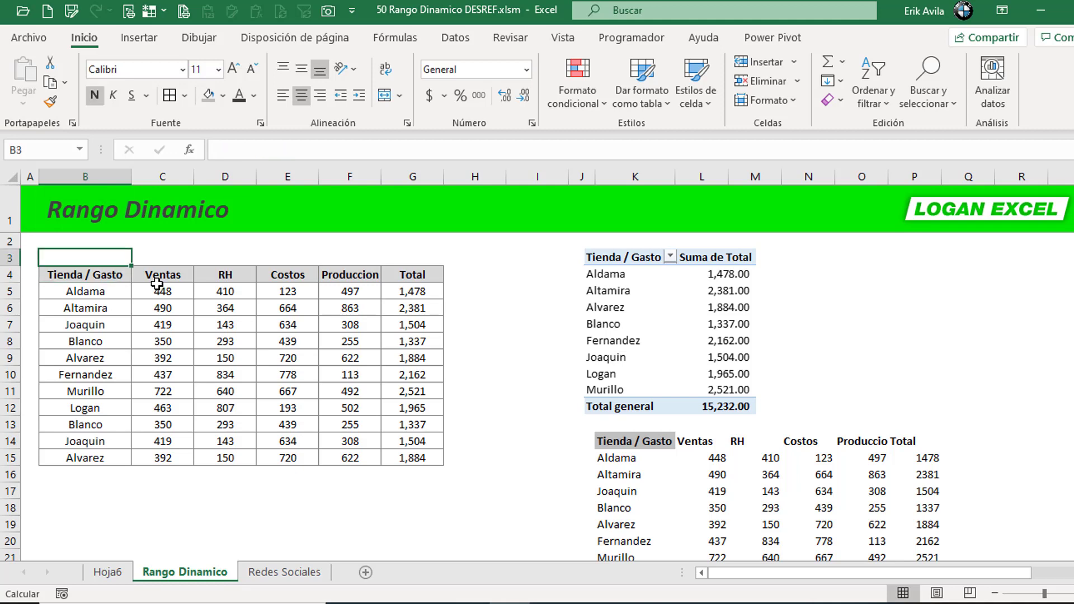
pyautogui.press('Up')
pyautogui.press('Up')
pyautogui.press('Down')
pyautogui.press('Down')
pyautogui.press('Down')
pyautogui.press('Up')
pyautogui.press('Up')
pyautogui.press('Up')
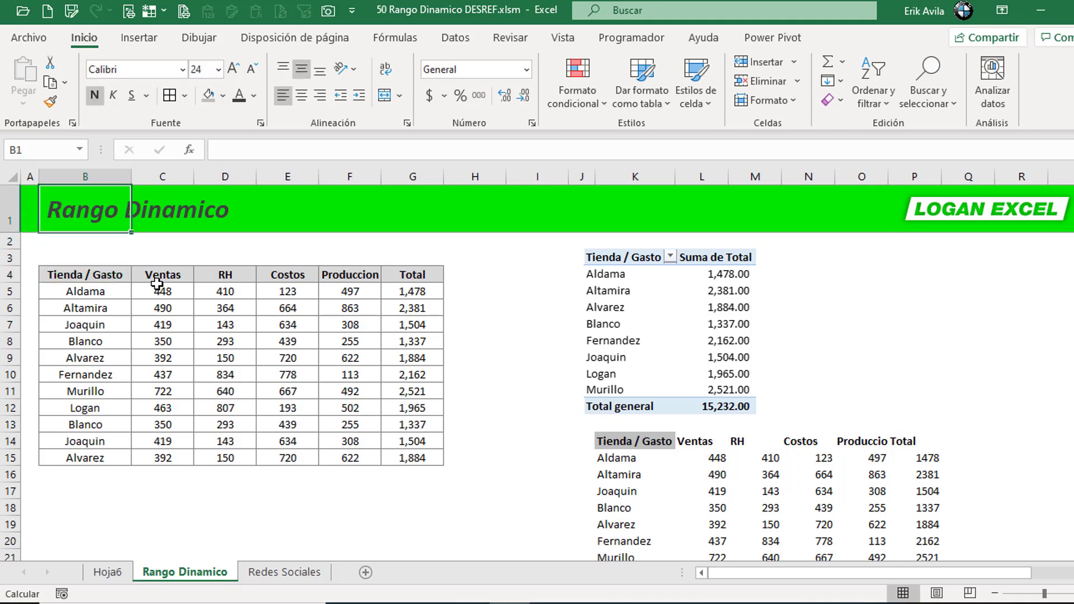
pyautogui.press('Down')
pyautogui.press('Down')
pyautogui.press('Down')
pyautogui.press('Up')
pyautogui.press('Up')
pyautogui.press('Up')
pyautogui.press('Down')
pyautogui.press('Down')
pyautogui.press('Up')
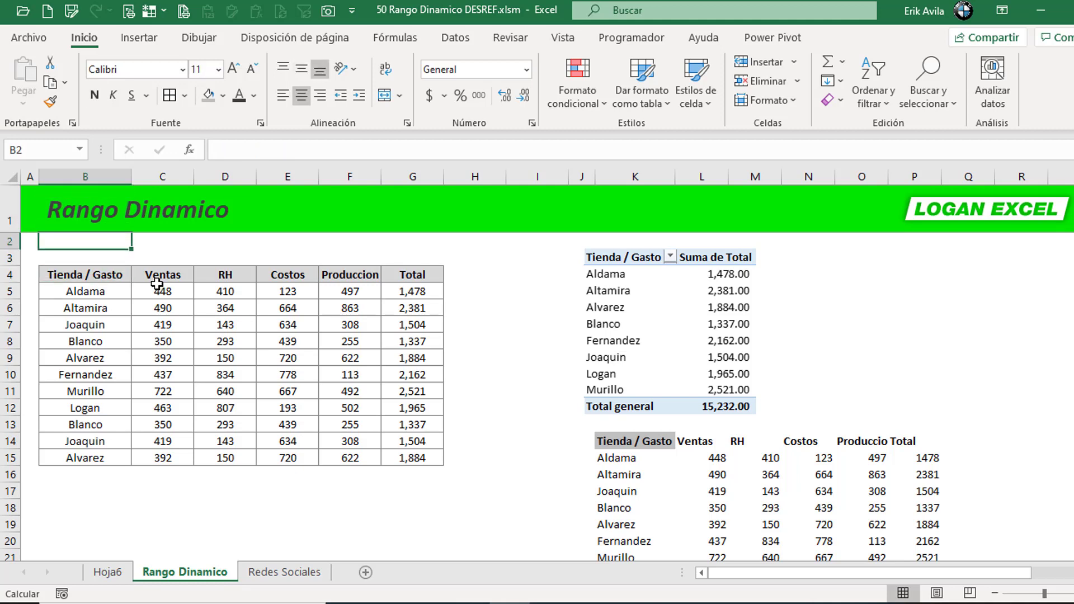
pyautogui.press('Up')
pyautogui.press('Down')
pyautogui.press('Down')
pyautogui.press('Down')
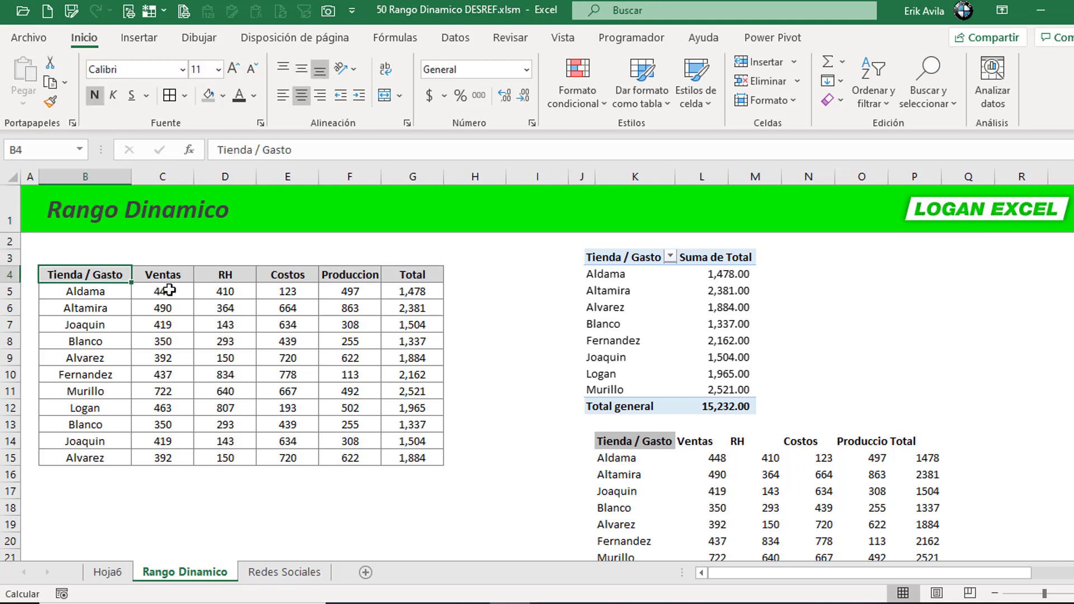
pyautogui.click(424, 270)
pyautogui.press('Right')
pyautogui.press('Right')
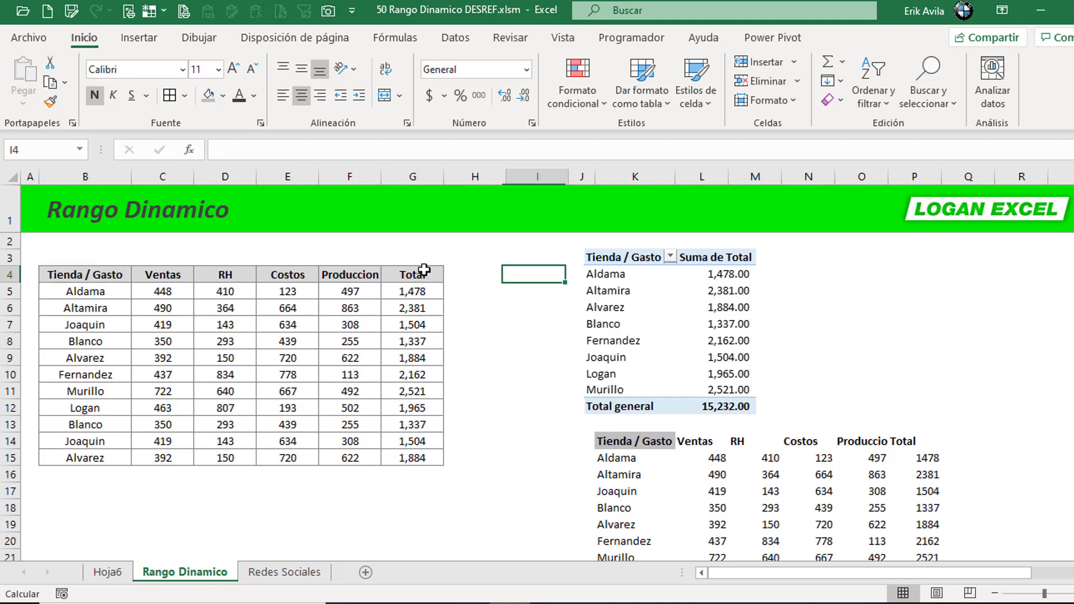
pyautogui.press('Left')
pyautogui.press('Left')
pyautogui.press('Right')
pyautogui.press('Right')
pyautogui.press('Right')
pyautogui.press('Right')
pyautogui.press('Right')
pyautogui.press('Right')
pyautogui.press('Right')
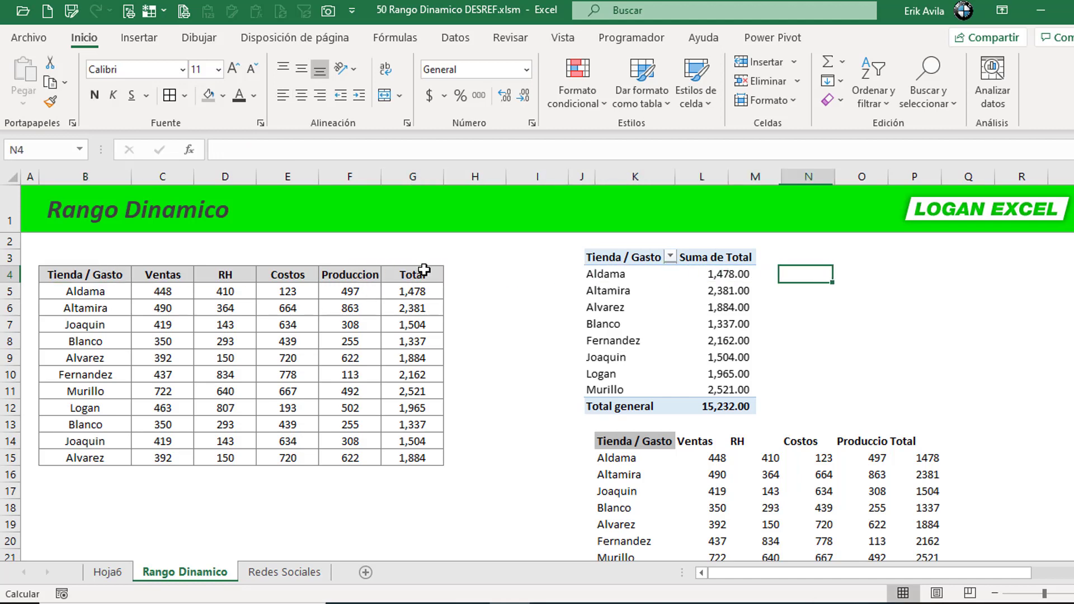
pyautogui.press('Right')
pyautogui.press('Right')
pyautogui.press('Right')
pyautogui.press('Right')
pyautogui.press('Right')
pyautogui.press('Right')
pyautogui.press('Right')
pyautogui.press('Left')
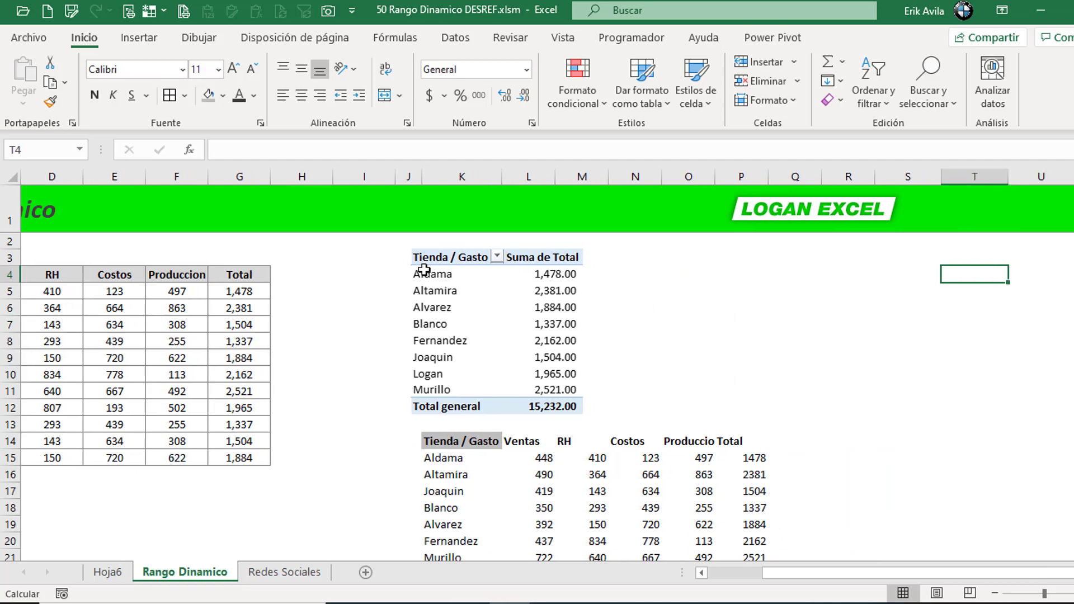
pyautogui.press('Left')
pyautogui.press('Left')
pyautogui.press('Left')
pyautogui.press('Left')
pyautogui.press('Left')
pyautogui.press('Left')
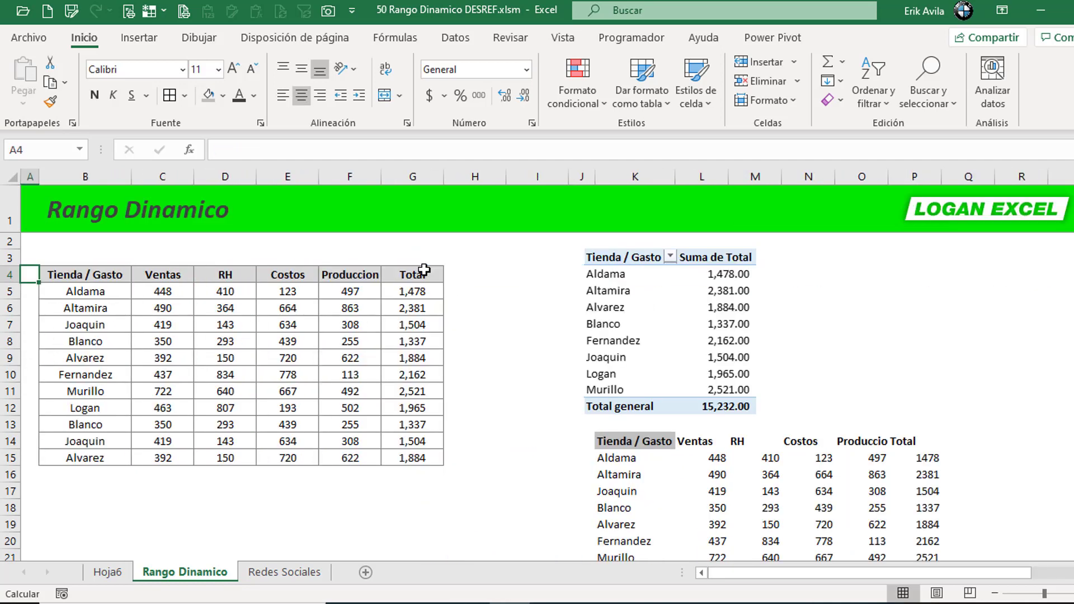
pyautogui.press('Right')
pyautogui.press('Right')
pyautogui.press('Right')
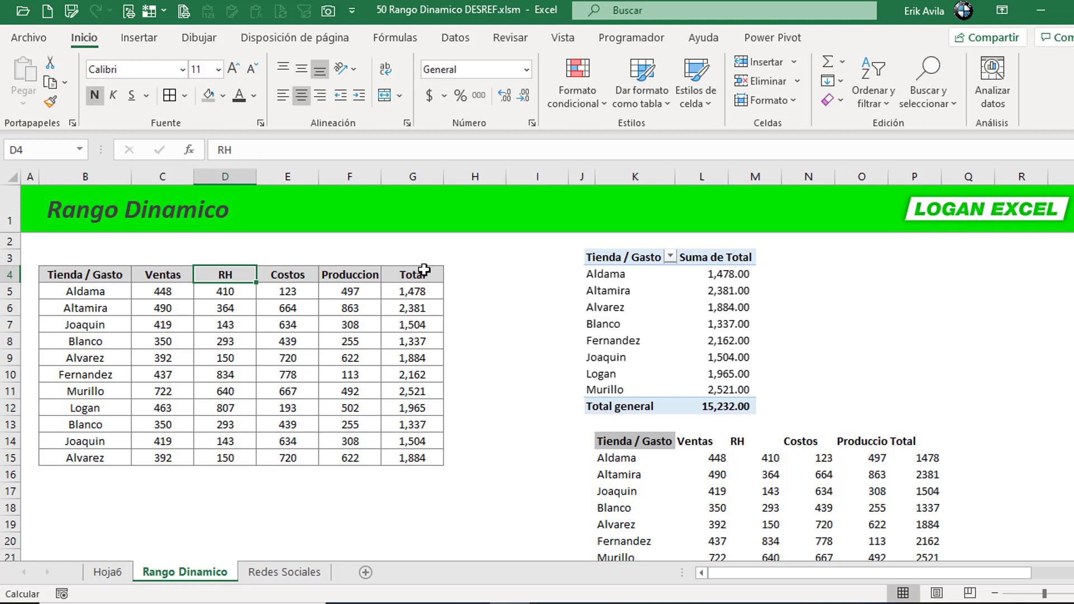
pyautogui.click(461, 287)
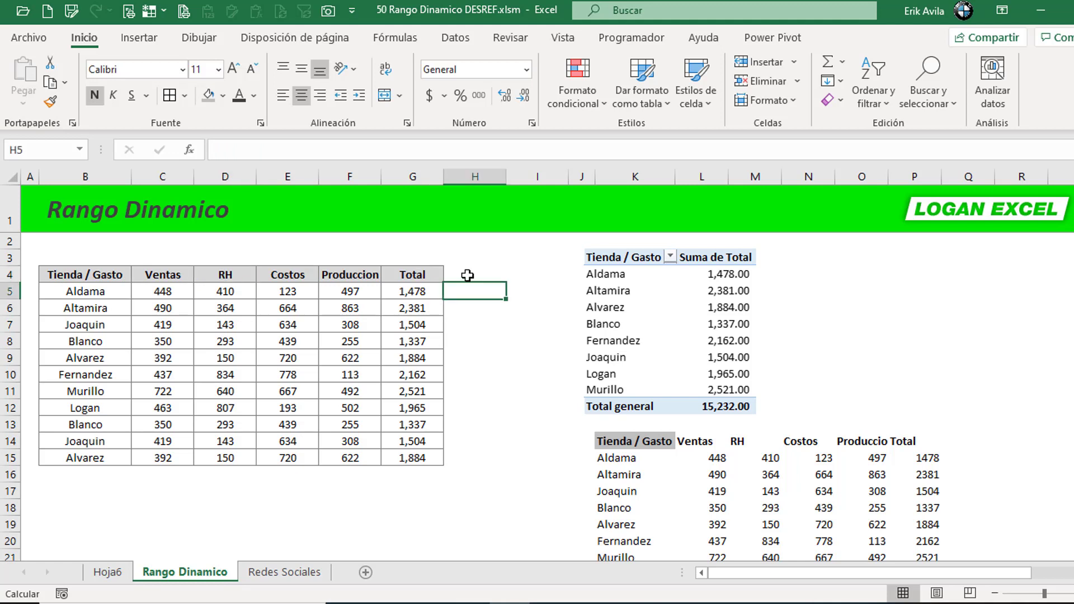
pyautogui.click(610, 450)
pyautogui.click(528, 460)
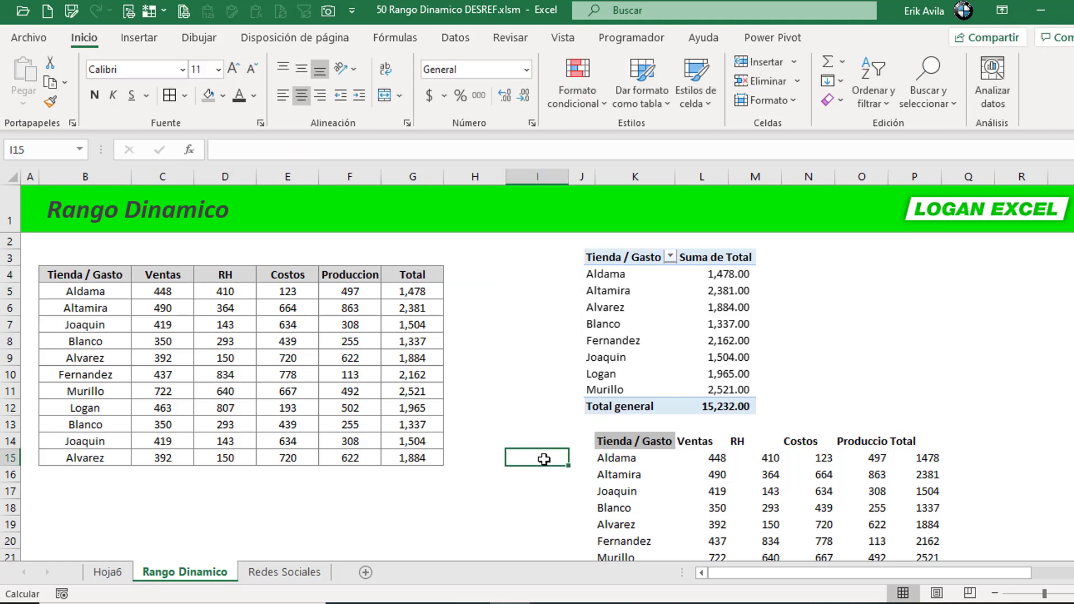
# - Insert a copy of the Produccion column before Total in the store table
pyautogui.click(461, 278)
pyautogui.moveTo(414, 276); pyautogui.dragTo(391, 462)
pyautogui.moveTo(350, 274); pyautogui.dragTo(336, 462)
pyautogui.hotkey('shift', 'Right')
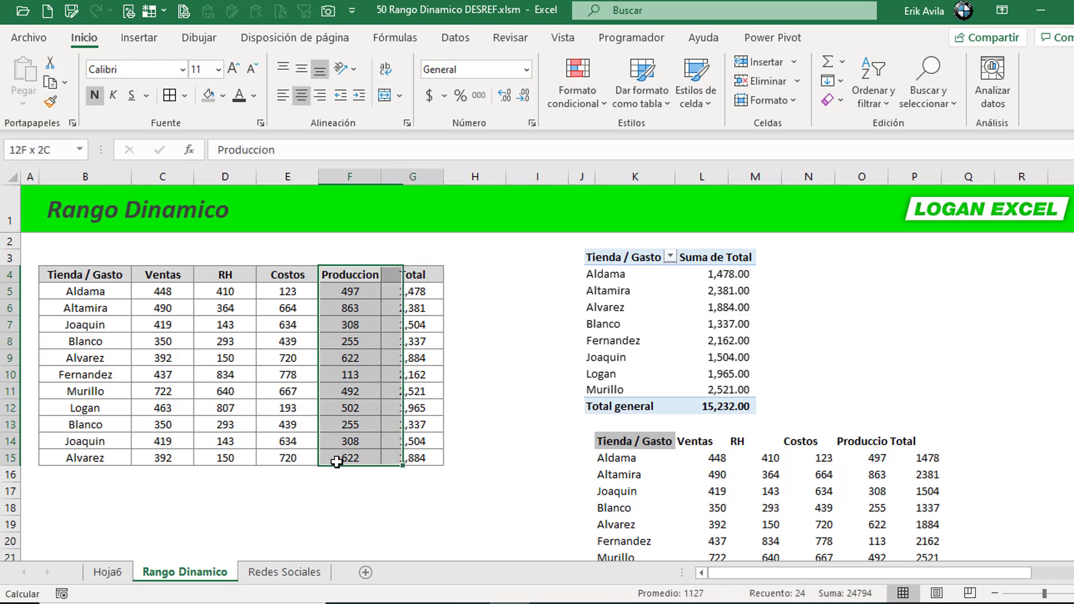
pyautogui.hotkey('ctrl', 'c')
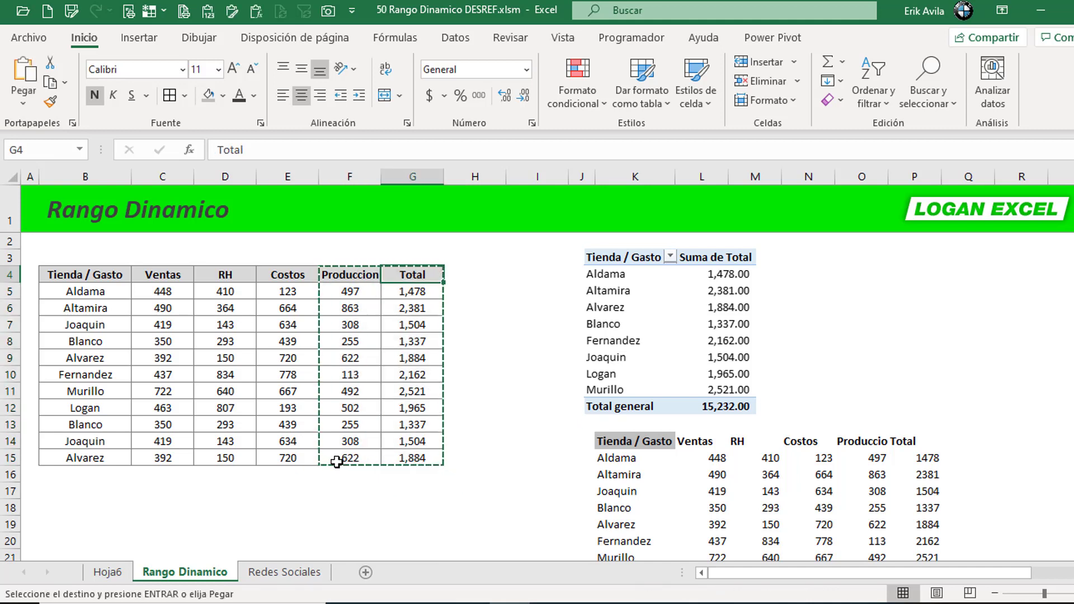
pyautogui.hotkey('ctrl', '+')
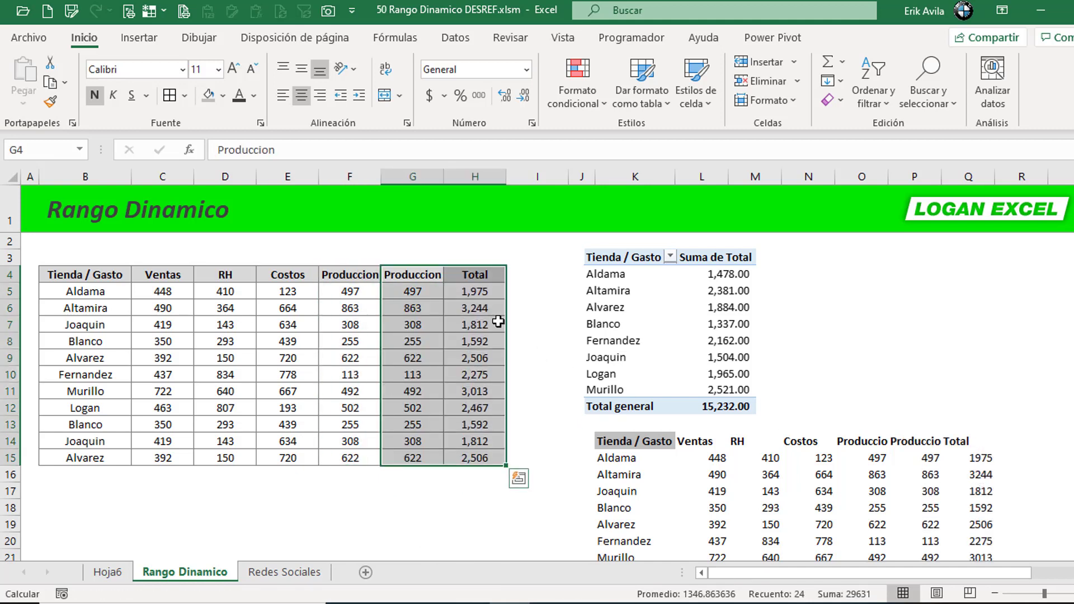
# - Name the new column header G4 'Mkt' and check the spilled copy's formula
pyautogui.click(417, 277)
pyautogui.write('Mkt')
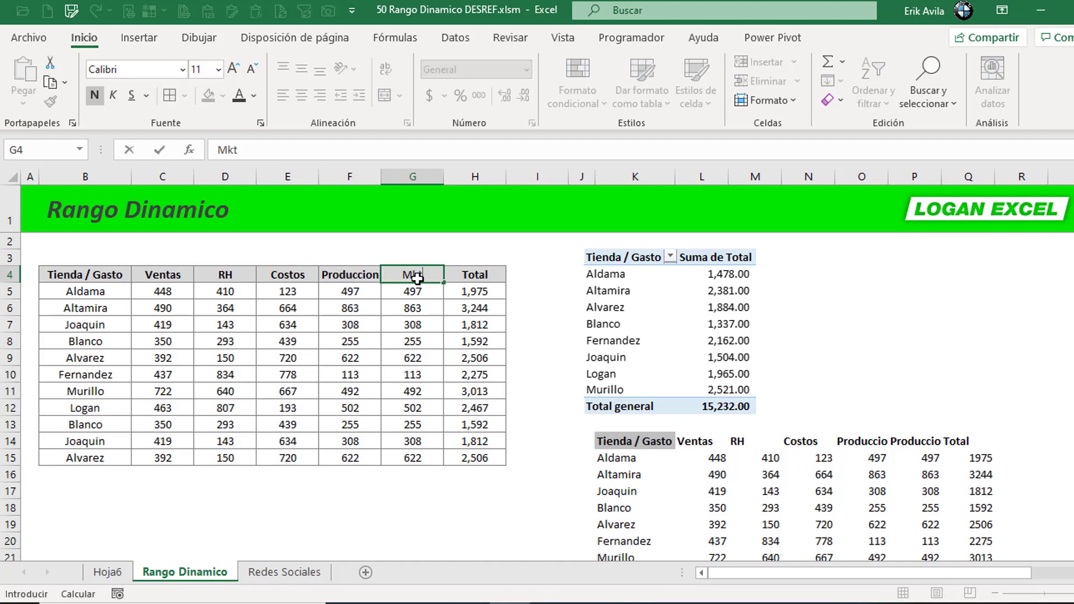
pyautogui.hotkey('ctrl', 'Return')
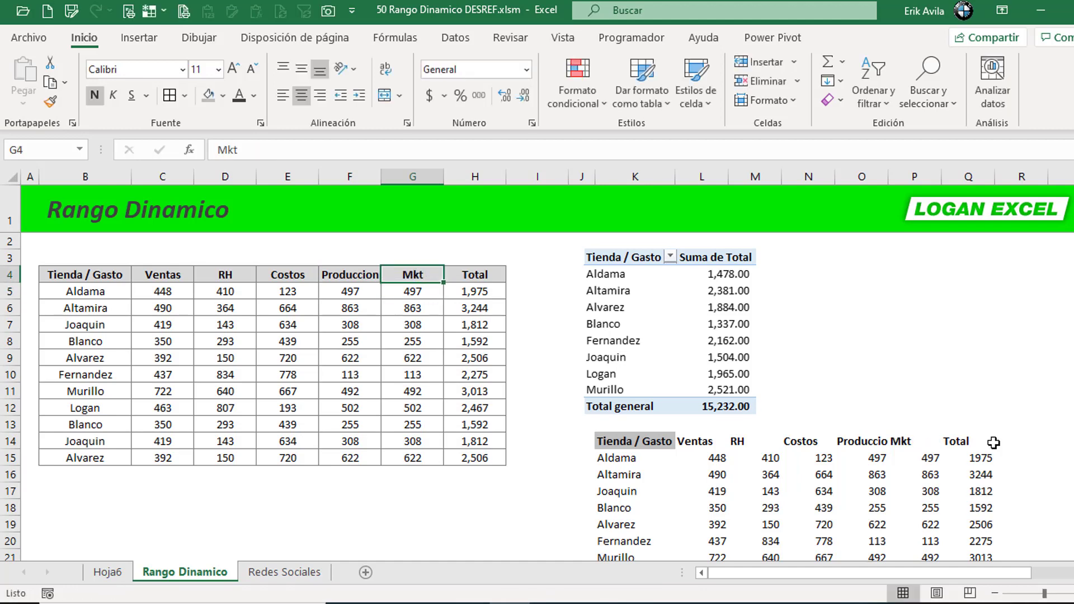
pyautogui.click(993, 443)
pyautogui.scroll(-1, 993, 443)
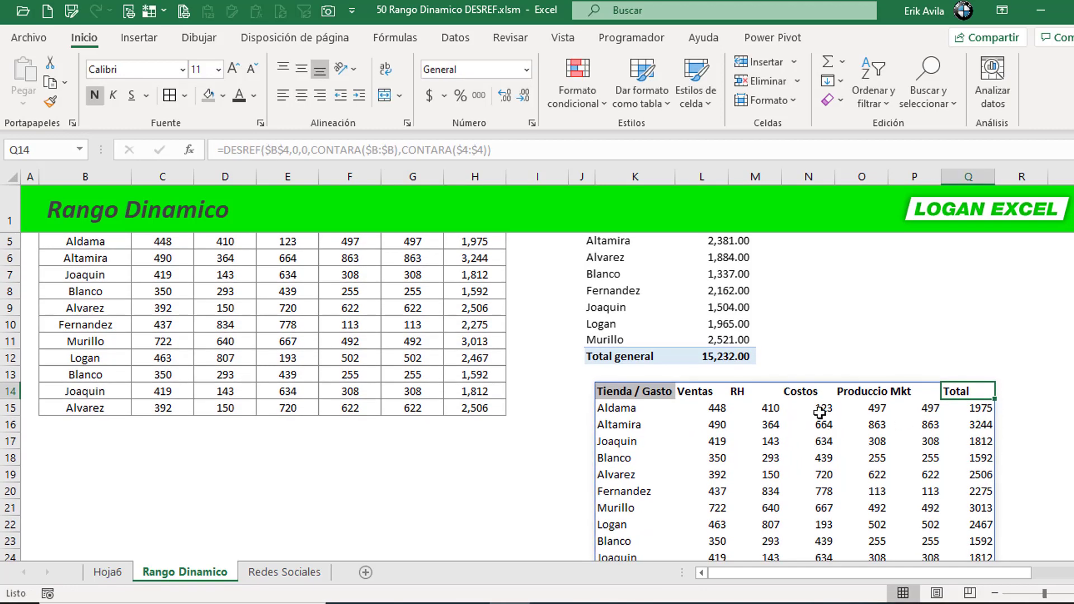
pyautogui.scroll(1, 683, 386)
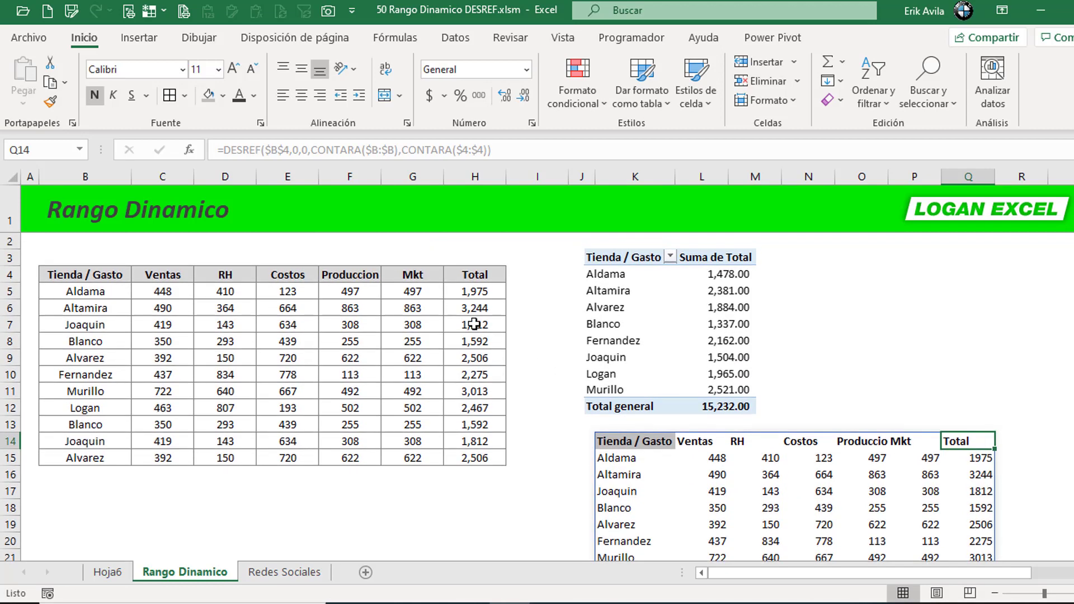
# - Insert a copy of the Mkt column before Total
pyautogui.click(419, 273)
pyautogui.moveTo(417, 325); pyautogui.dragTo(452, 458)
pyautogui.hotkey('ctrl', 'c')
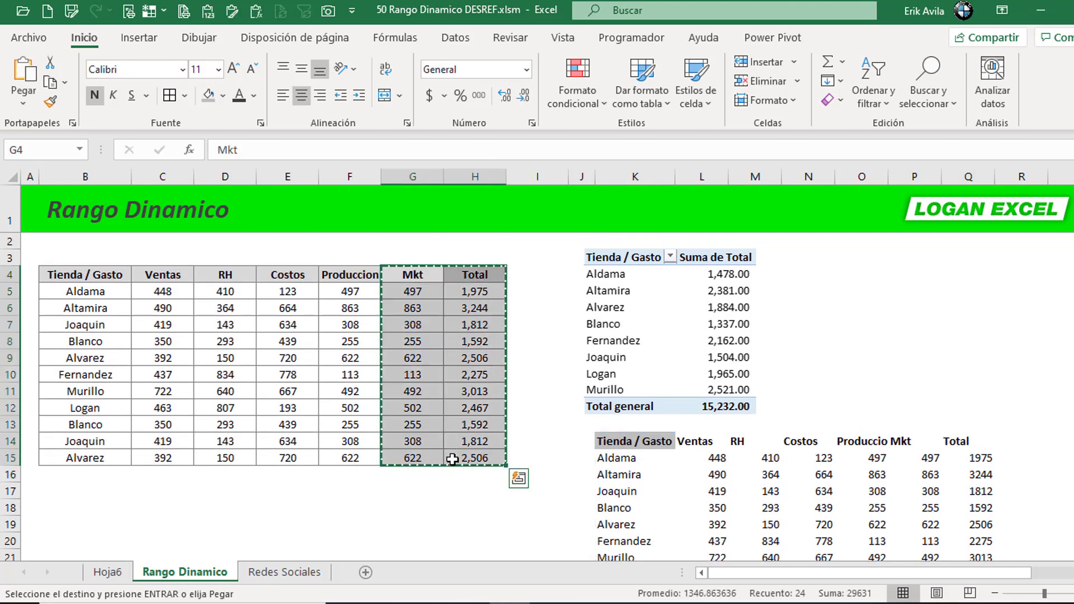
pyautogui.press('Right')
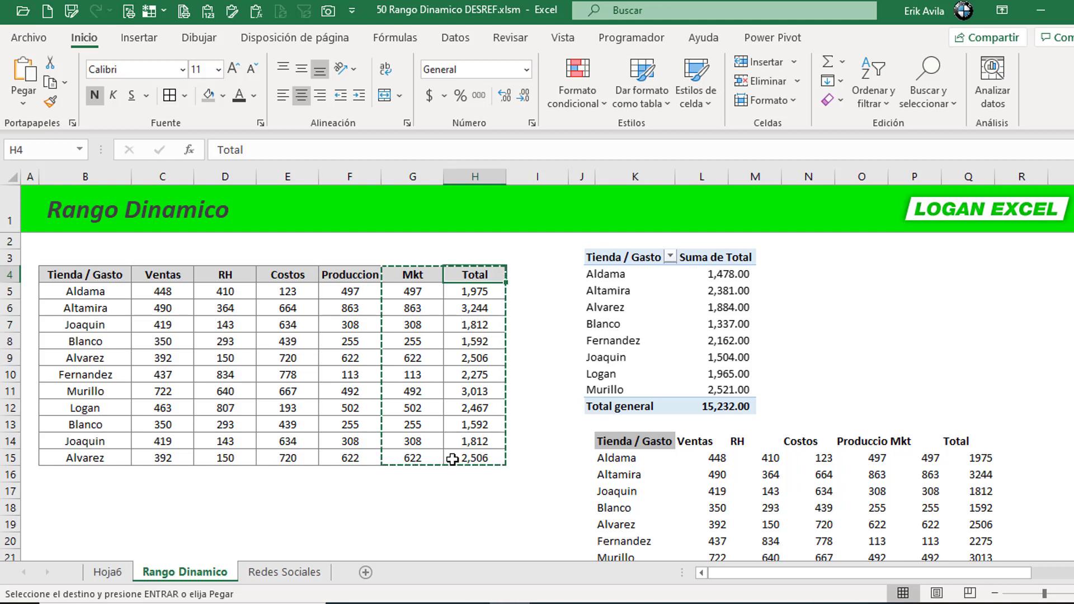
pyautogui.press('Return')
# - Name the new column header H4 'operación'
pyautogui.press('Up')
pyautogui.press('Down')
pyautogui.press('Down')
pyautogui.press('Up')
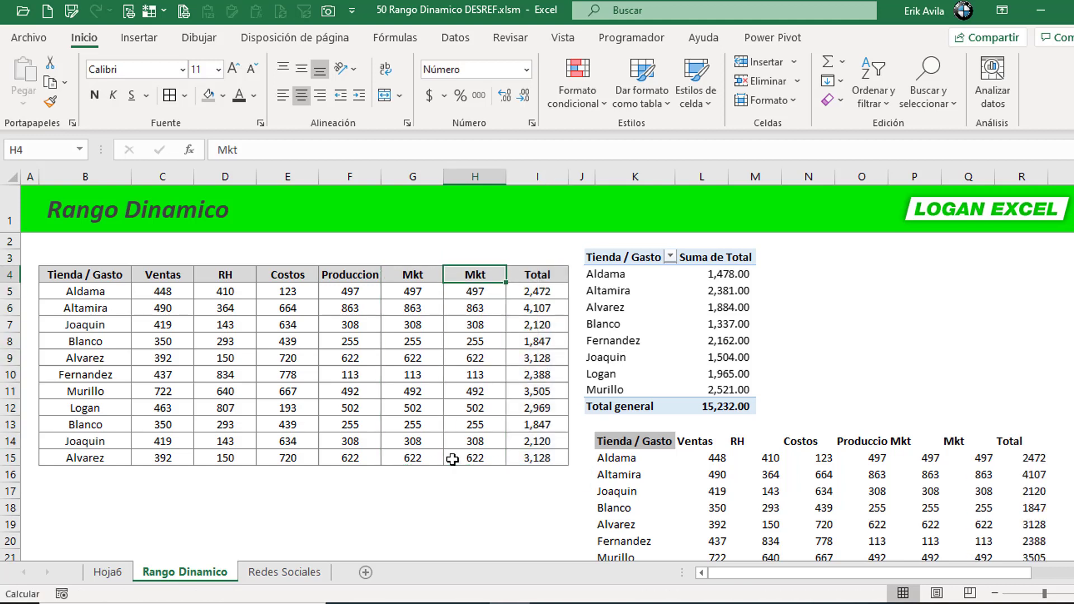
pyautogui.write('o')
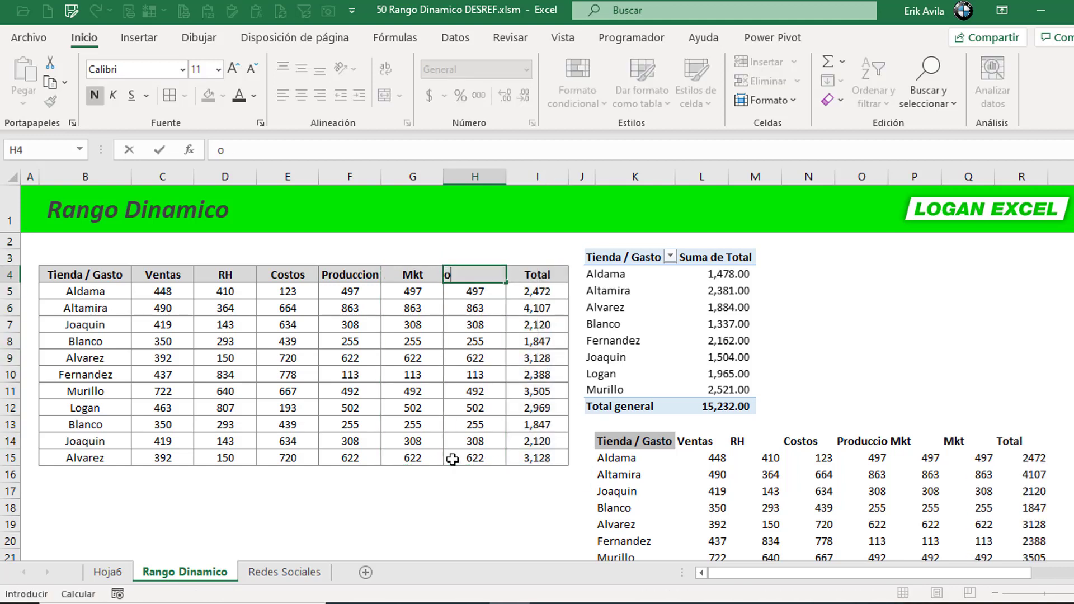
pyautogui.write('PERACION')
pyautogui.press('Return')
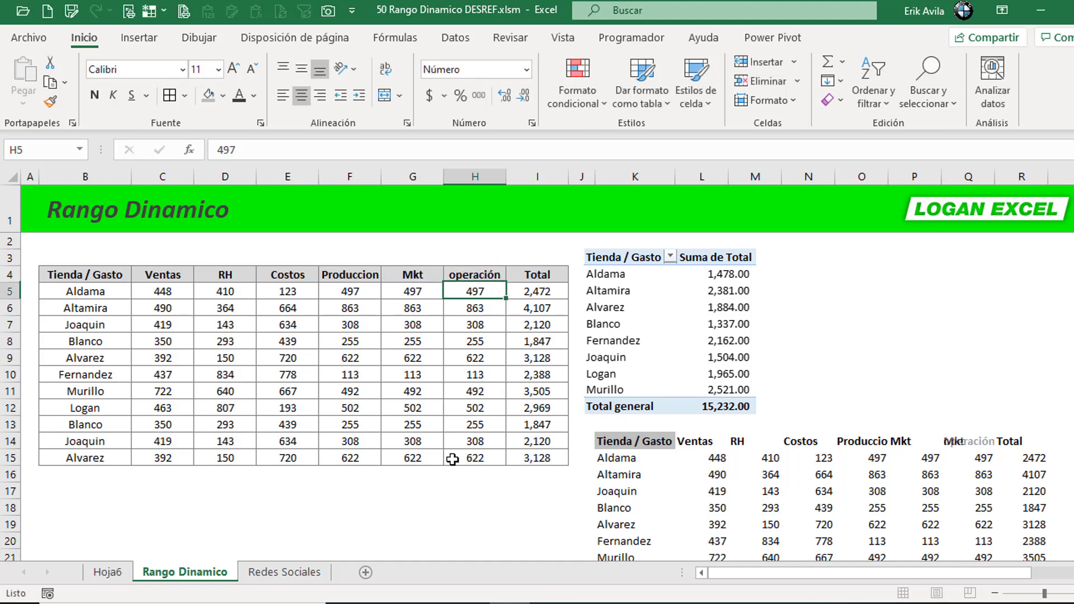
pyautogui.press('Up')
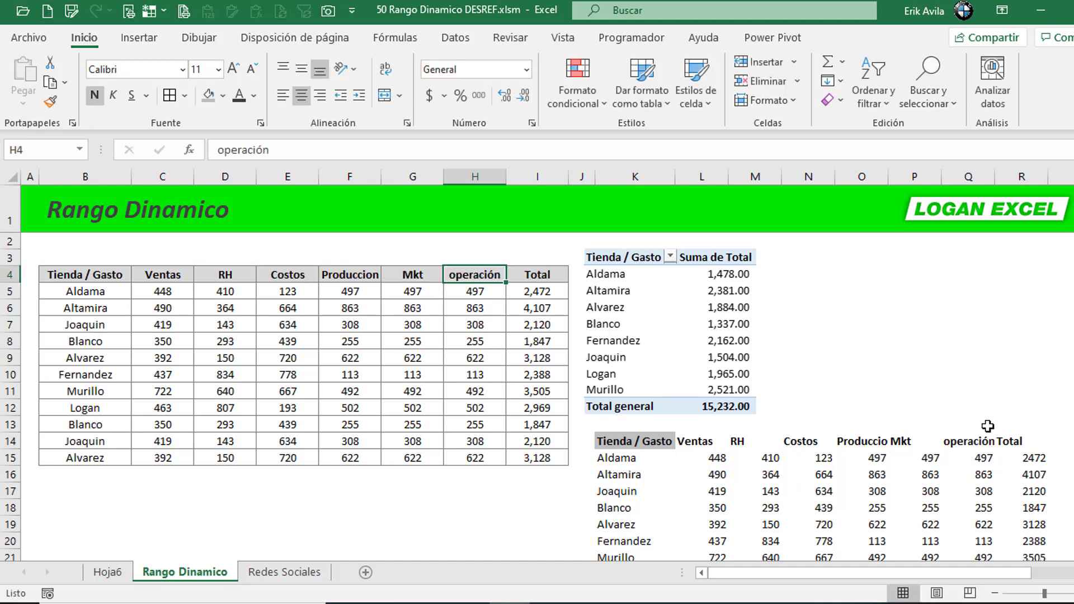
# - Inspect the linked Hoja6 picture and the Mkt cell G10 in the store table
pyautogui.scroll(-1, 1032, 476)
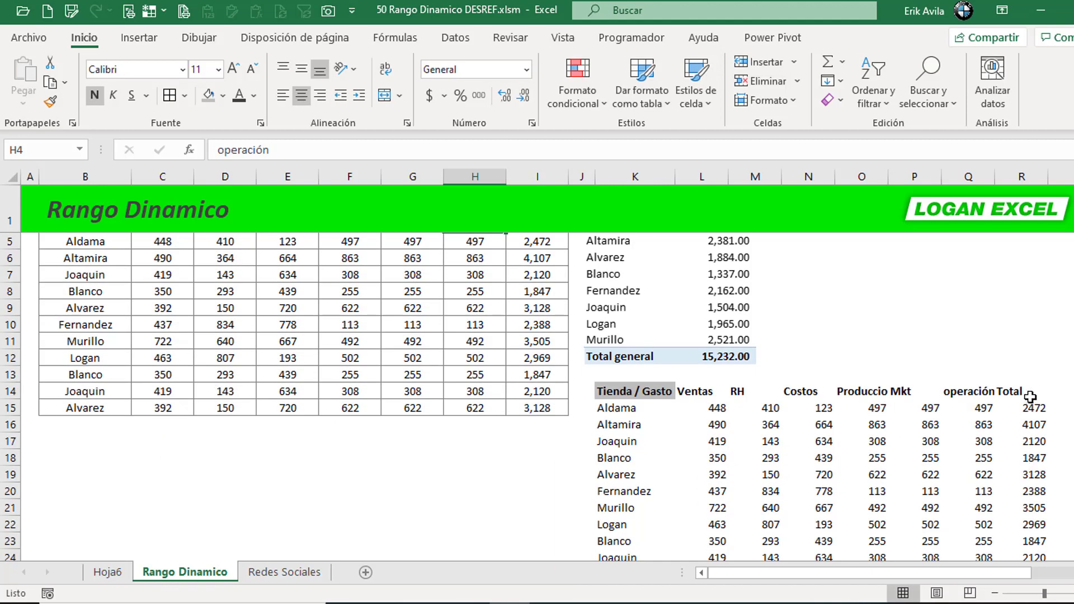
pyautogui.click(674, 417)
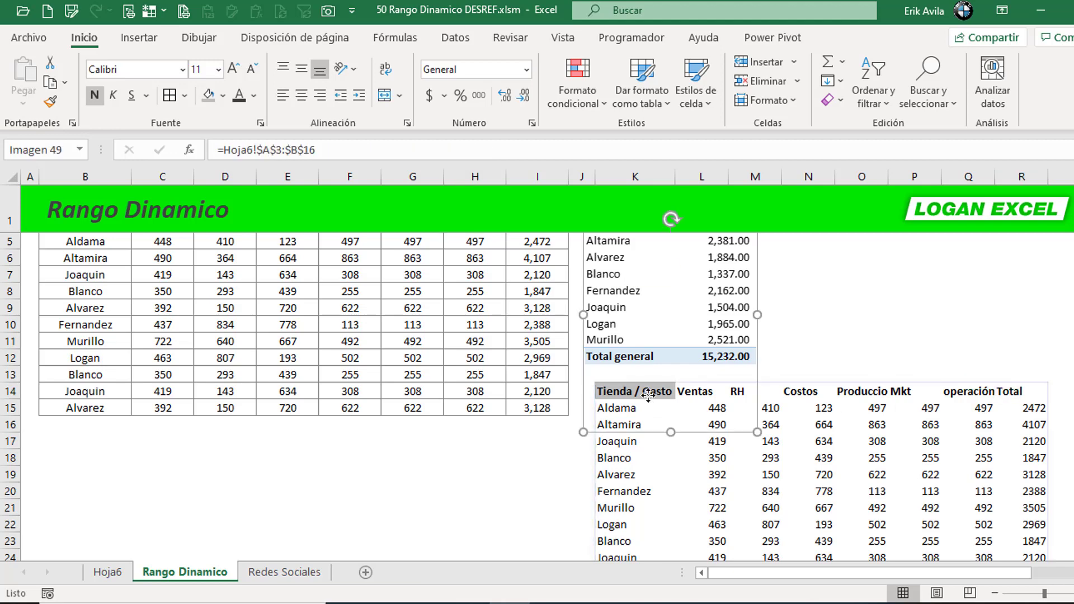
pyautogui.click(1039, 322)
pyautogui.scroll(1, 587, 473)
pyautogui.click(428, 371)
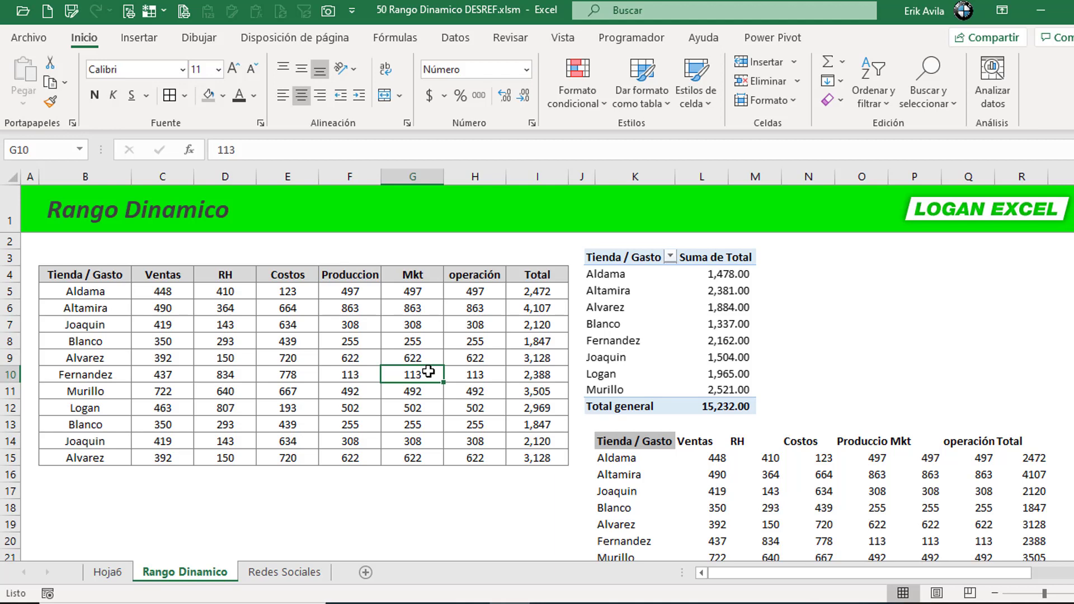
# - Check the Total column I, empty row 16 below the table, and operación cell H5
pyautogui.click(537, 177)
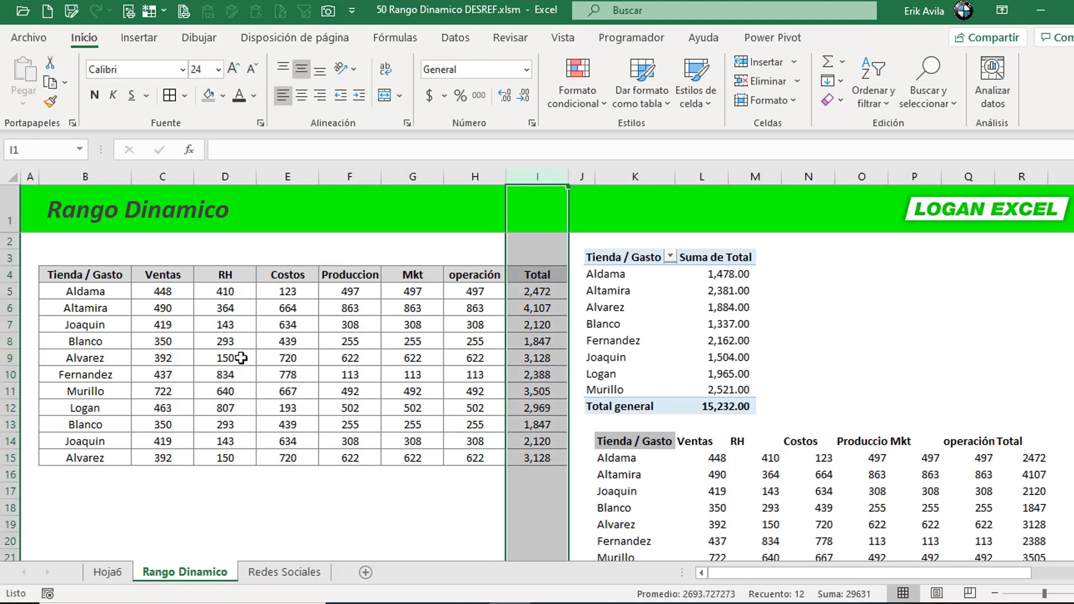
pyautogui.scroll(-2, 224, 335)
pyautogui.scroll(2, 207, 365)
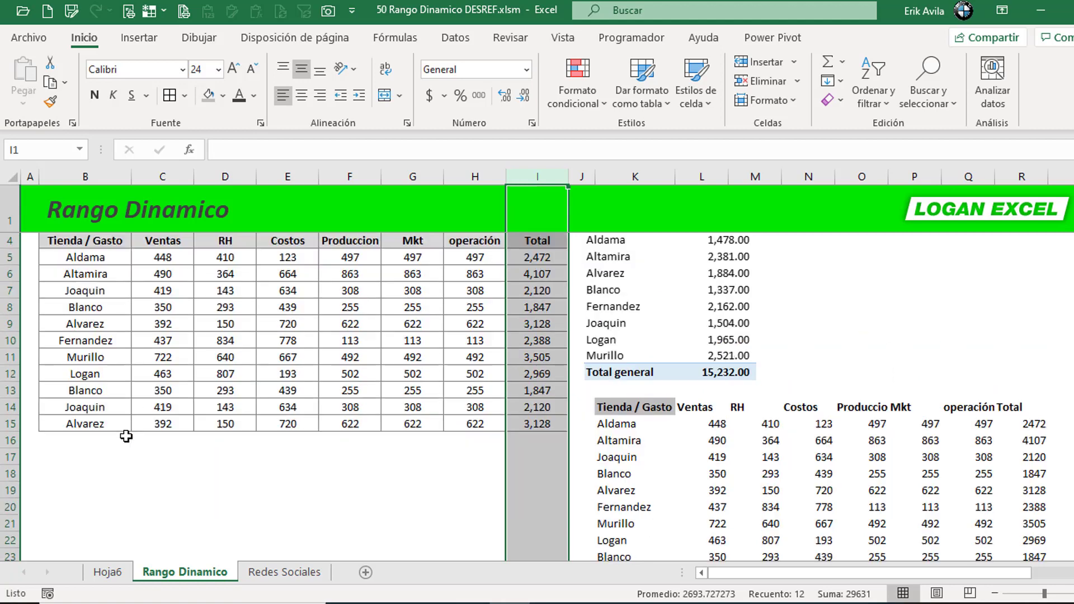
pyautogui.scroll(-3, 168, 392)
pyautogui.click(84, 358)
pyautogui.click(12, 326)
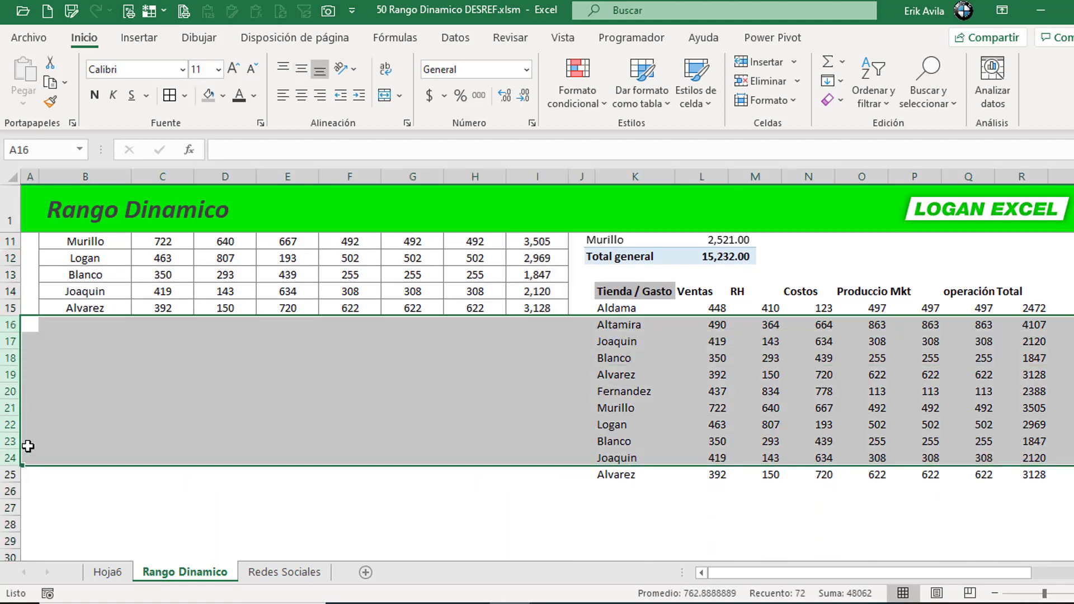
pyautogui.click(162, 358)
pyautogui.scroll(3, 291, 386)
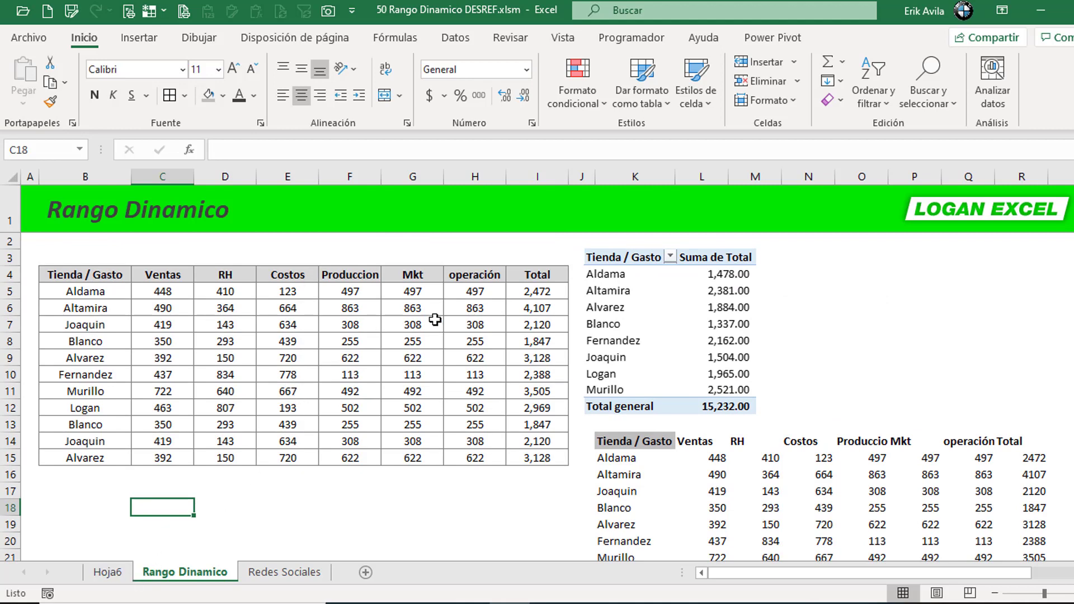
pyautogui.click(474, 291)
# - Glance at the Hoja6 pivot, then return to Rango Dinamico and move to DESREF cell K14
pyautogui.click(107, 573)
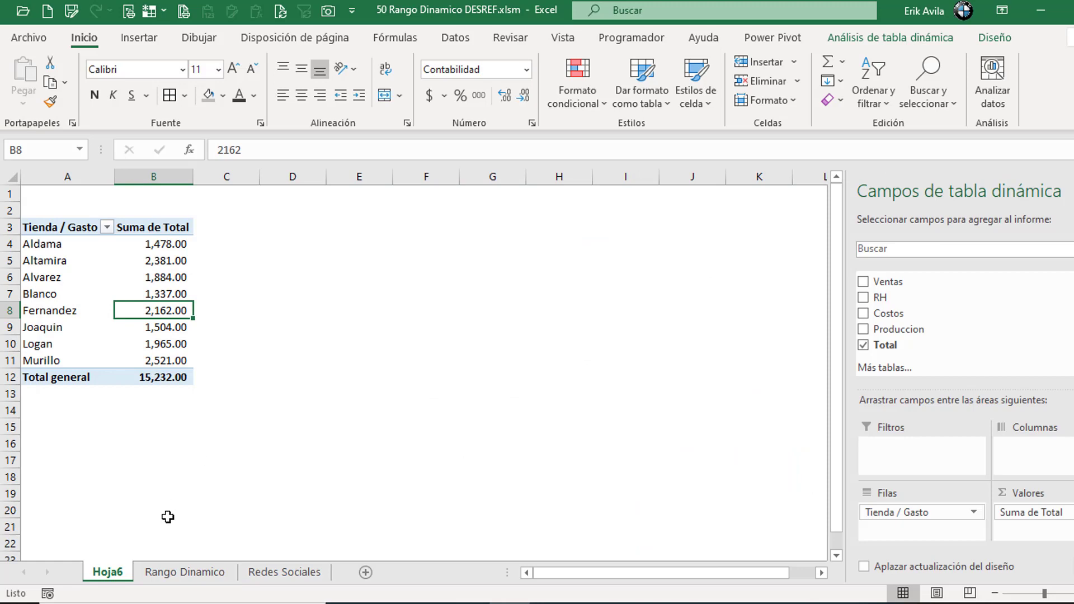
pyautogui.click(149, 572)
pyautogui.click(108, 572)
pyautogui.click(156, 260)
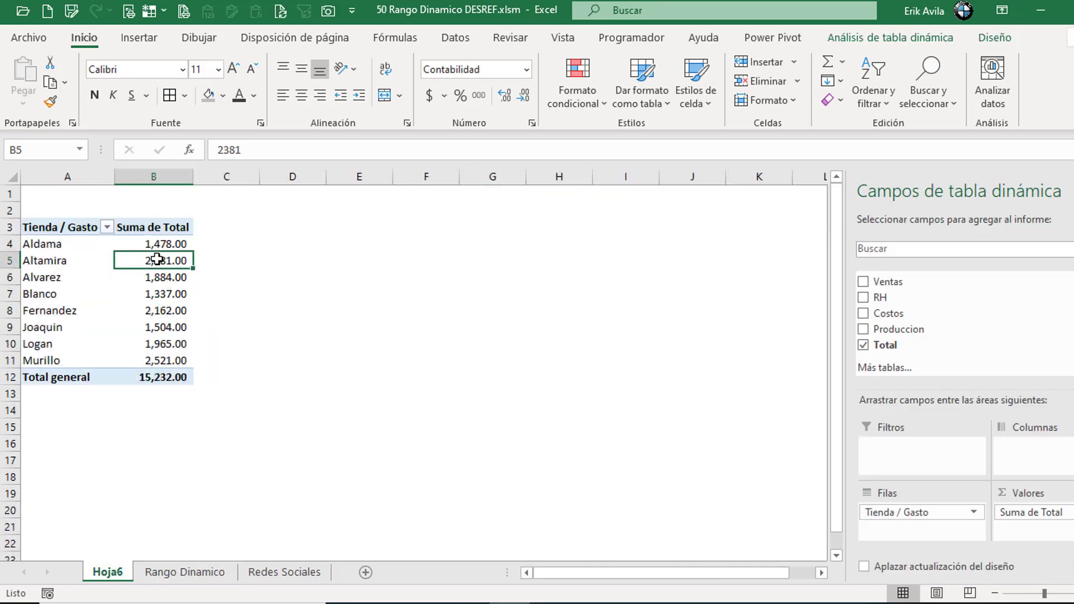
pyautogui.click(179, 573)
pyautogui.press('Down')
pyautogui.press('Down')
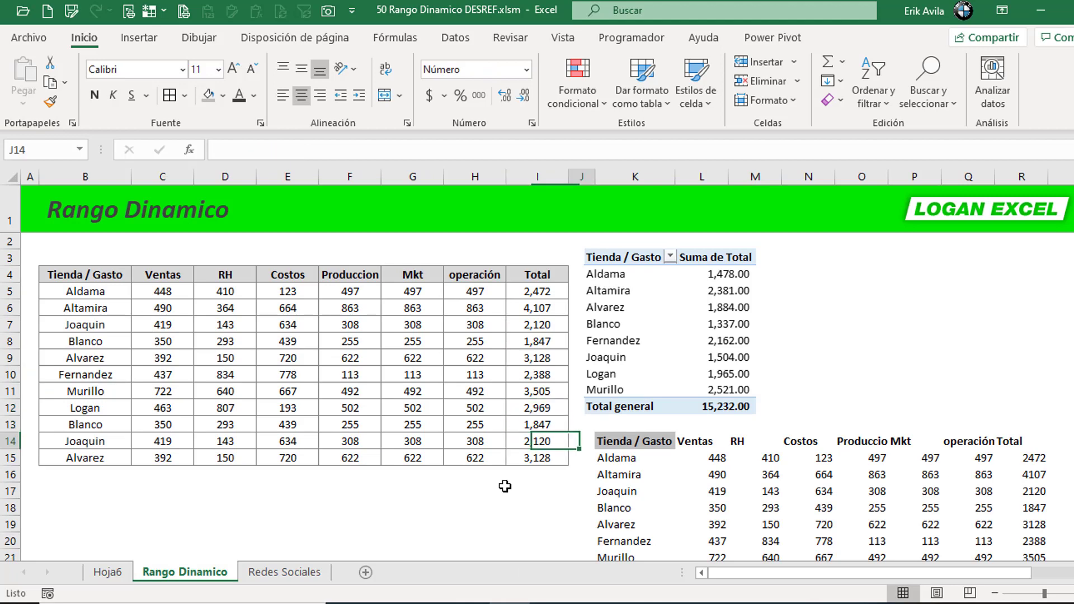
pyautogui.press('Right')
pyautogui.press('Right')
pyautogui.scroll(-3, 476, 488)
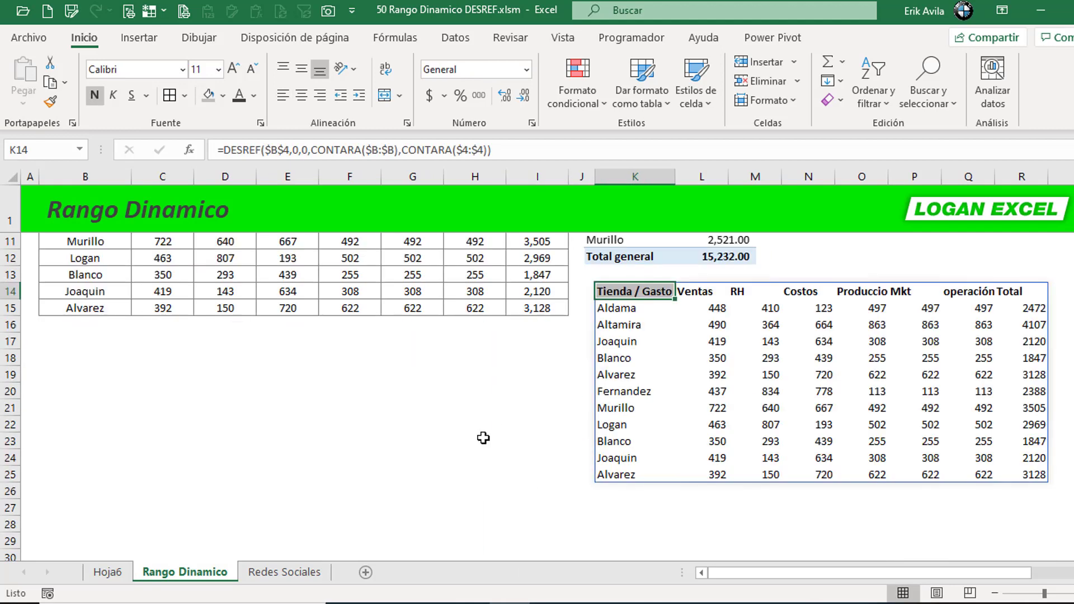
pyautogui.scroll(3, 506, 323)
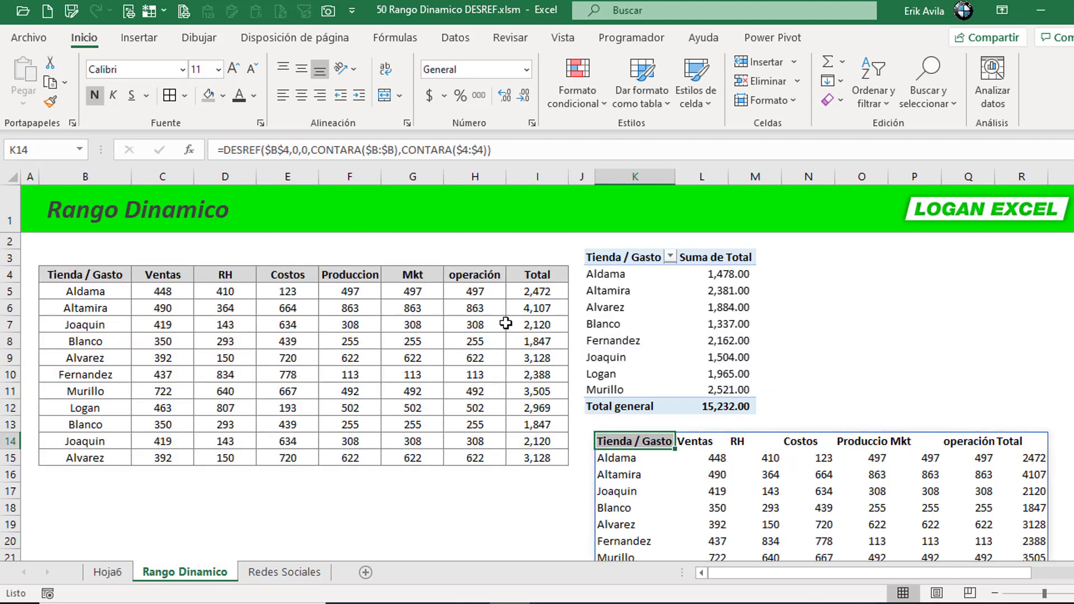
# - Copy the full DESREF formula text from K14's formula bar without changing the cell
pyautogui.click(492, 150)
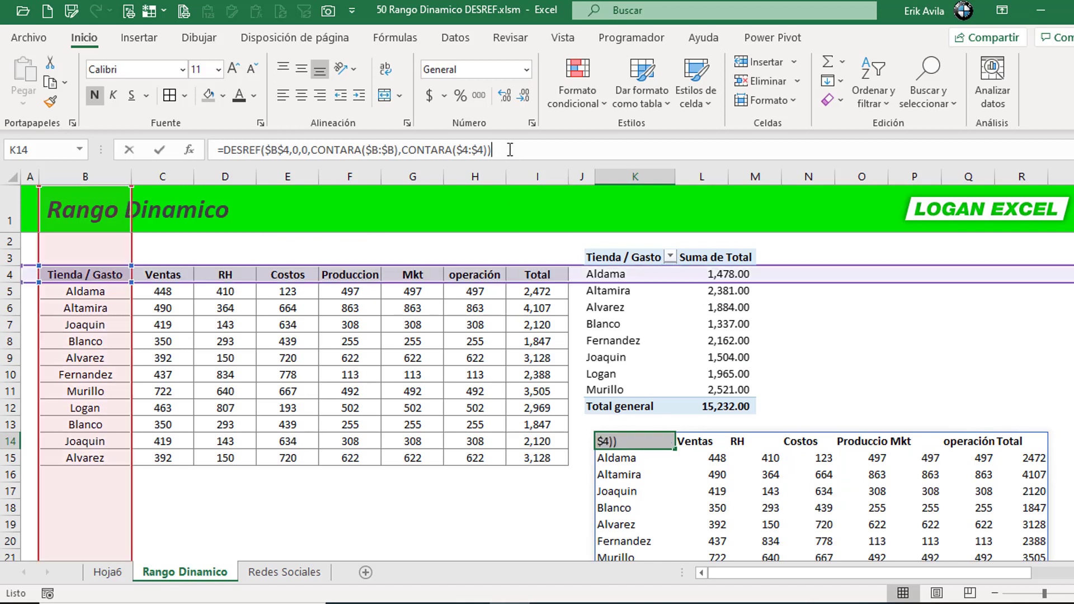
pyautogui.moveTo(492, 150); pyautogui.dragTo(188, 150)
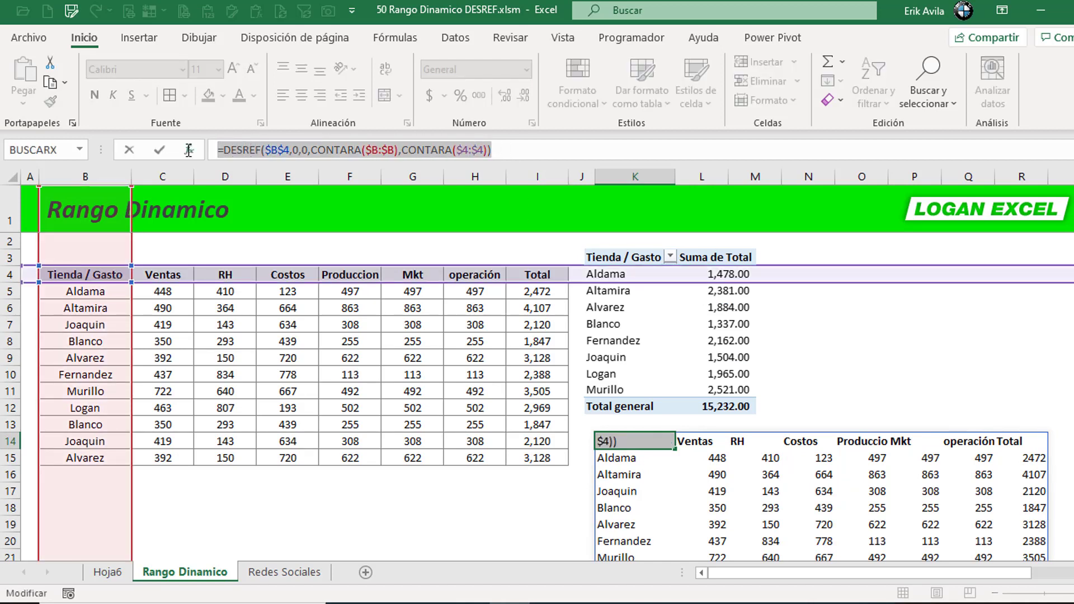
pyautogui.hotkey('ctrl', 'c')
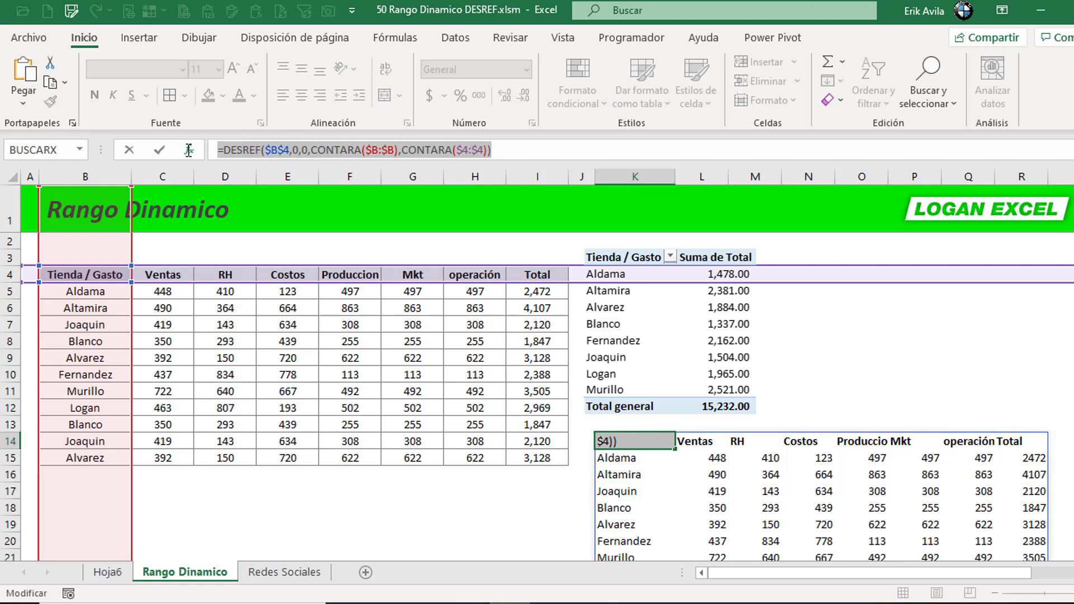
pyautogui.press('Escape')
pyautogui.click(457, 323)
pyautogui.click(484, 256)
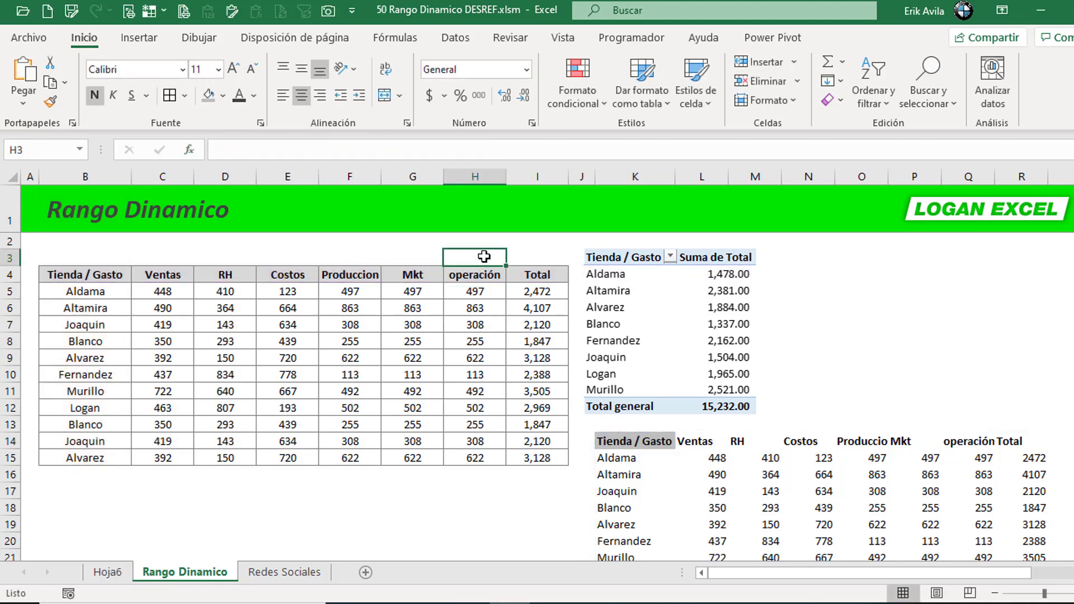
# - Create the name RangoDinamico referring to =DESREF($B$4,0,0,CONTARA($B:$B),CONTARA($4:$4))
pyautogui.click(394, 38)
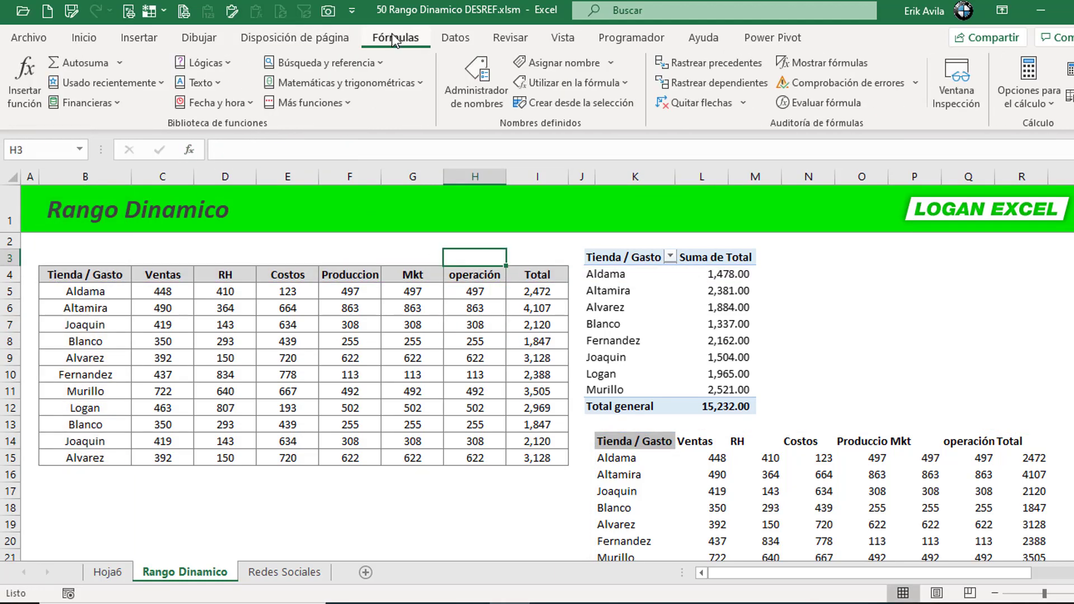
pyautogui.click(462, 86)
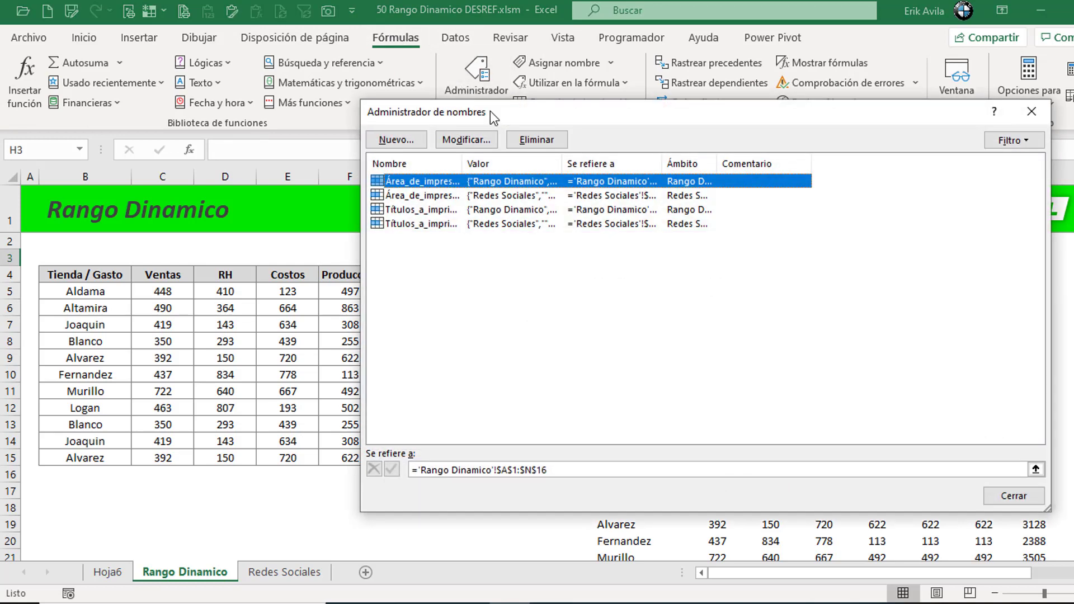
pyautogui.moveTo(490, 111); pyautogui.dragTo(411, 113)
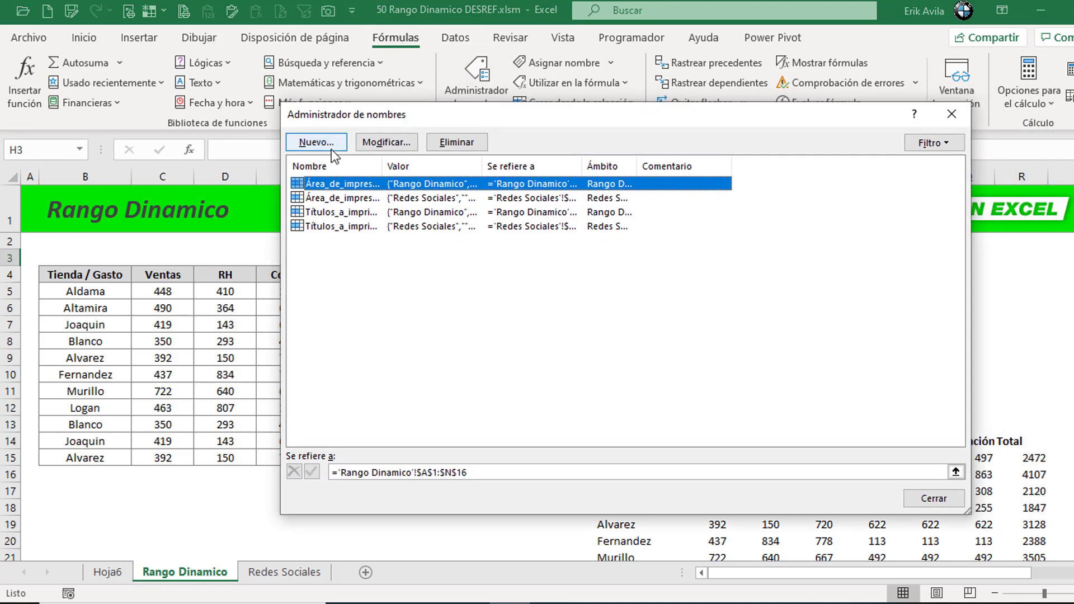
pyautogui.click(316, 142)
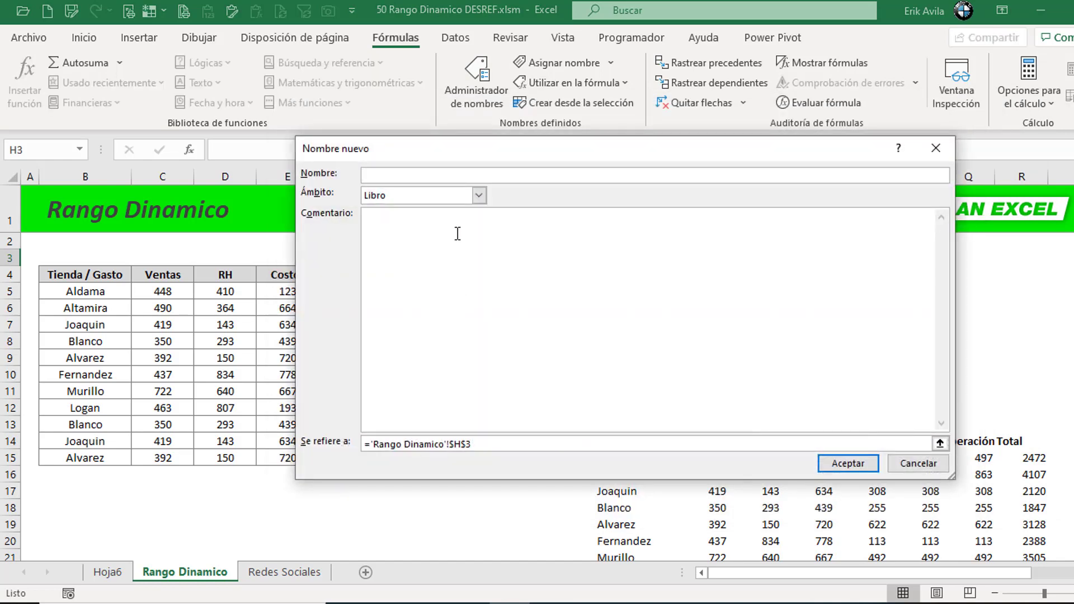
pyautogui.moveTo(448, 146); pyautogui.dragTo(406, 138)
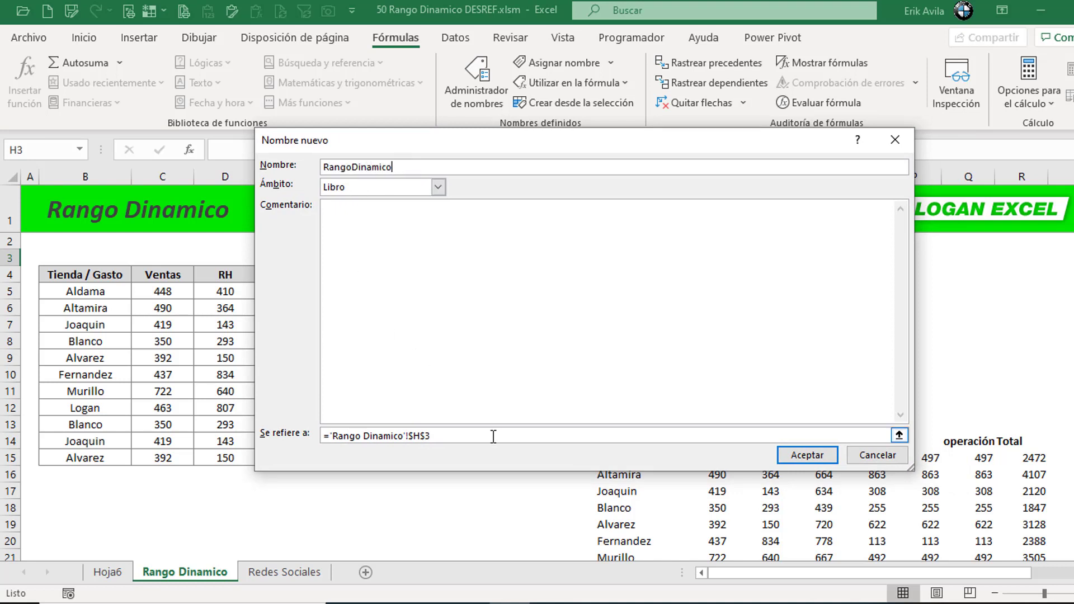
pyautogui.moveTo(496, 436); pyautogui.dragTo(322, 436)
pyautogui.press('Delete')
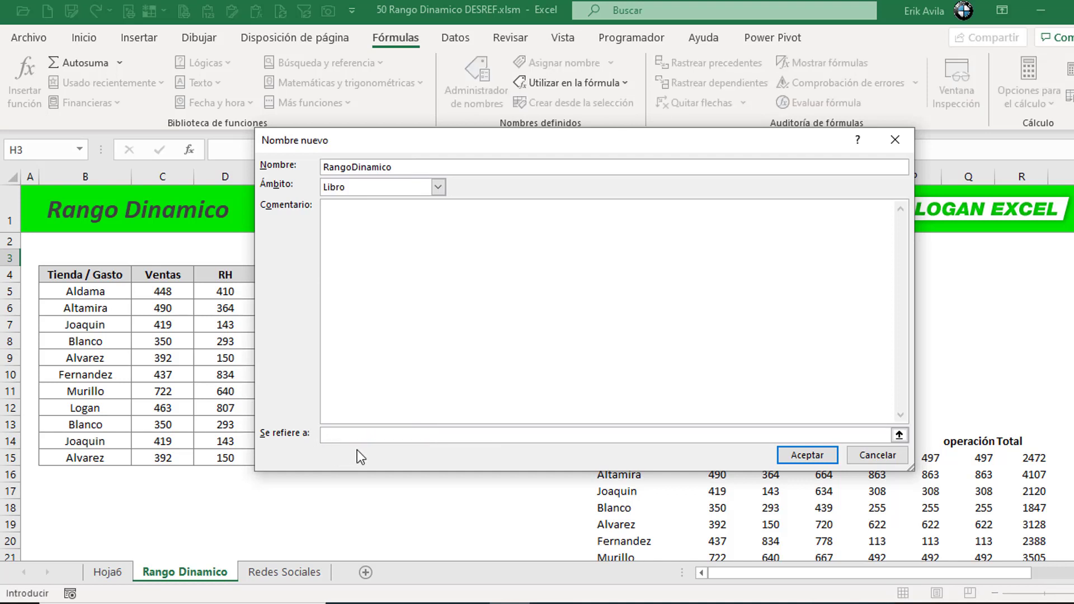
pyautogui.write('=DESREF($B$4,0,0,CONTARA($B:$B),CONTARA($4:$4))')
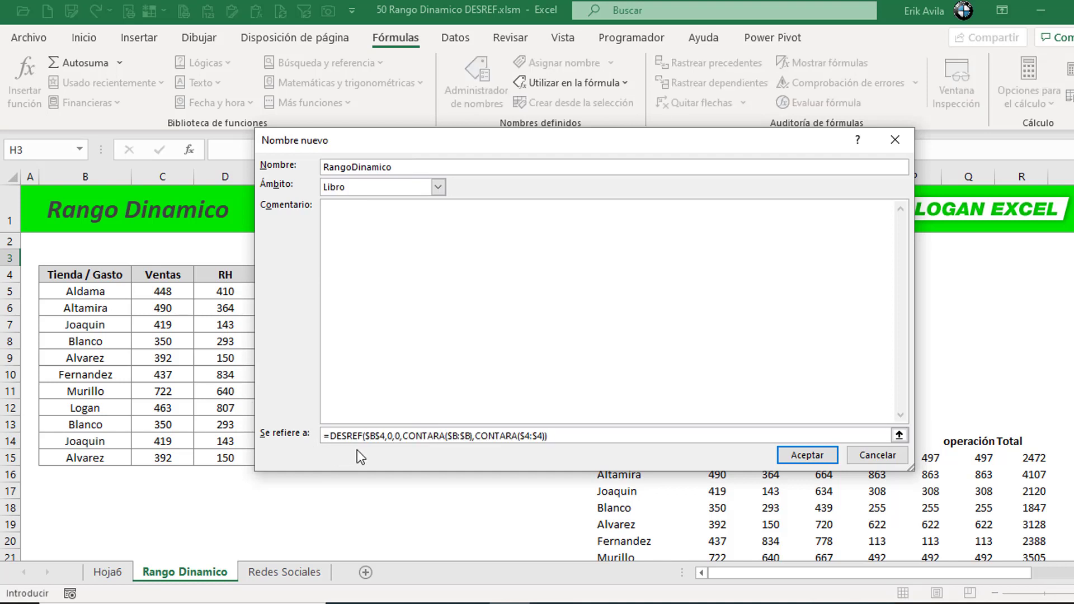
pyautogui.click(797, 455)
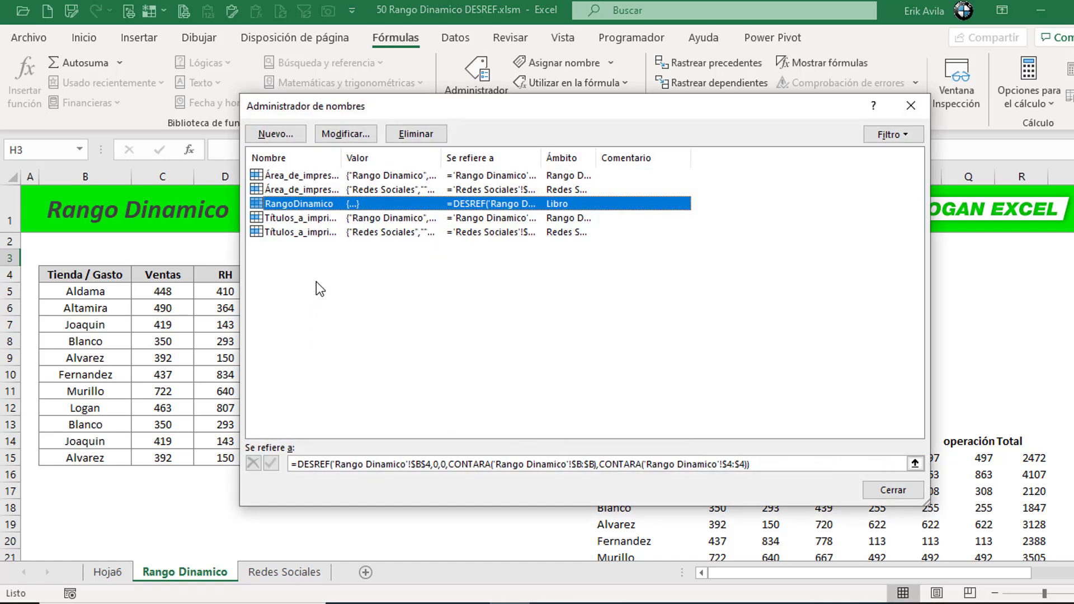
pyautogui.click(802, 461)
pyautogui.moveTo(579, 112)
pyautogui.mouseDown()
pyautogui.moveTo(804, 105)
pyautogui.moveTo(485, 363)
pyautogui.moveTo(614, 99)
pyautogui.mouseUp()
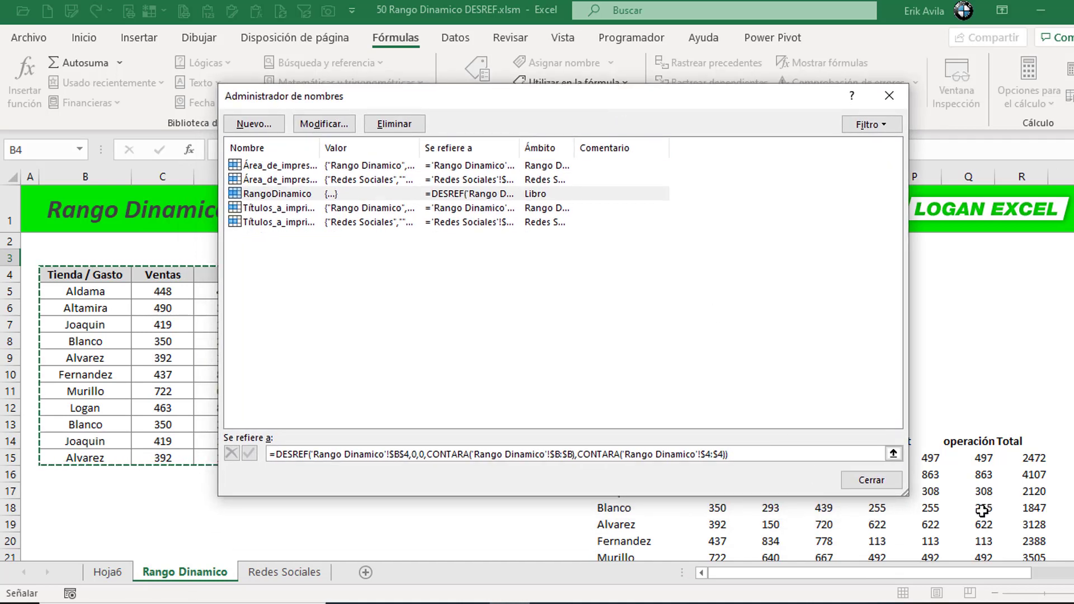
pyautogui.click(869, 487)
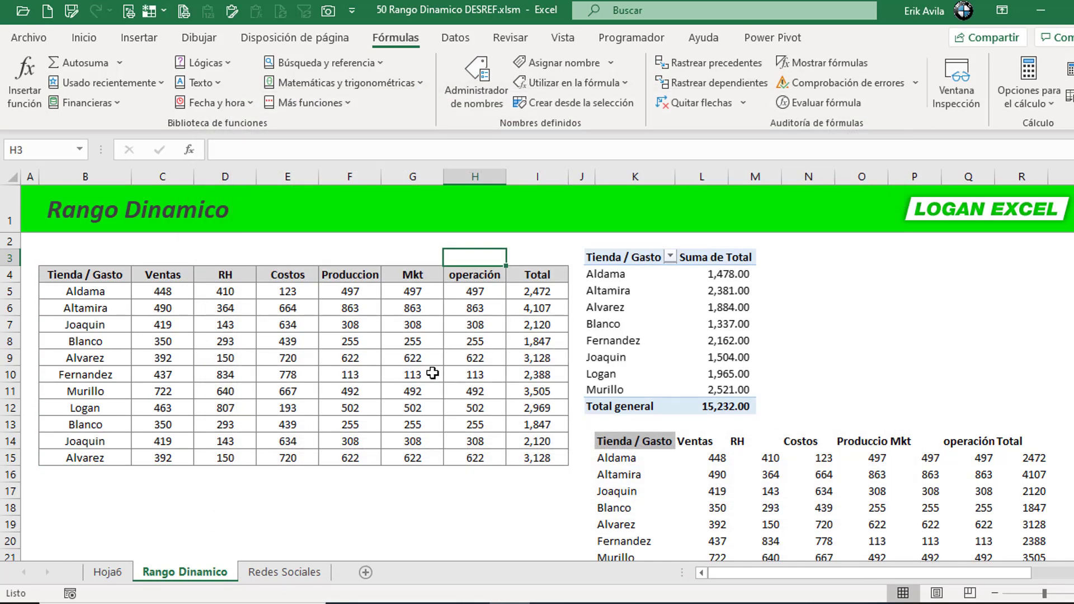
# - Review RangoDinamico's DESREF formula in the Name Manager, then go back to the Hoja6 pivot sheet
pyautogui.click(460, 93)
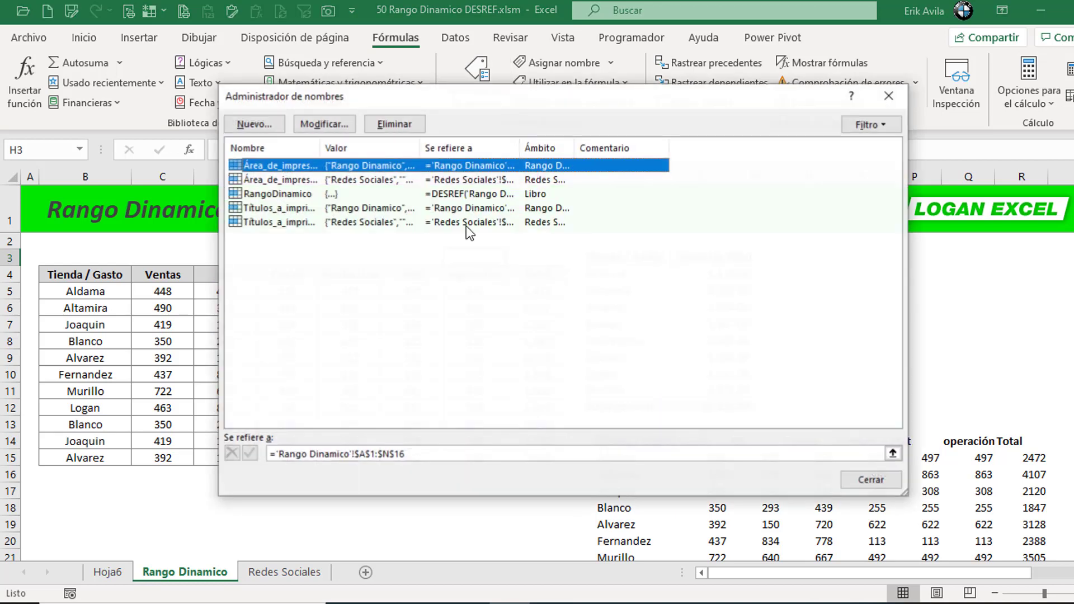
pyautogui.click(283, 196)
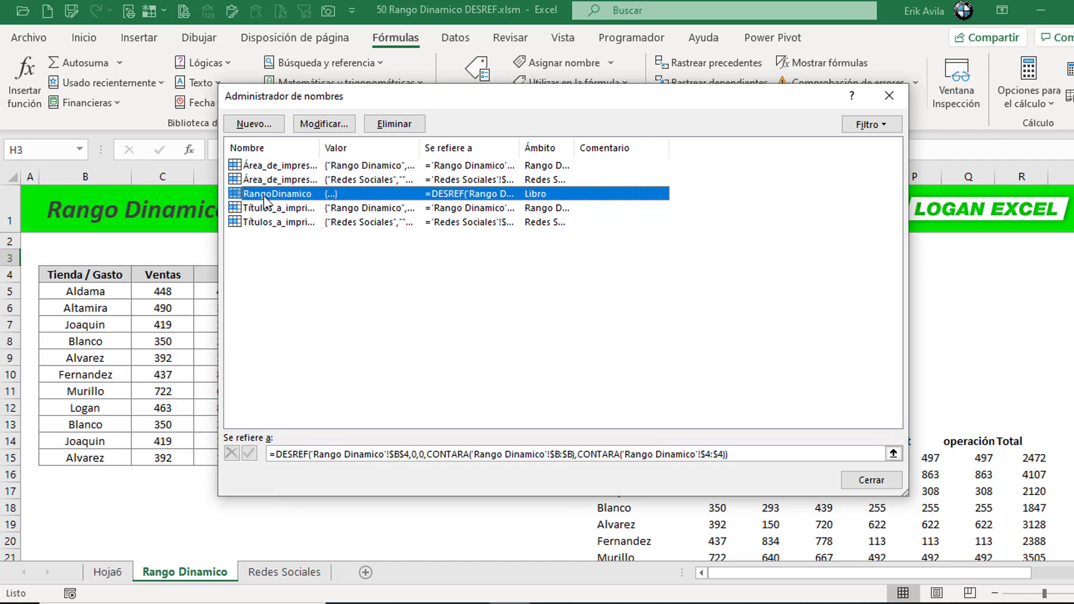
pyautogui.click(896, 96)
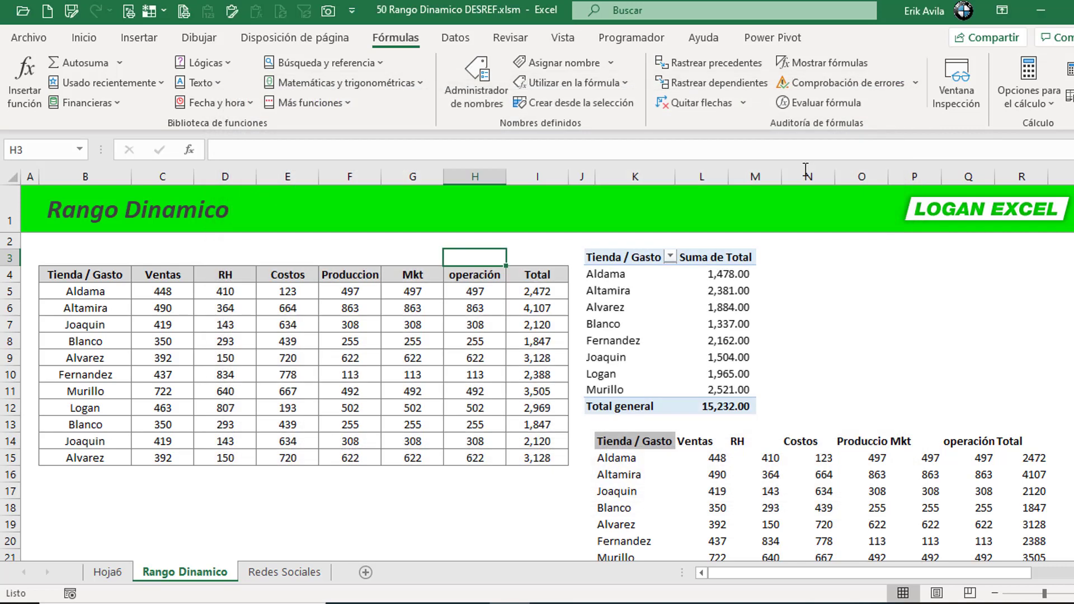
pyautogui.click(420, 424)
pyautogui.click(241, 376)
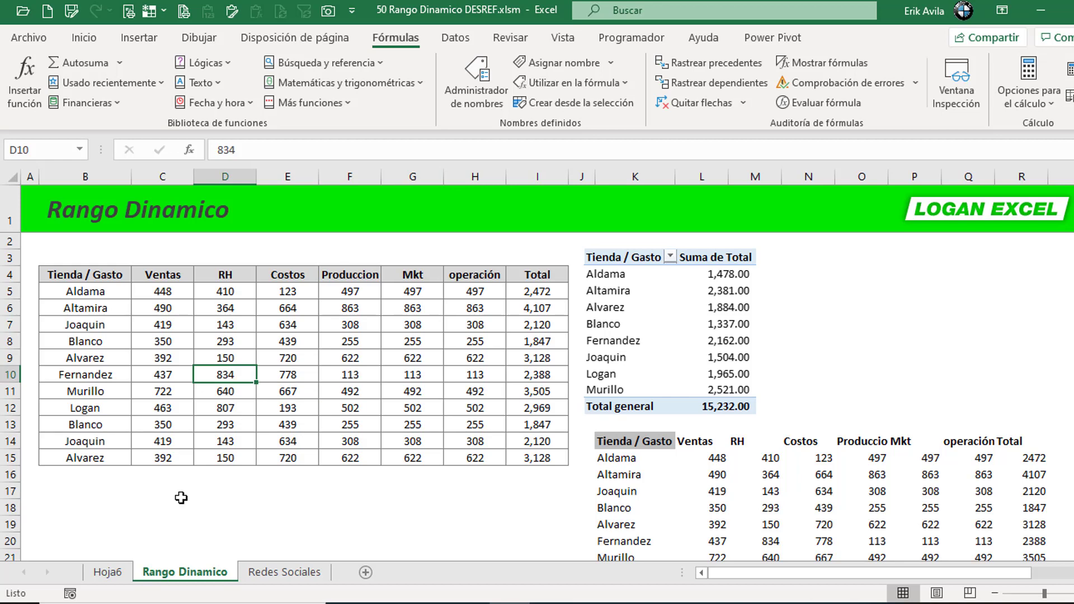
pyautogui.click(108, 573)
# - Change the Hoja6 pivot's source data to RangoDinamico, bringing its total to 29,631.00
pyautogui.click(175, 327)
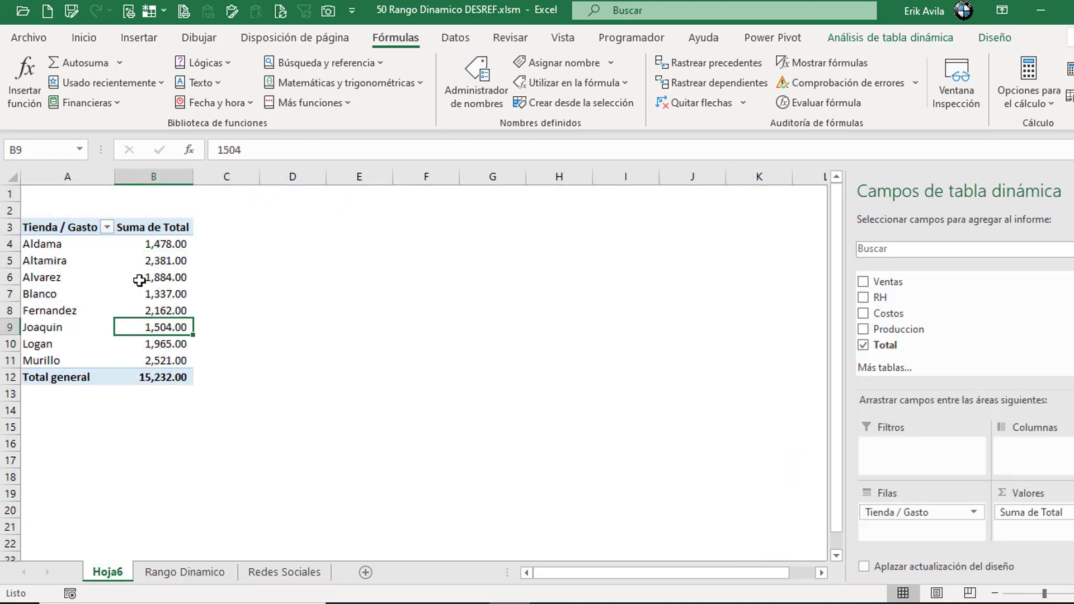
pyautogui.click(139, 278)
pyautogui.click(890, 38)
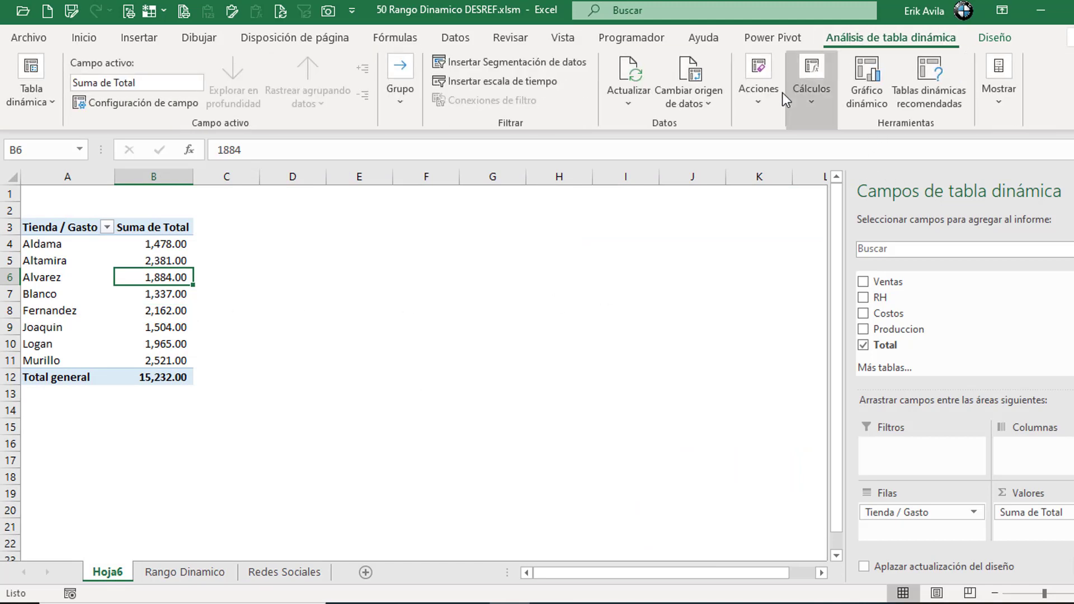
pyautogui.click(676, 107)
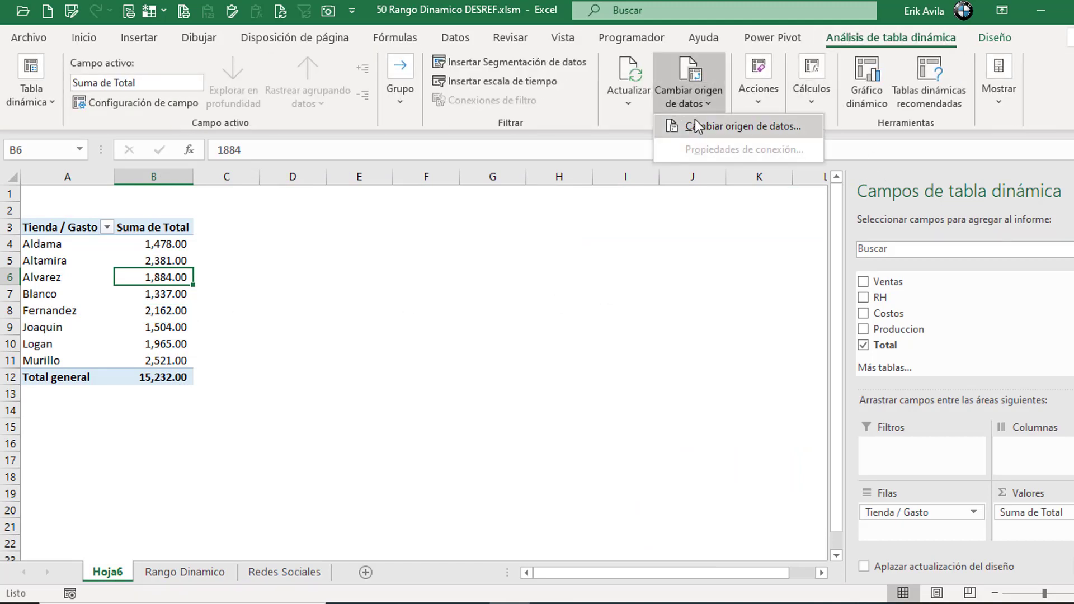
pyautogui.click(697, 126)
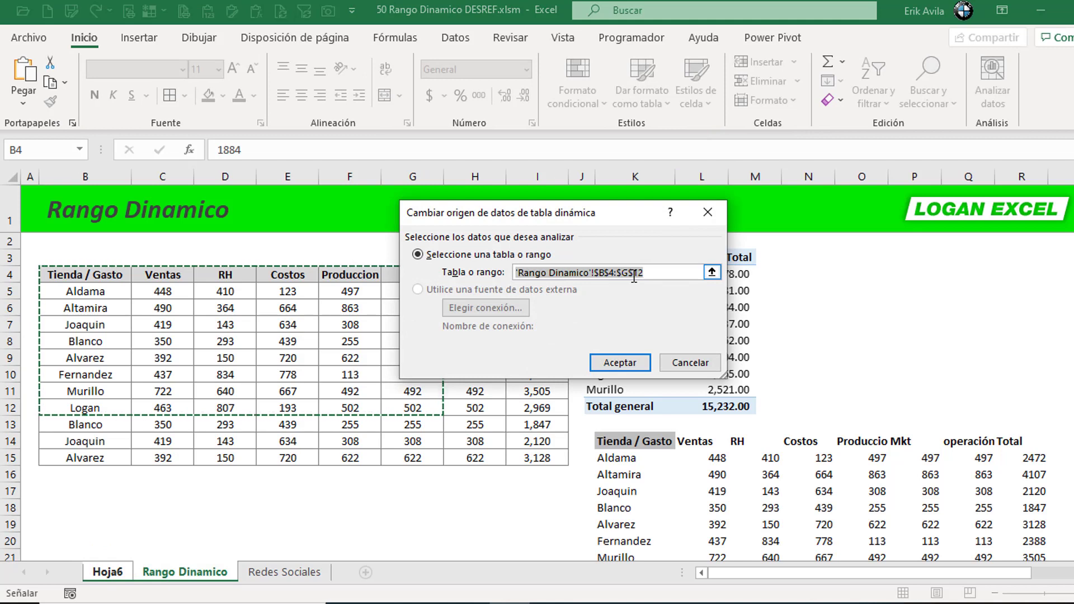
pyautogui.moveTo(595, 213); pyautogui.dragTo(747, 294)
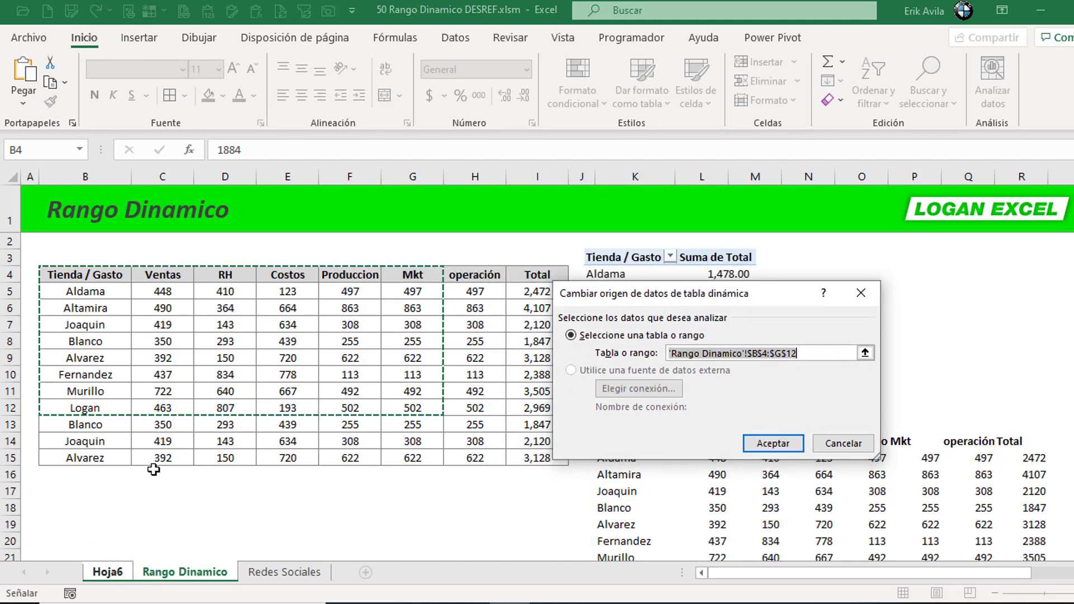
pyautogui.press('BackSpace')
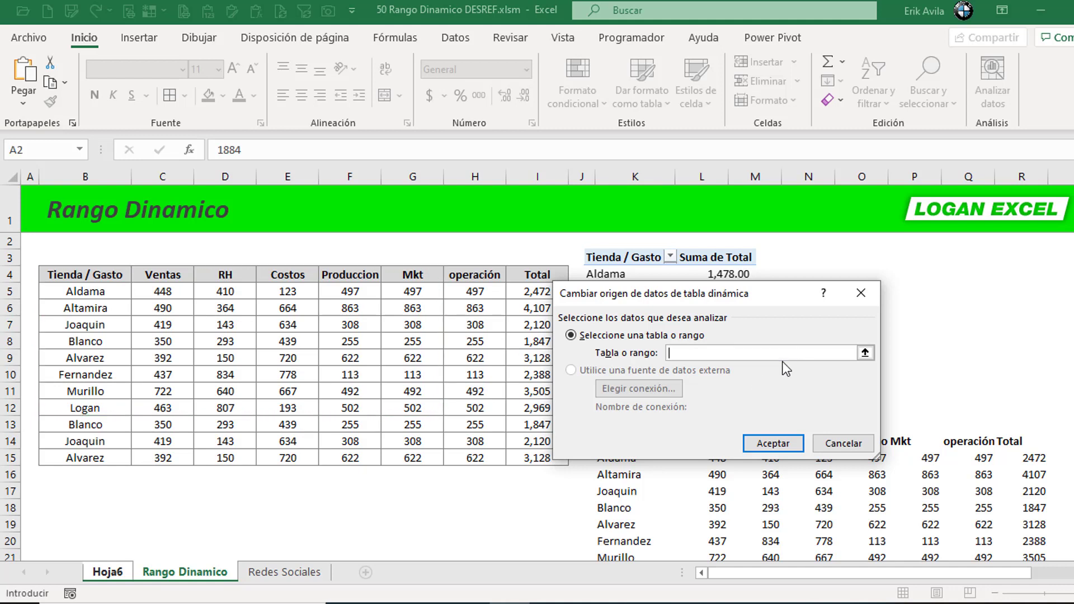
pyautogui.write('Ra')
pyautogui.write('ngoDinam')
pyautogui.write('ico')
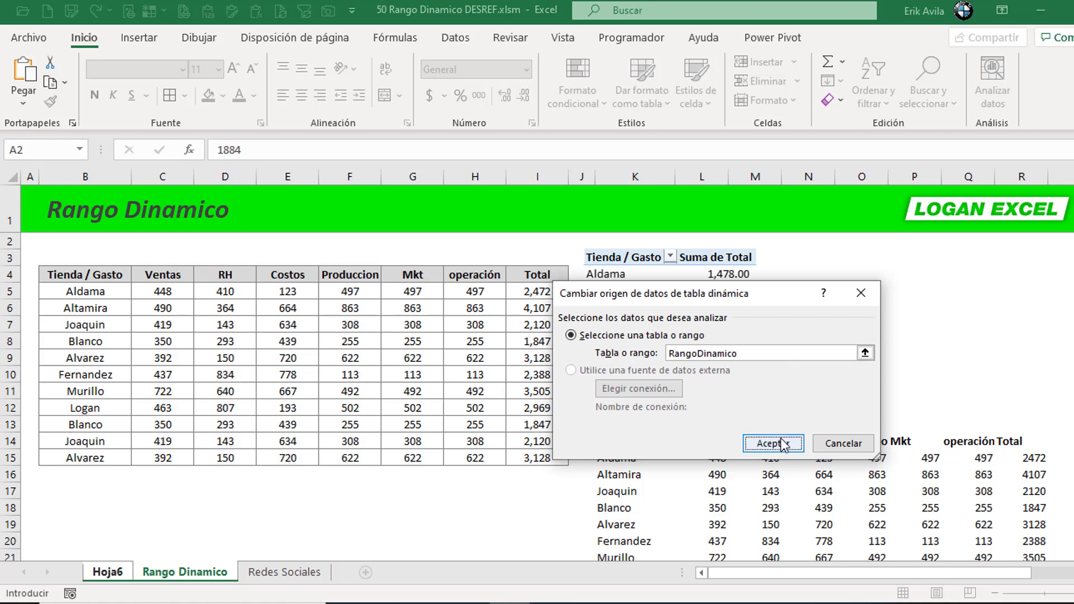
pyautogui.click(779, 443)
pyautogui.click(155, 329)
# - Refresh the Hoja6 pivot so its store totals update, then go to the Rango Dinamico sheet
pyautogui.click(159, 263)
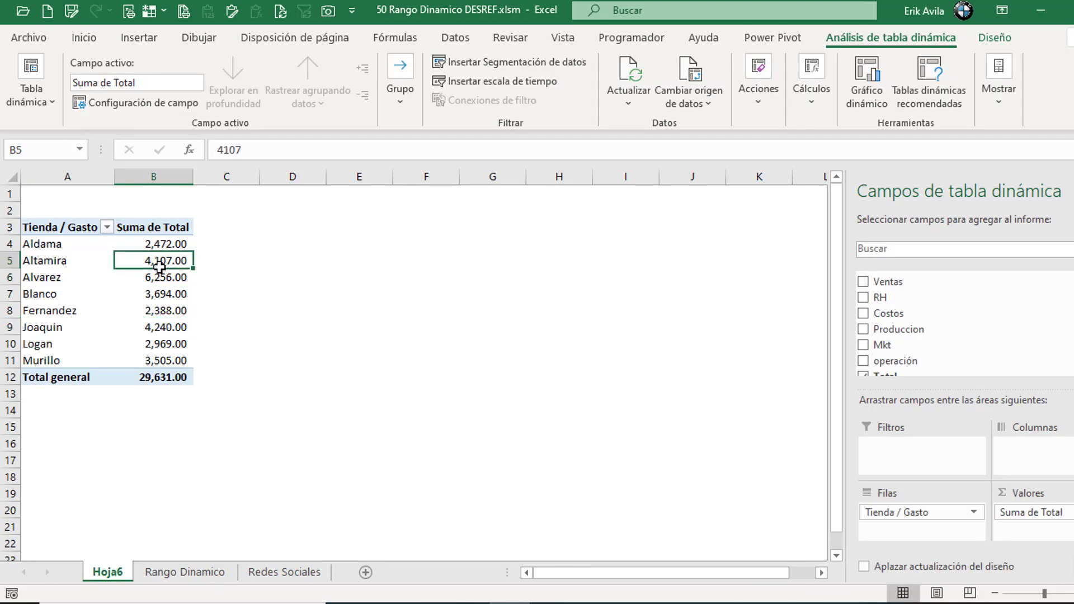
pyautogui.click(160, 311)
pyautogui.click(160, 263)
pyautogui.click(159, 327)
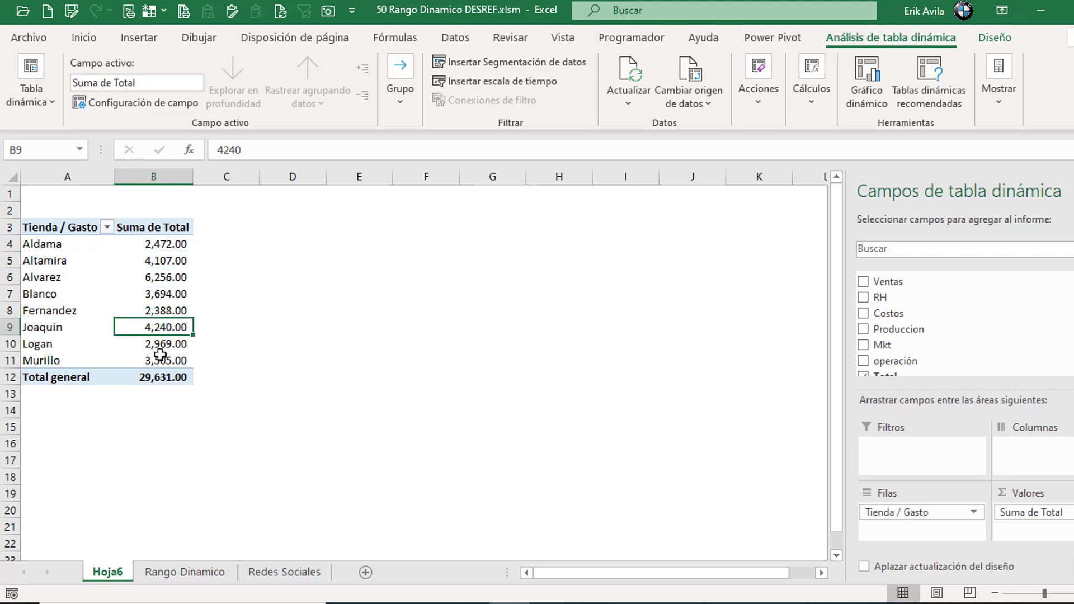
pyautogui.rightClick(158, 294)
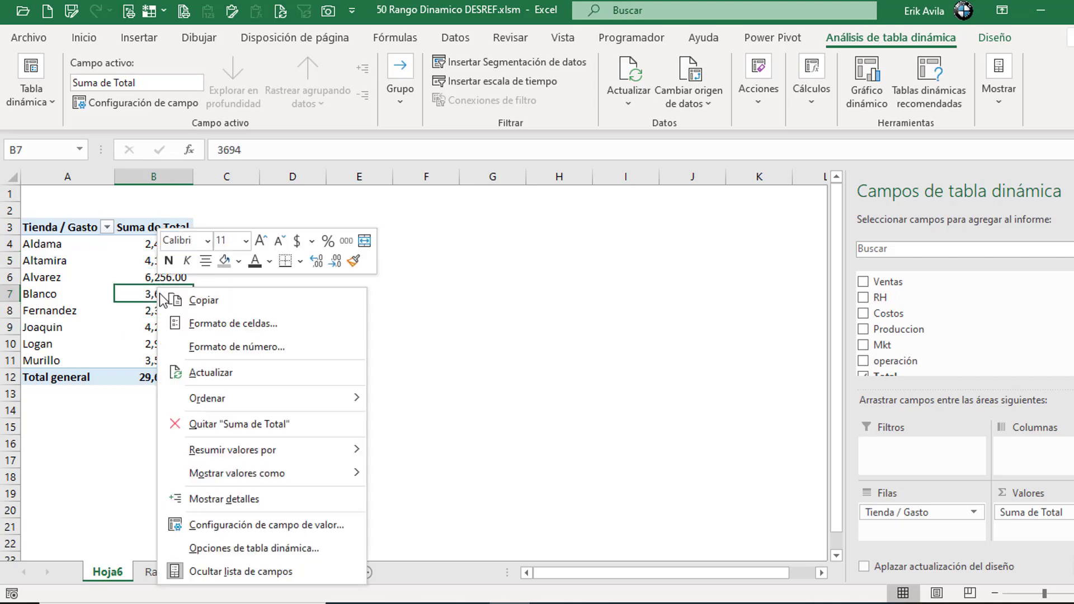
pyautogui.click(207, 384)
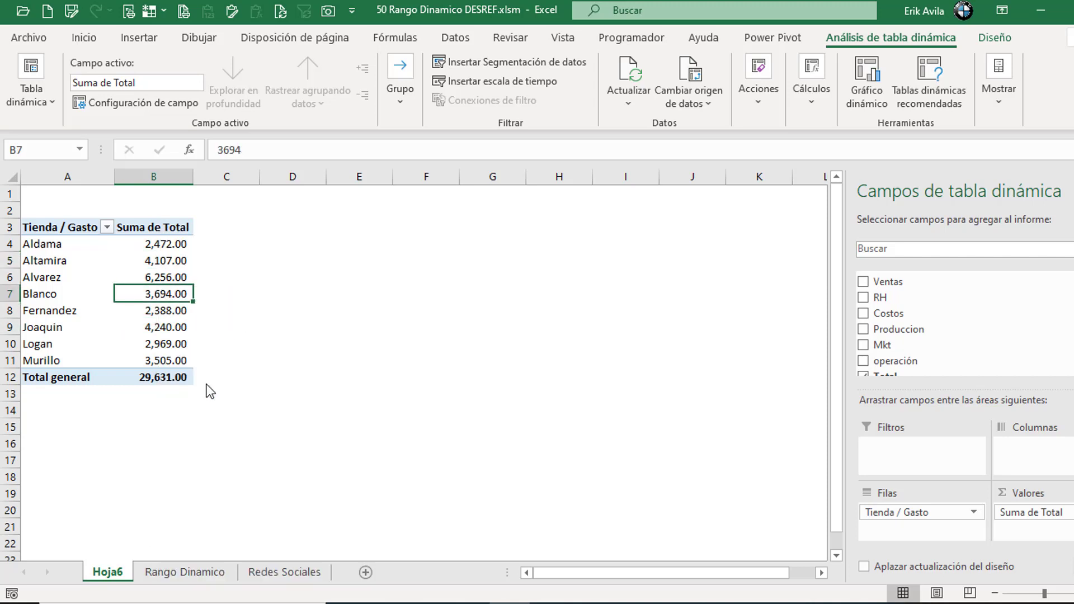
pyautogui.click(154, 275)
pyautogui.moveTo(99, 361); pyautogui.dragTo(67, 243)
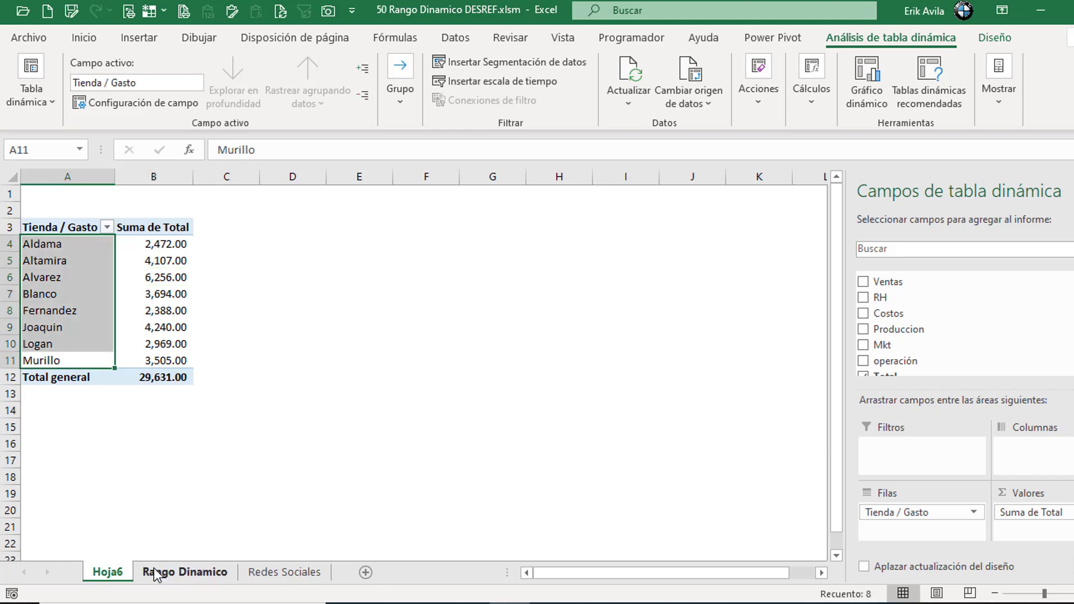
pyautogui.click(158, 572)
# - Insert =SUMA(I5:I17) in I18 with AutoSum, totalling the Total column at 29,631
pyautogui.click(304, 414)
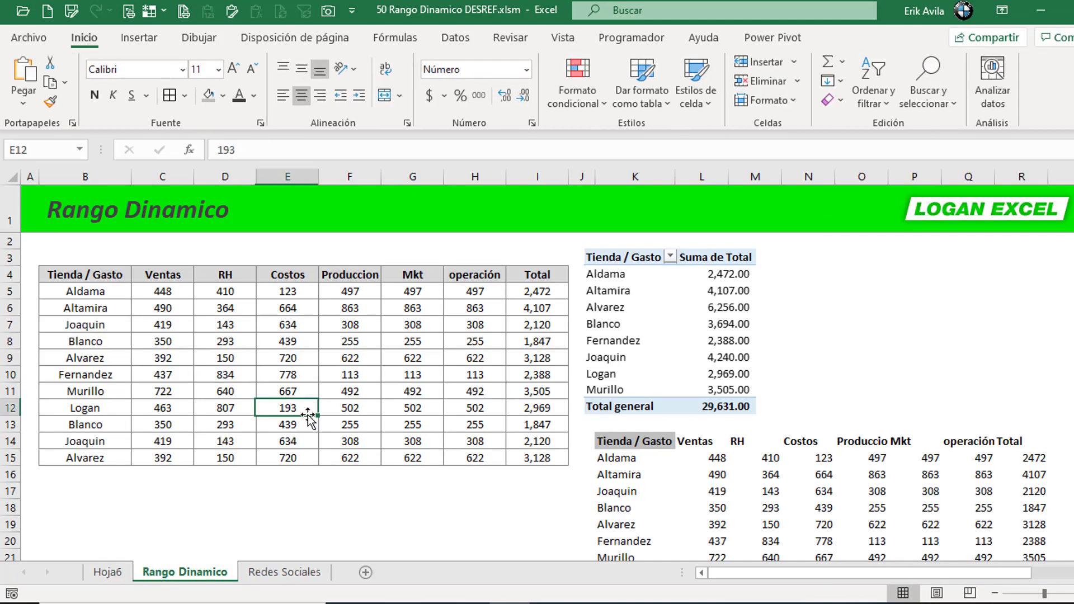
pyautogui.click(515, 323)
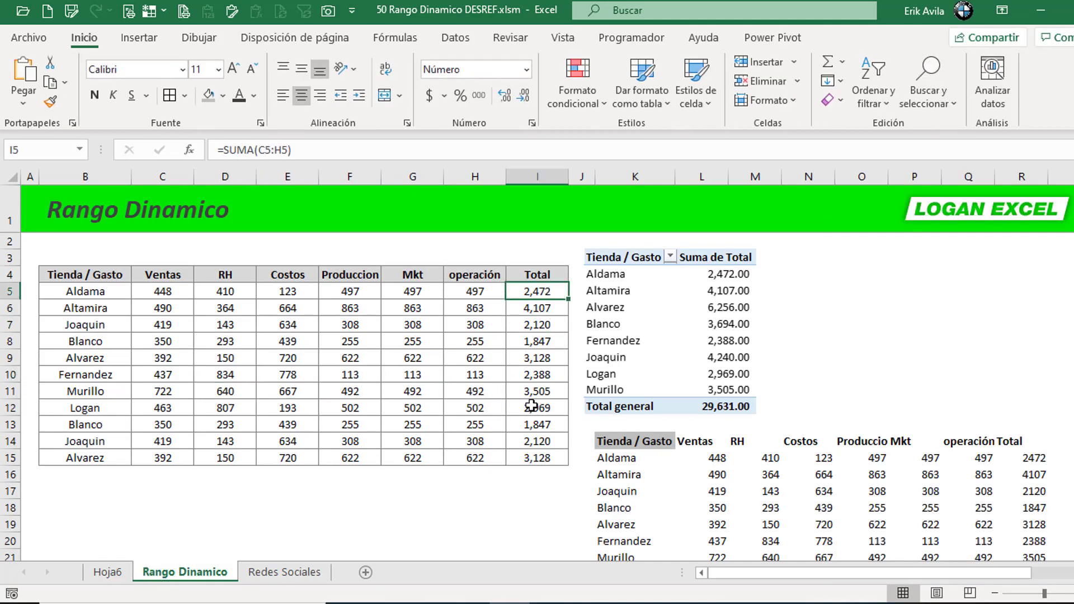
pyautogui.moveTo(544, 288); pyautogui.dragTo(529, 465)
pyautogui.click(526, 492)
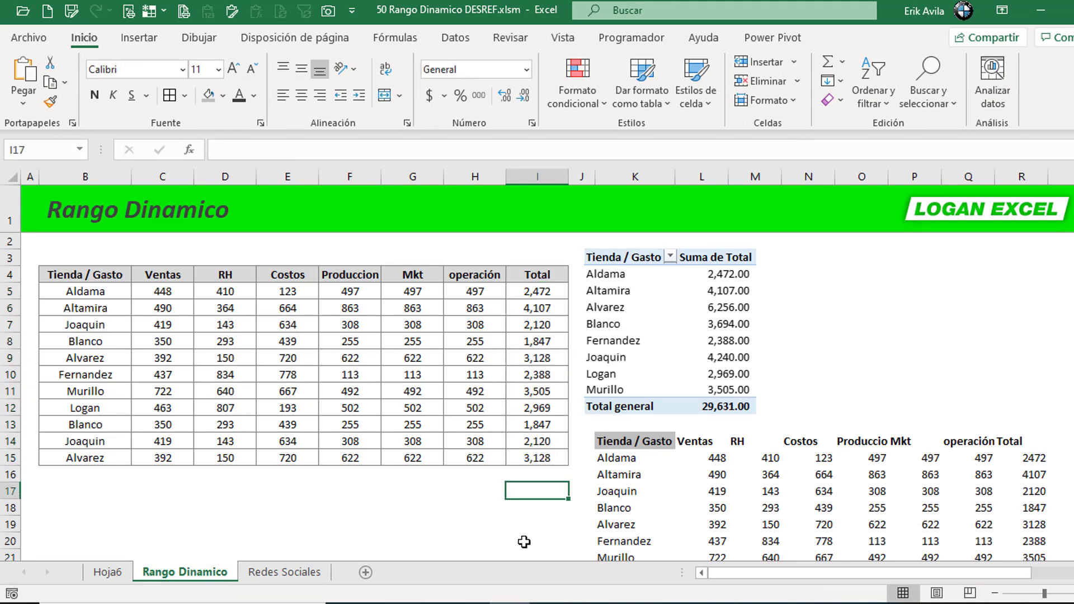
pyautogui.scroll(-3, 525, 506)
pyautogui.click(534, 474)
pyautogui.click(535, 452)
pyautogui.scroll(3, 478, 370)
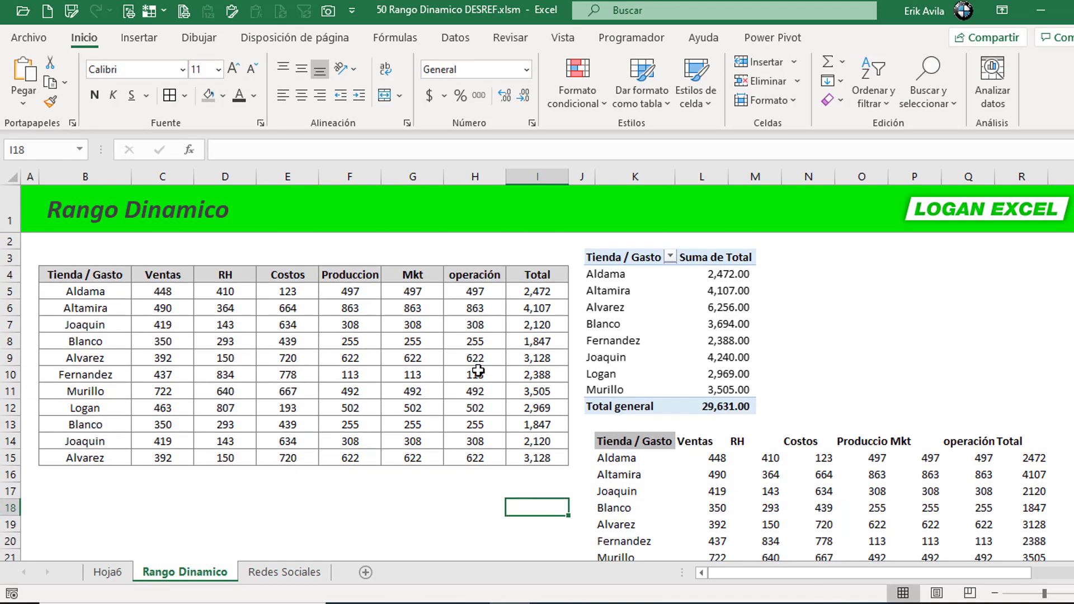
pyautogui.click(827, 61)
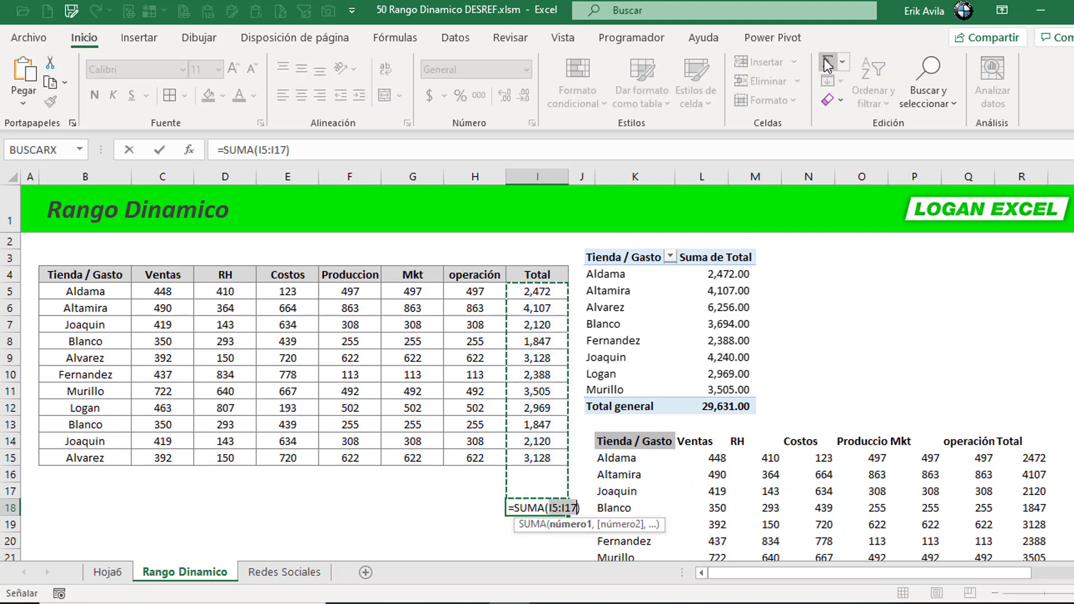
pyautogui.press('Return')
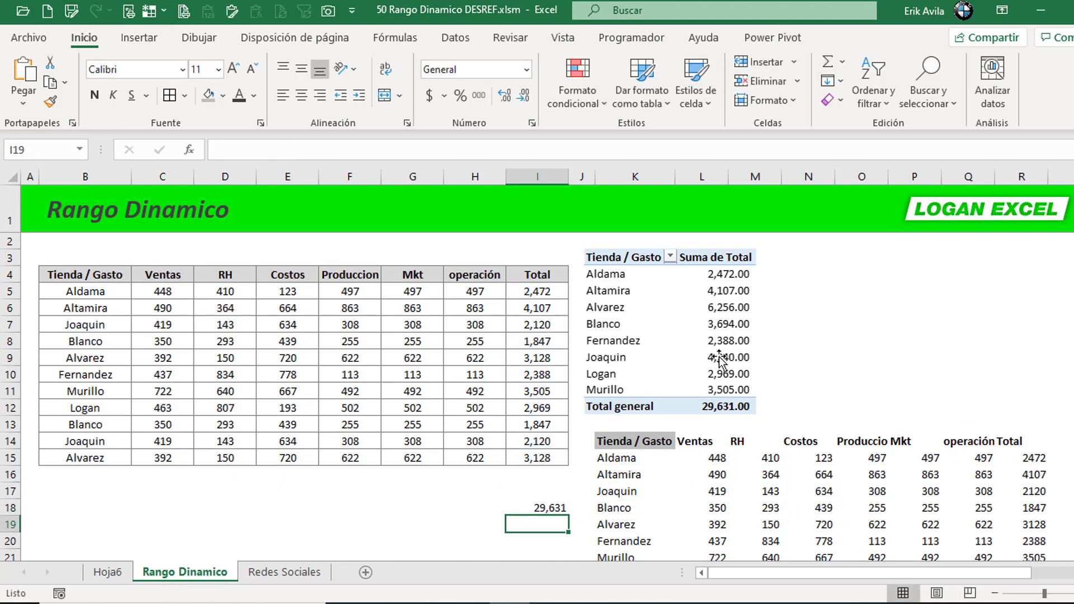
# - Check the linked pivot picture and table values, then select empty name cell B16
pyautogui.click(726, 348)
pyautogui.click(357, 392)
pyautogui.click(220, 340)
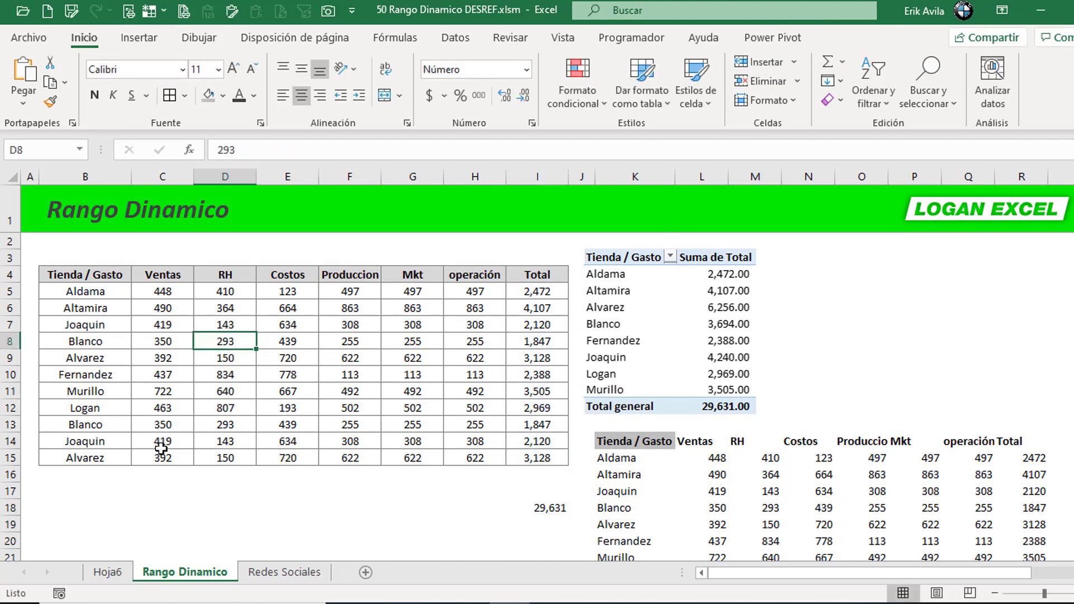
pyautogui.click(161, 445)
pyautogui.click(101, 474)
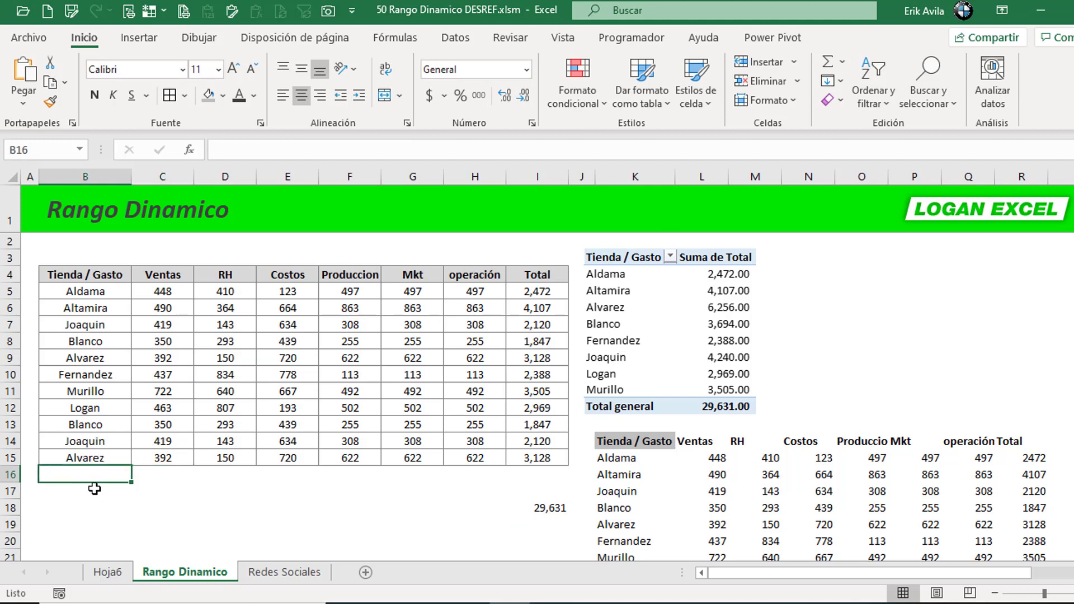
# - Add Zapata in B16 with Fernandez's C10:I10 figures, raising the I18 total to 32,019
pyautogui.write('Zapata')
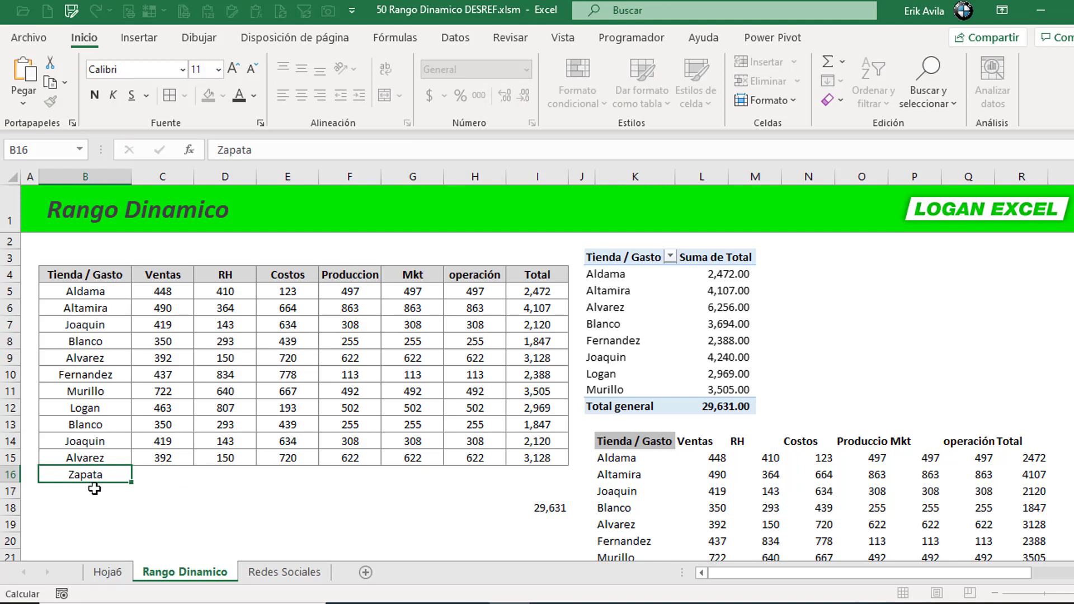
pyautogui.press('Up')
pyautogui.press('Up')
pyautogui.press('Up')
pyautogui.press('Up')
pyautogui.press('Up')
pyautogui.press('Right')
pyautogui.press('Up')
pyautogui.hotkey('ctrl', 'shift', 'Right')
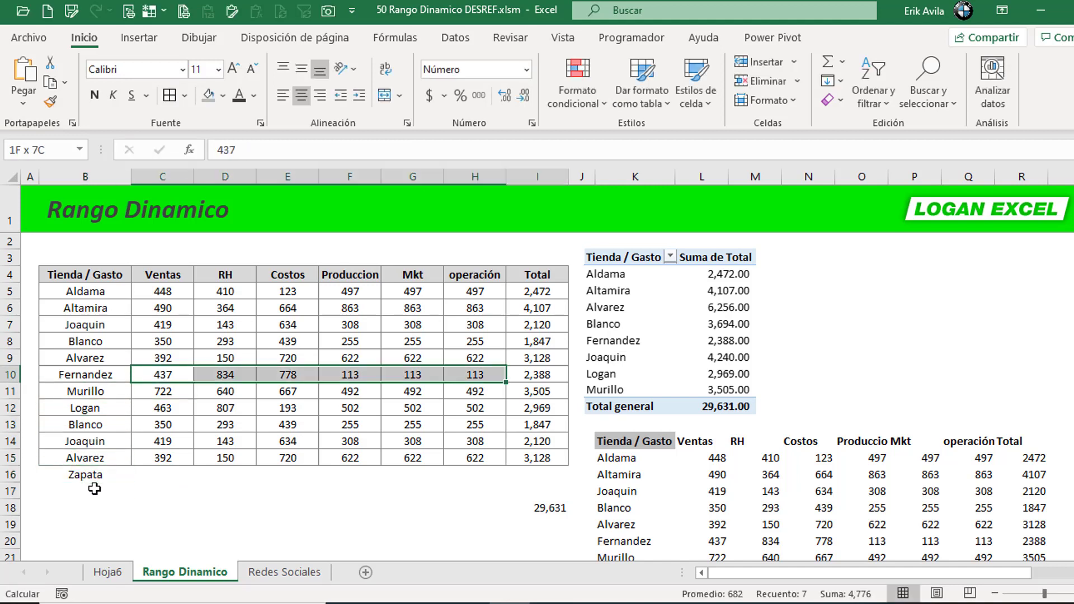
pyautogui.hotkey('ctrl', 'c')
pyautogui.hotkey('ctrl', 'Down')
pyautogui.press('Down')
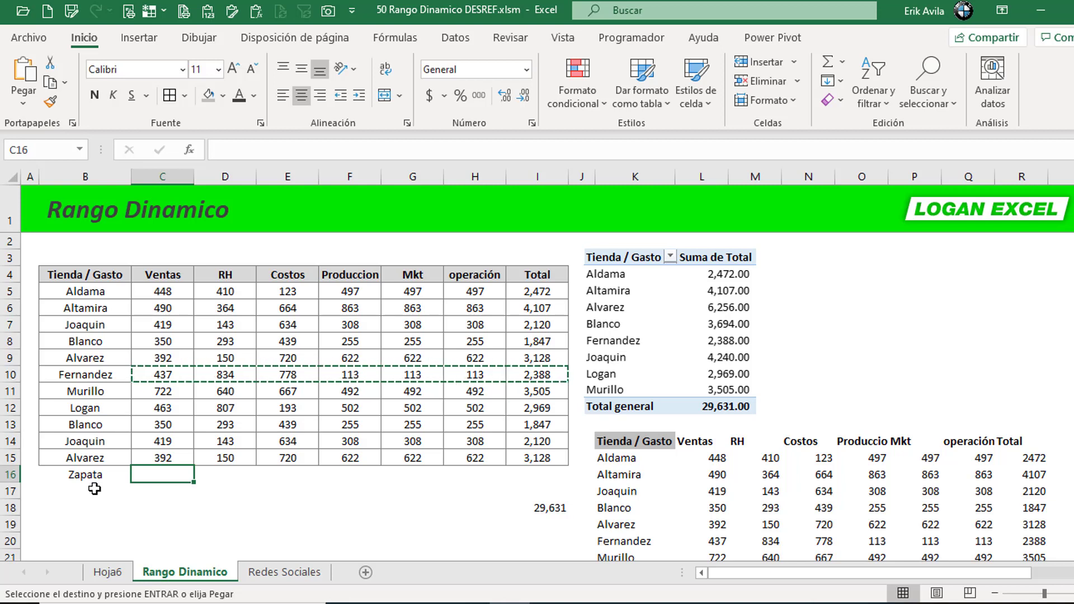
pyautogui.press('Return')
pyautogui.click(545, 508)
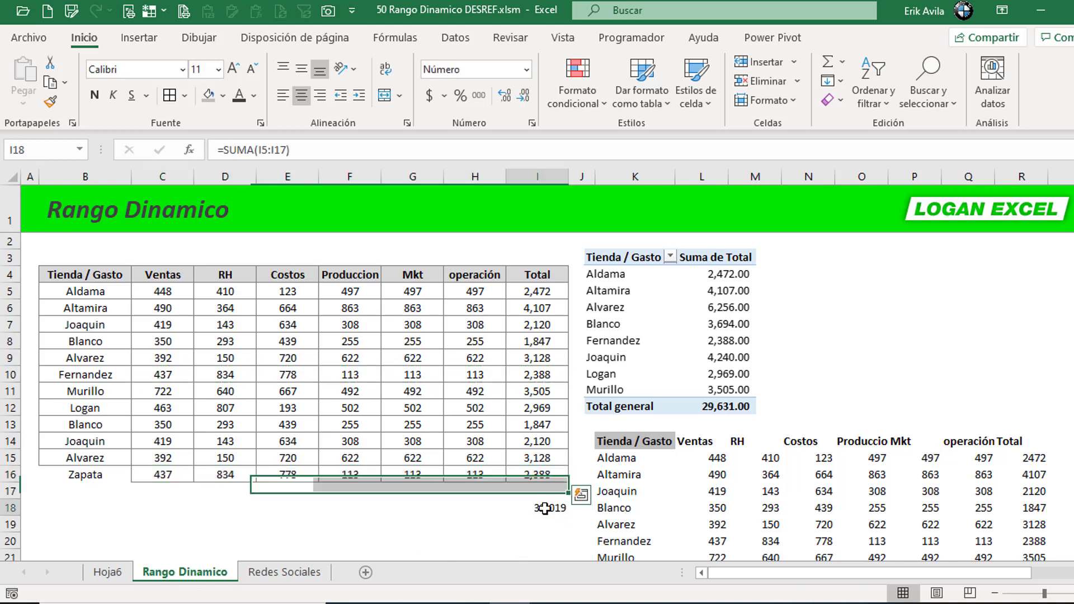
pyautogui.click(497, 341)
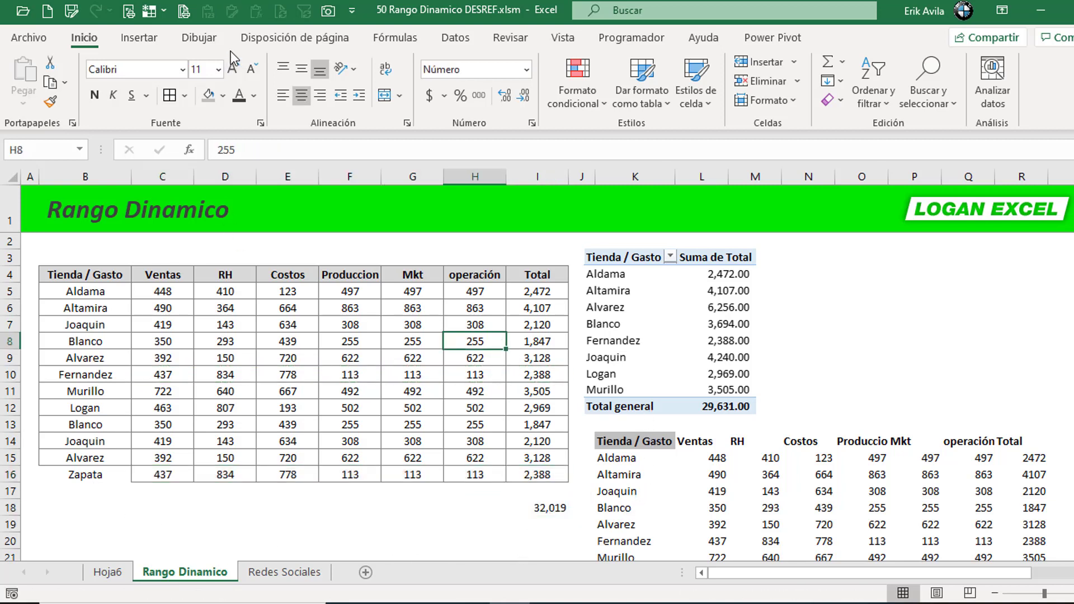
pyautogui.click(288, 323)
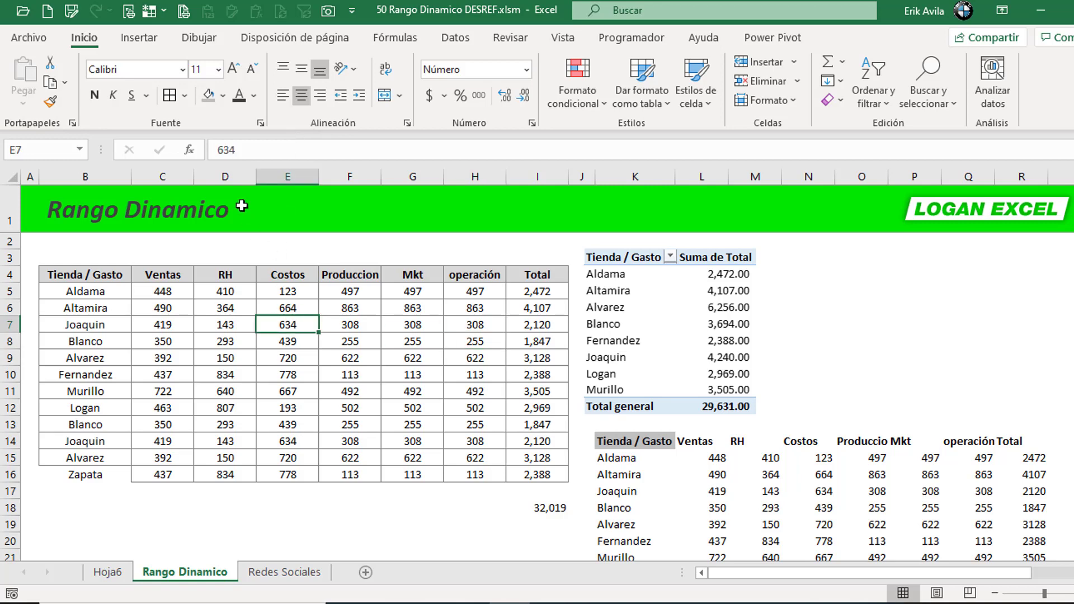
# - Refresh the Hoja6 pivot so it lists Zapata at 2,388.00 and totals 32,019.00
pyautogui.click(110, 571)
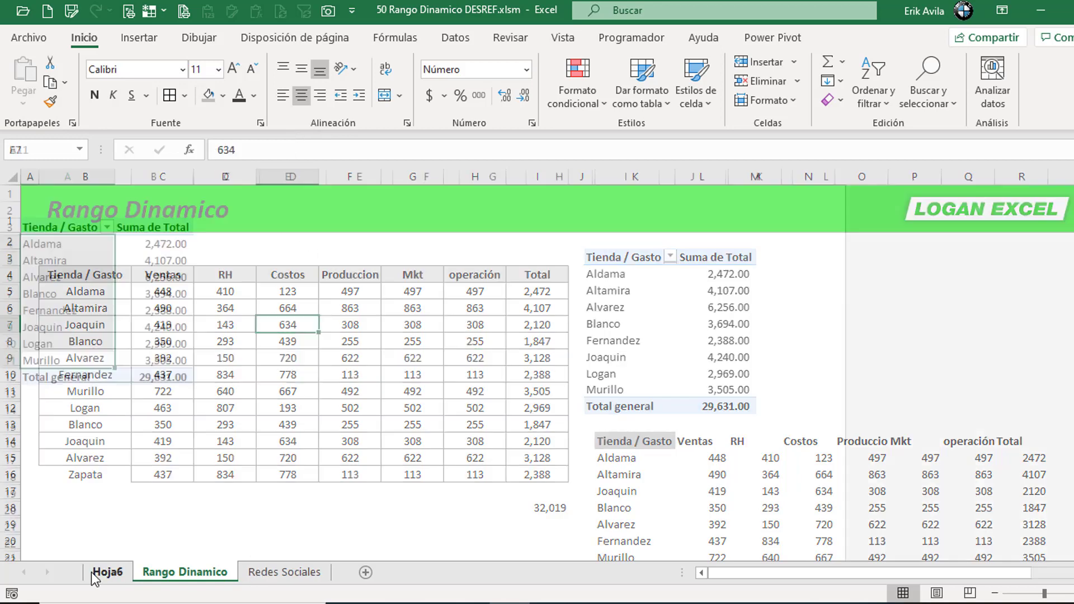
pyautogui.click(262, 366)
pyautogui.rightClick(152, 282)
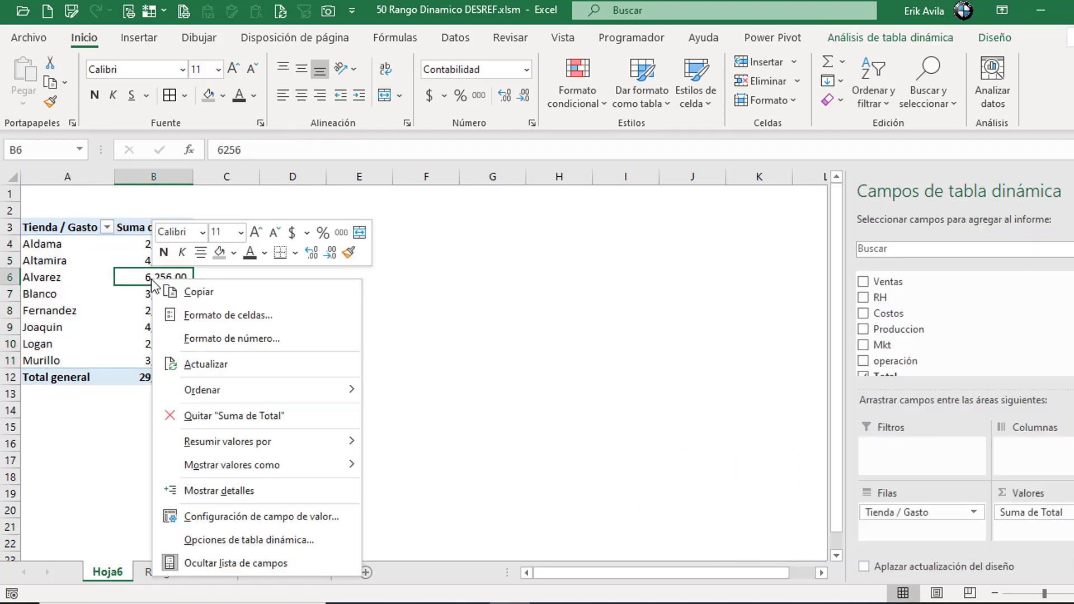
pyautogui.click(206, 365)
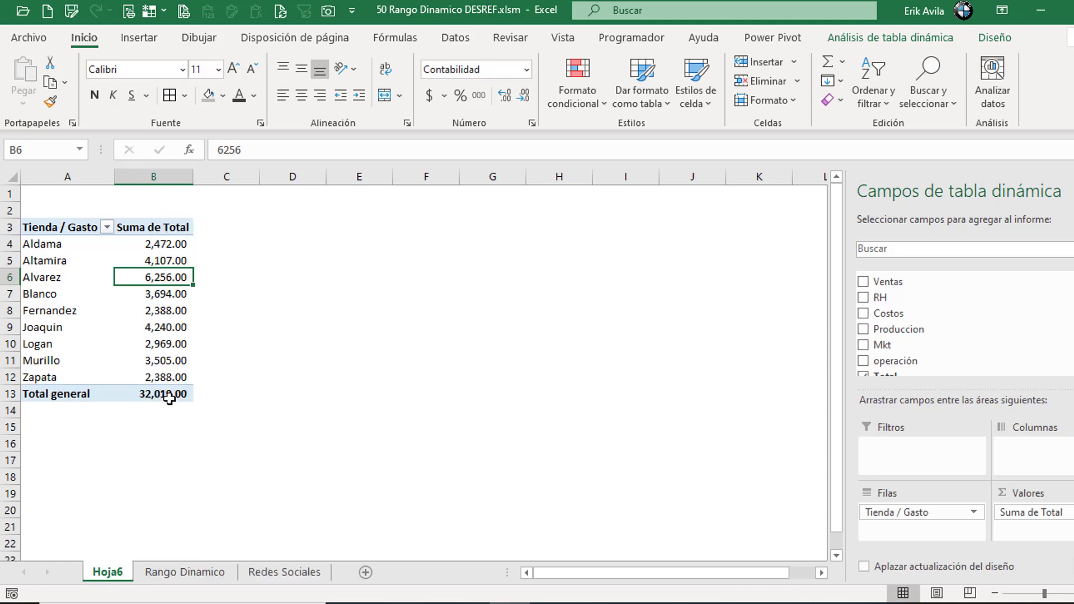
pyautogui.click(167, 396)
pyautogui.click(160, 380)
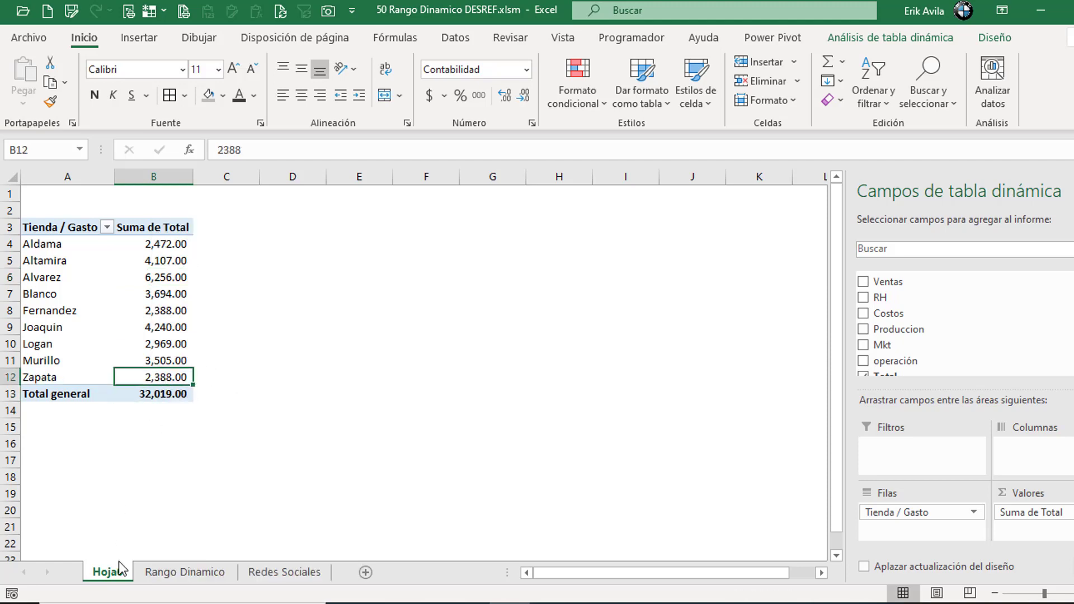
# - Move the linked pivot picture higher up on the Rango Dinamico sheet
pyautogui.click(152, 576)
pyautogui.click(405, 407)
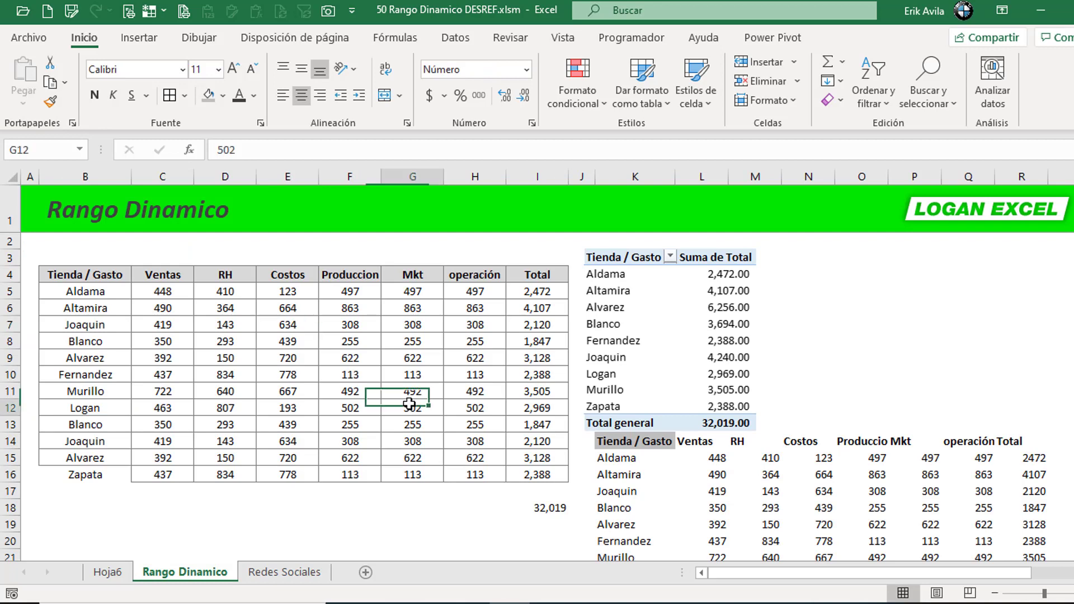
pyautogui.doubleClick(682, 343)
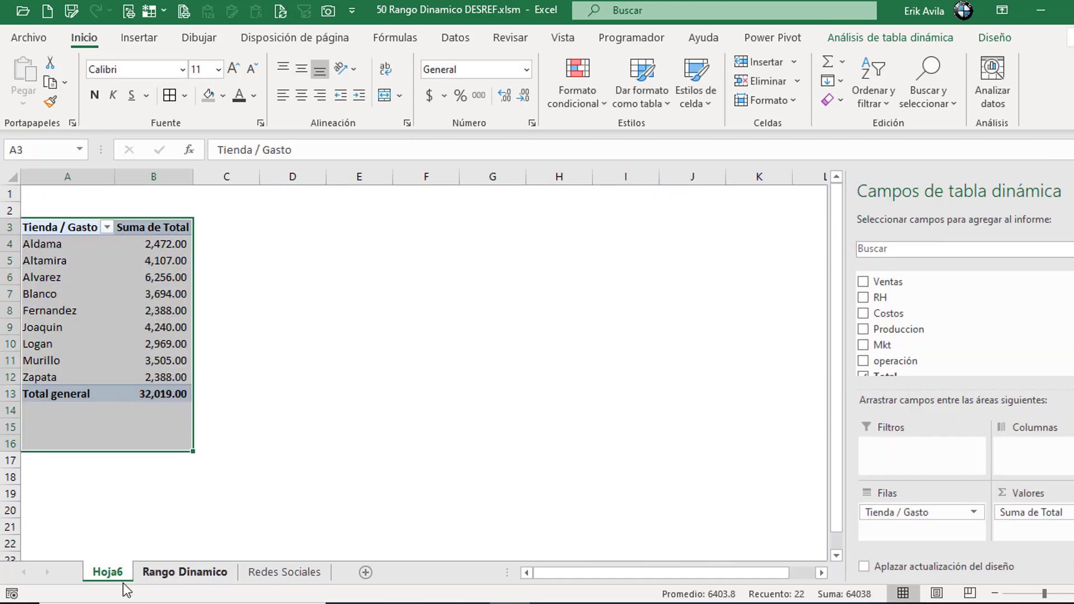
pyautogui.click(152, 572)
pyautogui.moveTo(711, 343)
pyautogui.mouseDown()
pyautogui.moveTo(706, 289)
pyautogui.moveTo(693, 280)
pyautogui.mouseUp()
pyautogui.click(413, 495)
pyautogui.scroll(-1, 475, 491)
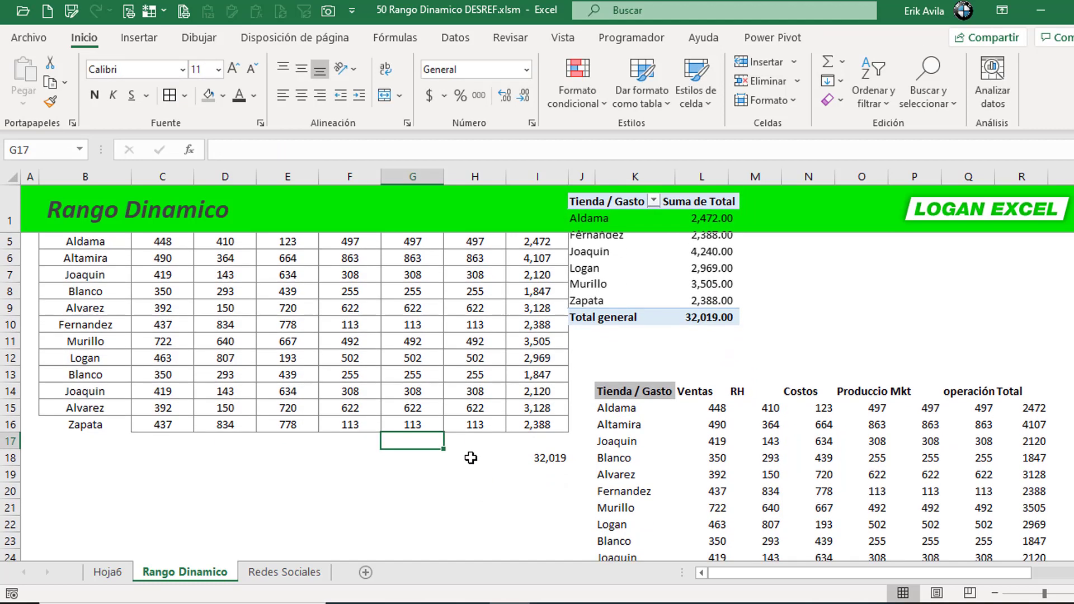
pyautogui.click(439, 388)
pyautogui.click(117, 421)
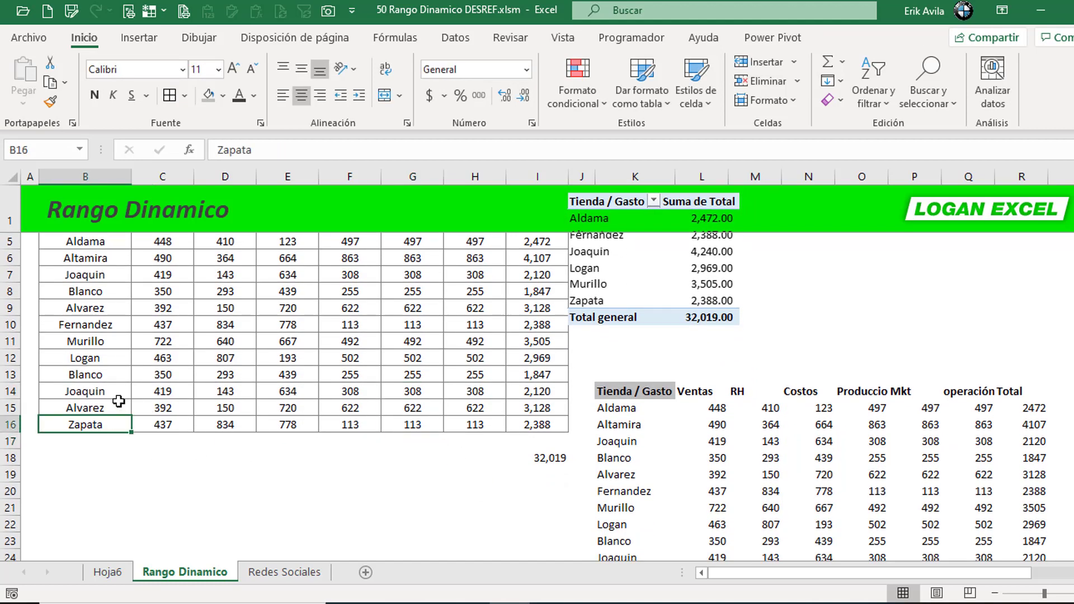
pyautogui.click(119, 401)
pyautogui.hotkey('ctrl', 'c')
pyautogui.press('Down')
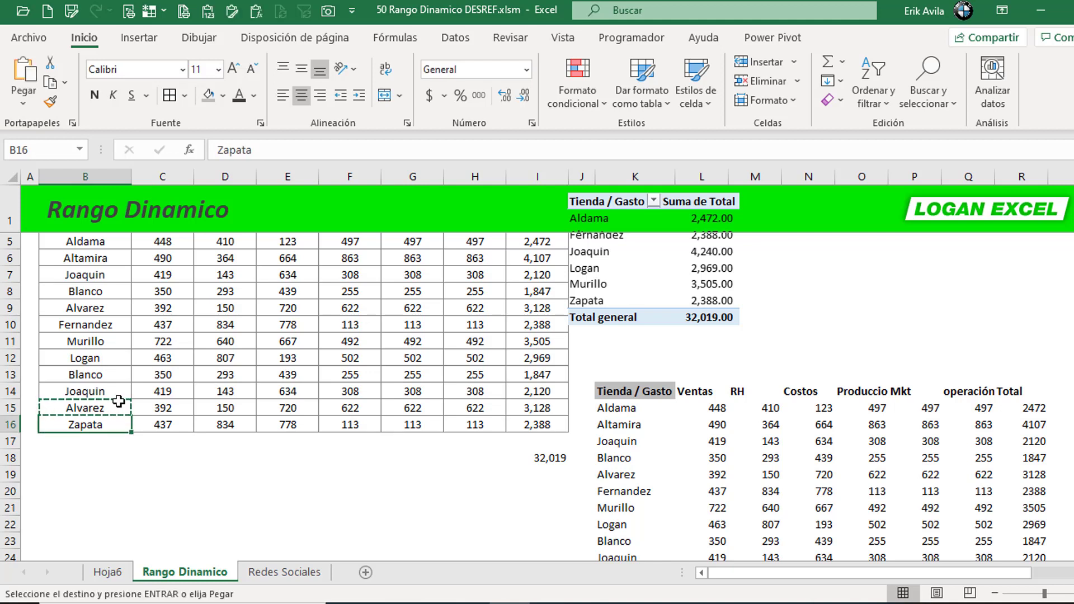
pyautogui.hotkey('ctrl', 'v')
pyautogui.click(280, 386)
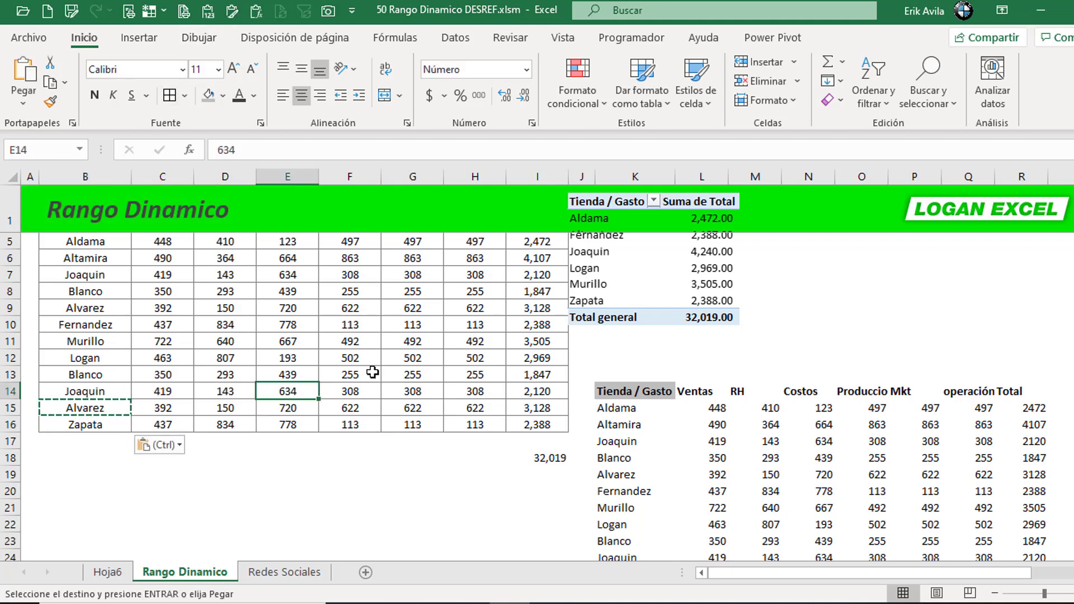
pyautogui.click(395, 347)
pyautogui.press('Escape')
pyautogui.click(528, 456)
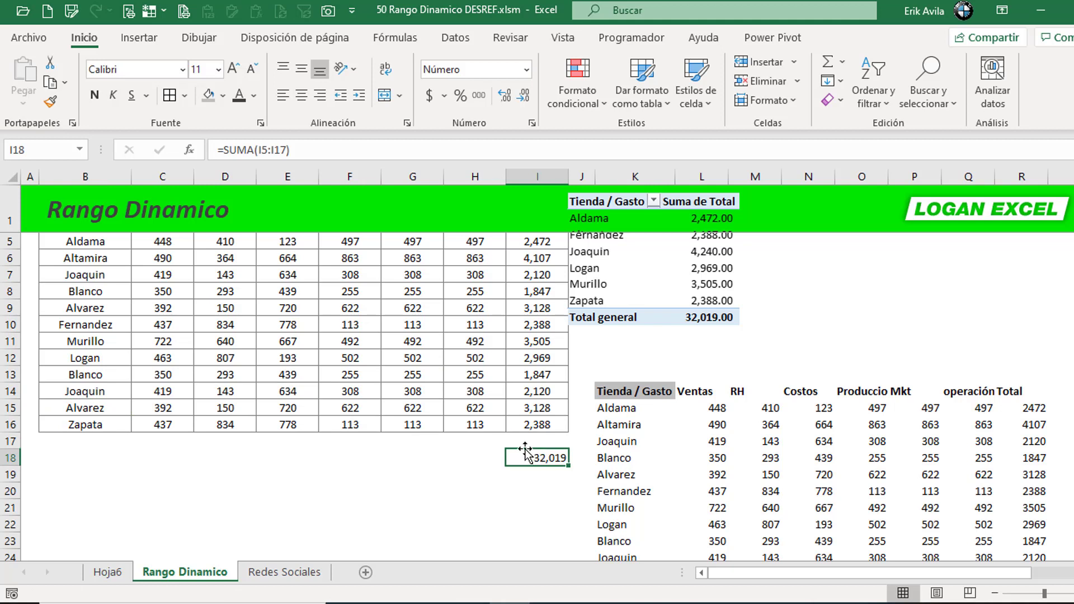
pyautogui.press('Delete')
pyautogui.click(84, 424)
pyautogui.click(157, 358)
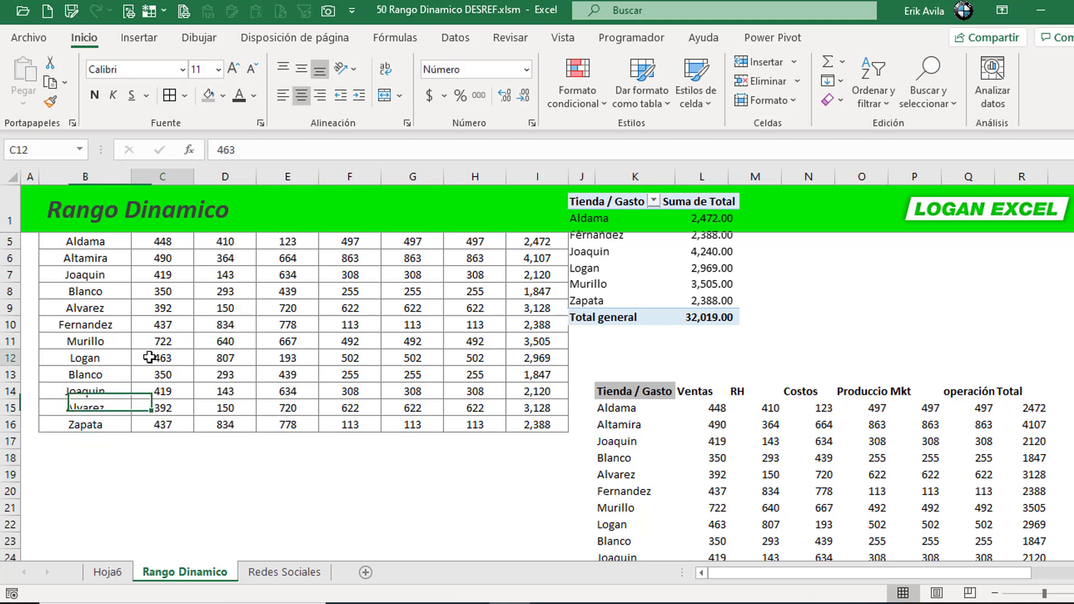
pyautogui.press('Left')
pyautogui.hotkey('ctrl', 'shift', 'Right')
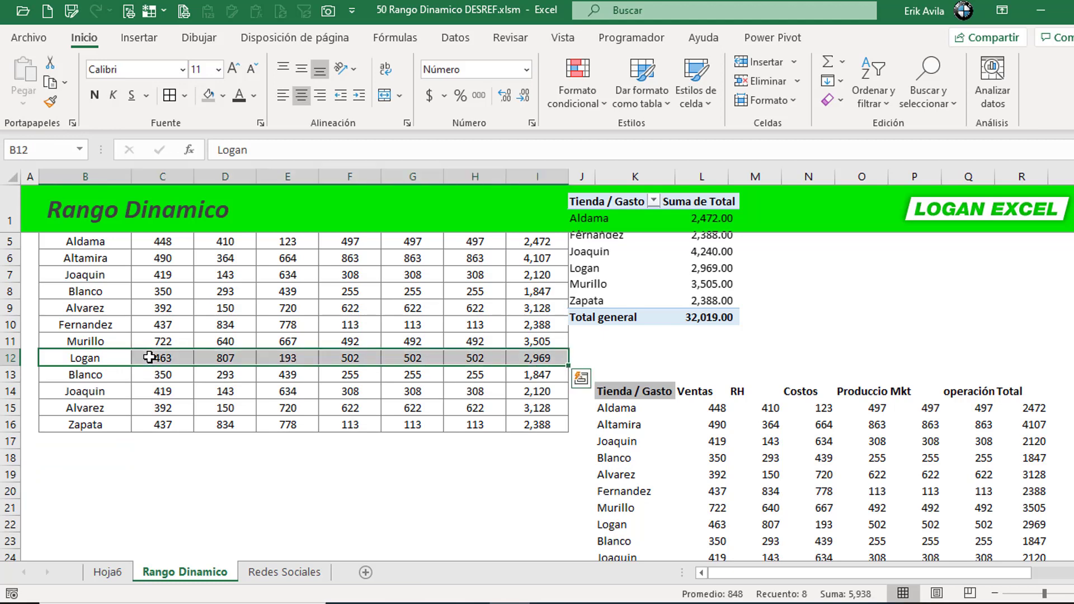
pyautogui.scroll(1, 386, 378)
pyautogui.click(401, 342)
pyautogui.click(407, 312)
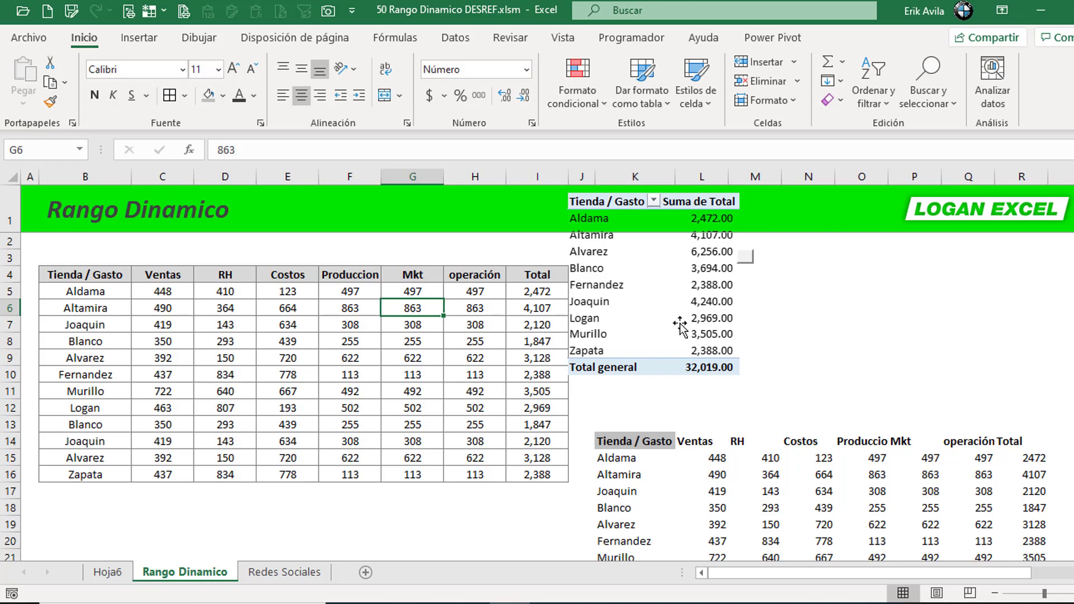
# - Place the linked pivot picture Imagen 49 in columns K–M, right beside the store table
pyautogui.moveTo(679, 322); pyautogui.dragTo(962, 380)
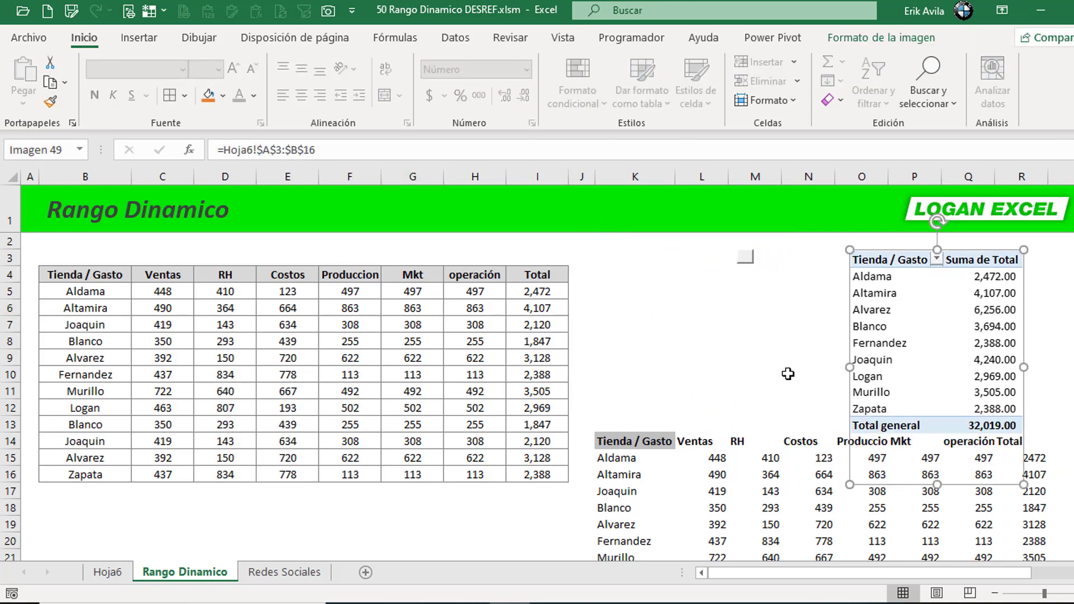
pyautogui.click(787, 373)
pyautogui.click(646, 312)
pyautogui.moveTo(855, 326)
pyautogui.mouseDown()
pyautogui.moveTo(623, 333)
pyautogui.moveTo(652, 343)
pyautogui.mouseUp()
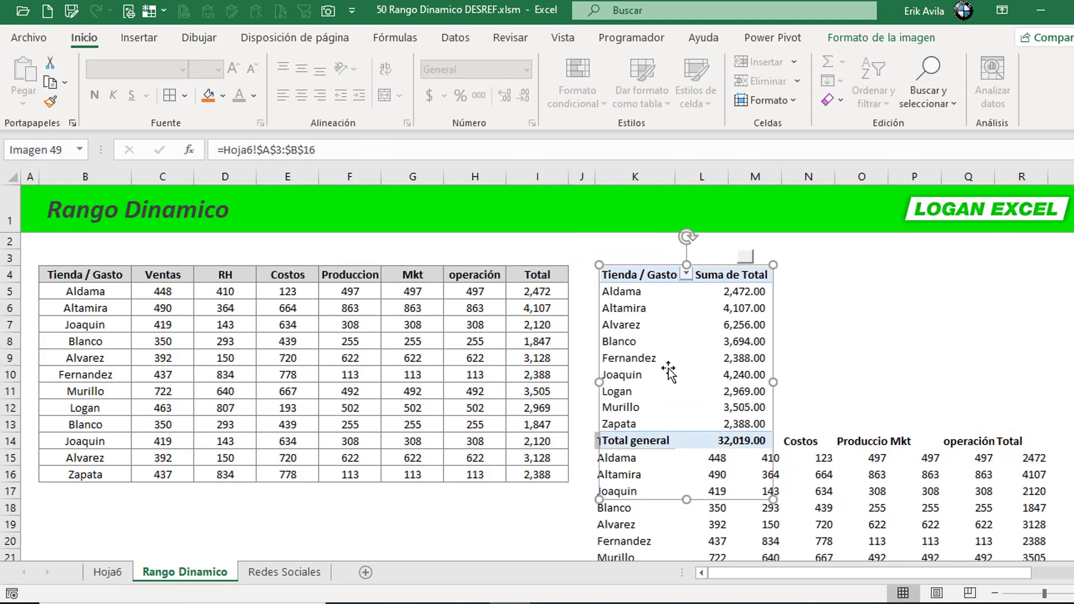
pyautogui.scroll(-1, 669, 375)
pyautogui.scroll(-1, 669, 375)
pyautogui.click(180, 391)
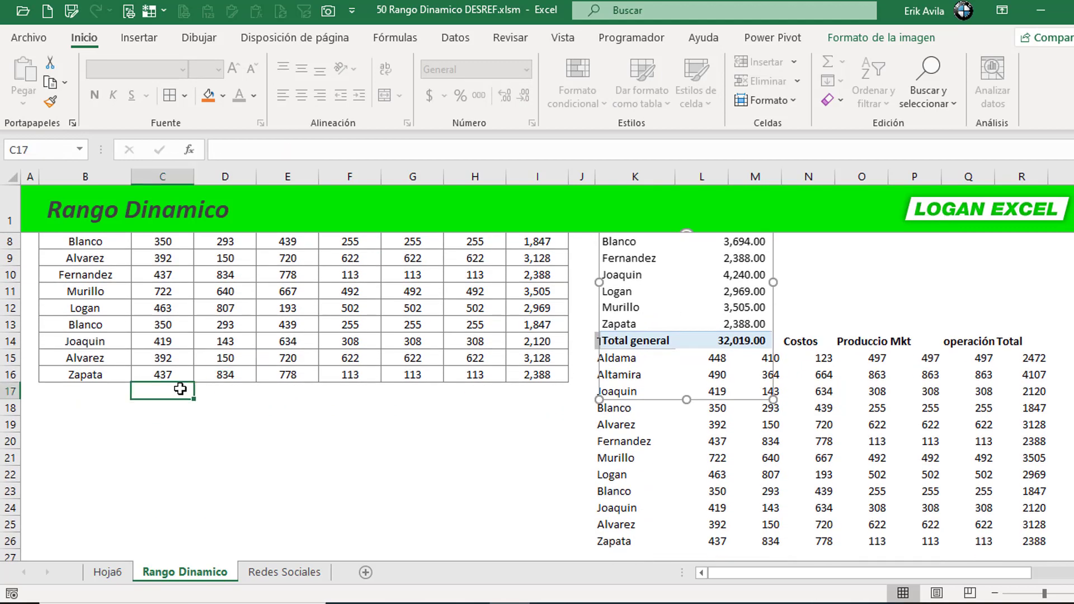
pyautogui.scroll(1, 180, 389)
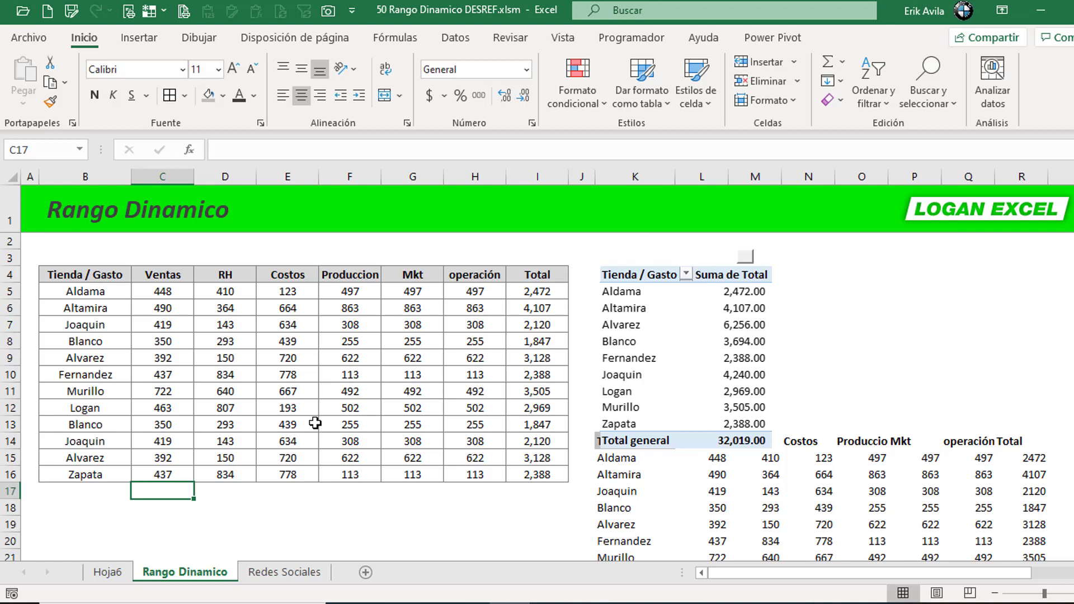
# - Copy Joaquin's row B14:I14 into row 17 and rename it Ciudad
pyautogui.click(280, 408)
pyautogui.click(129, 473)
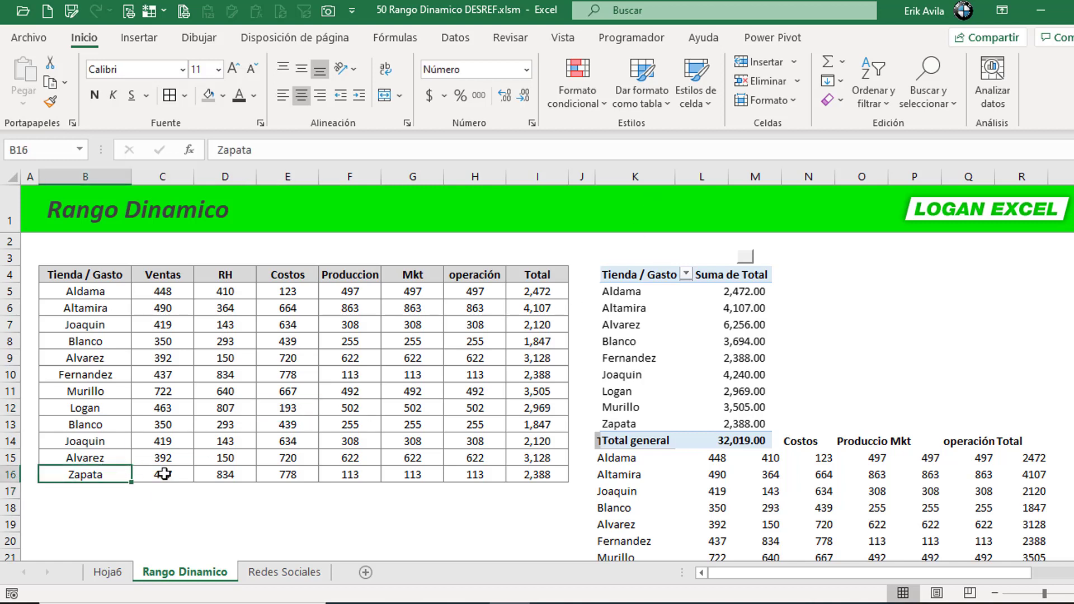
pyautogui.hotkey('ctrl', 'shift', 'Right')
pyautogui.press('Up')
pyautogui.press('Up')
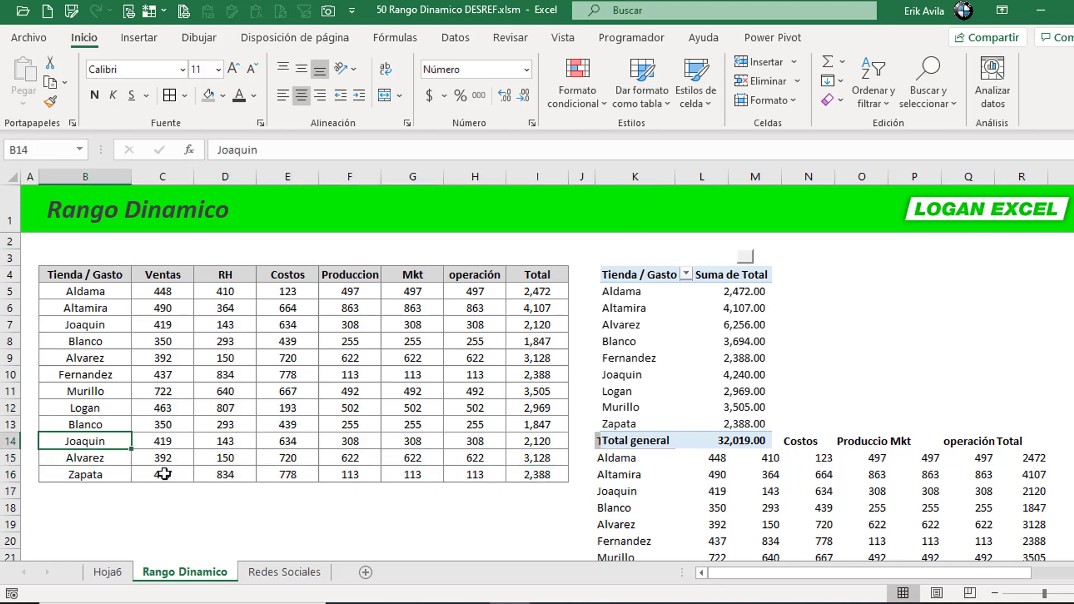
pyautogui.hotkey('ctrl', 'shift', 'Right')
pyautogui.hotkey('ctrl', 'c')
pyautogui.press('Down')
pyautogui.press('Down')
pyautogui.press('Down')
pyautogui.press('Down')
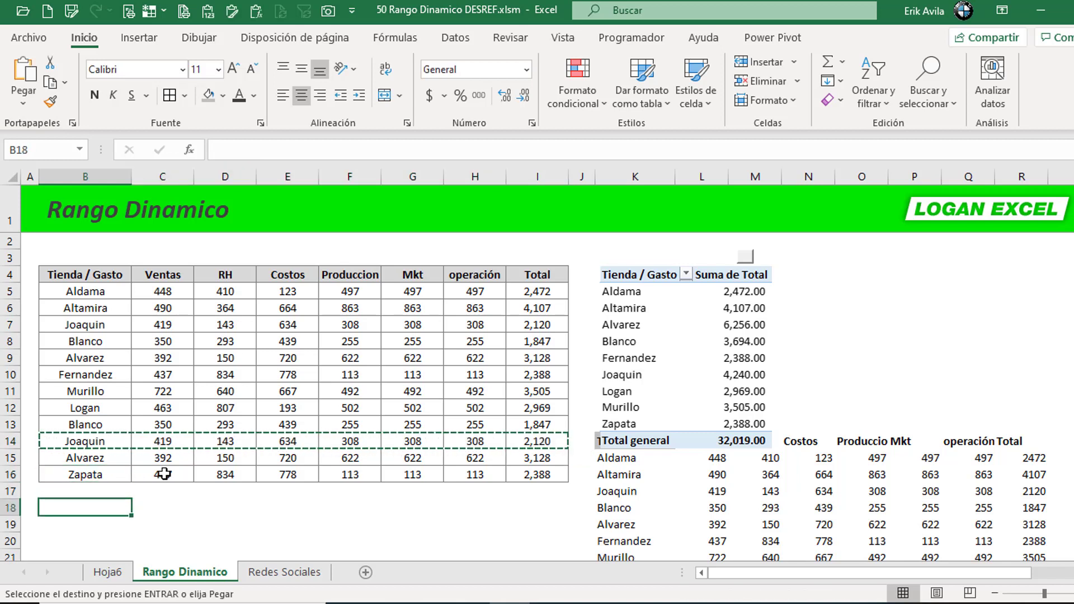
pyautogui.press('Up')
pyautogui.press('Return')
pyautogui.press('Down')
pyautogui.press('Down')
pyautogui.press('Down')
pyautogui.press('Up')
pyautogui.press('Up')
pyautogui.press('Up')
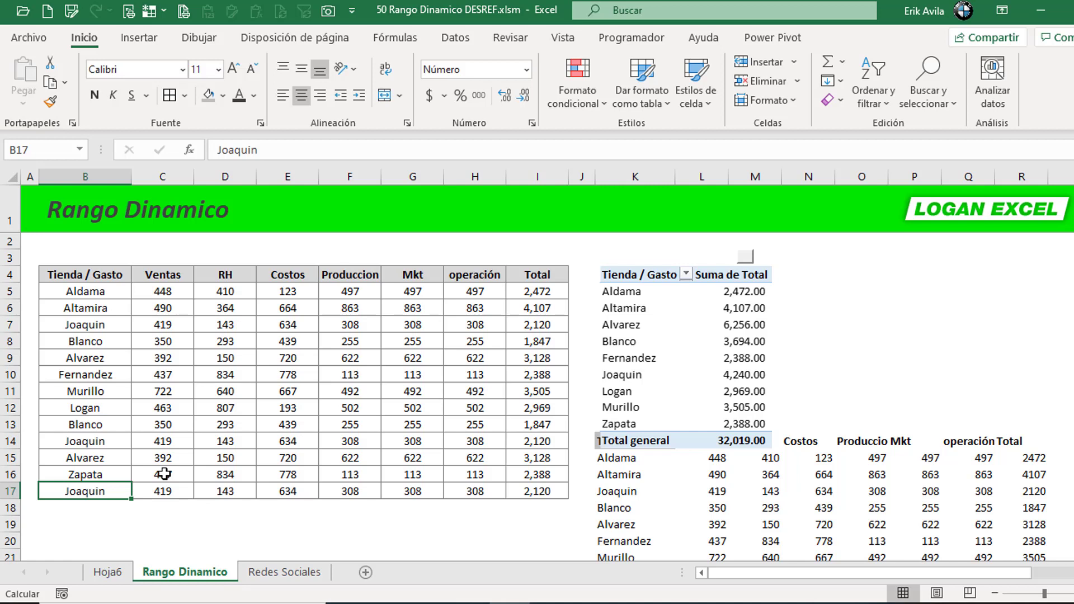
pyautogui.write('Ciudad')
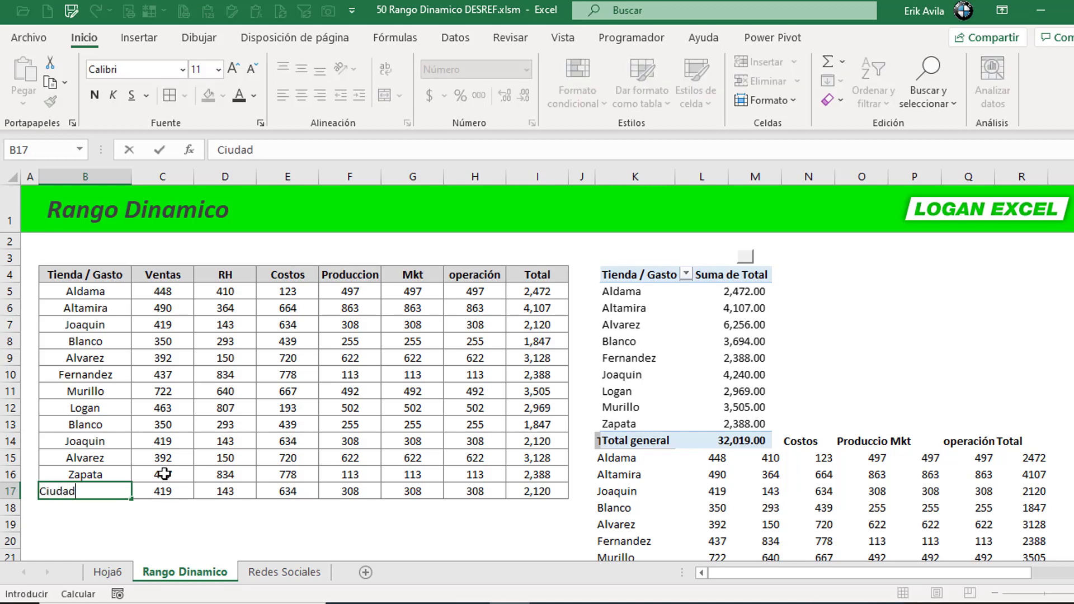
pyautogui.press('Return')
pyautogui.press('Up')
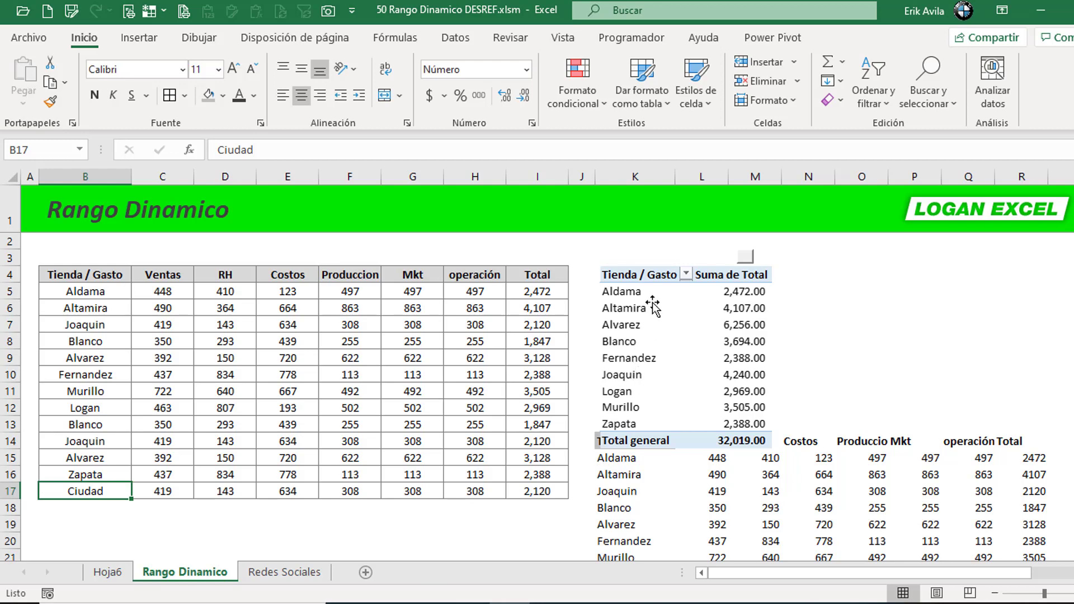
# - Move the pivot-table picture below the data table
pyautogui.scroll(-3, 621, 372)
pyautogui.moveTo(630, 292)
pyautogui.mouseDown()
pyautogui.moveTo(348, 446)
pyautogui.moveTo(233, 540)
pyautogui.mouseUp()
pyautogui.scroll(-2, 300, 517)
# - Refresh the Hoja6 pivot table so Ciudad appears with a 34,139.00 grand total
pyautogui.click(108, 572)
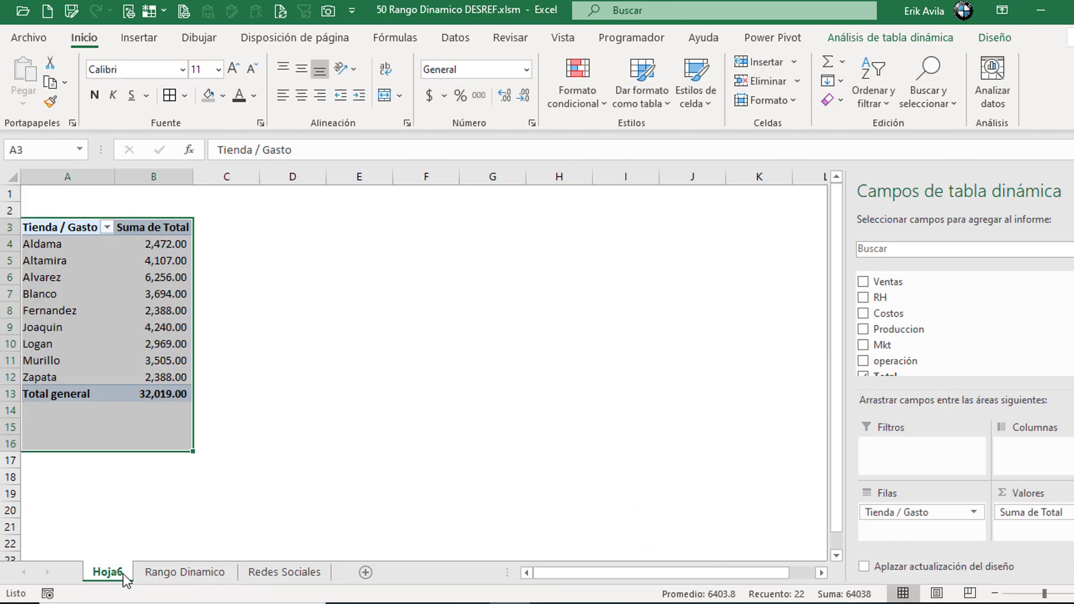
pyautogui.click(168, 311)
pyautogui.rightClick(174, 286)
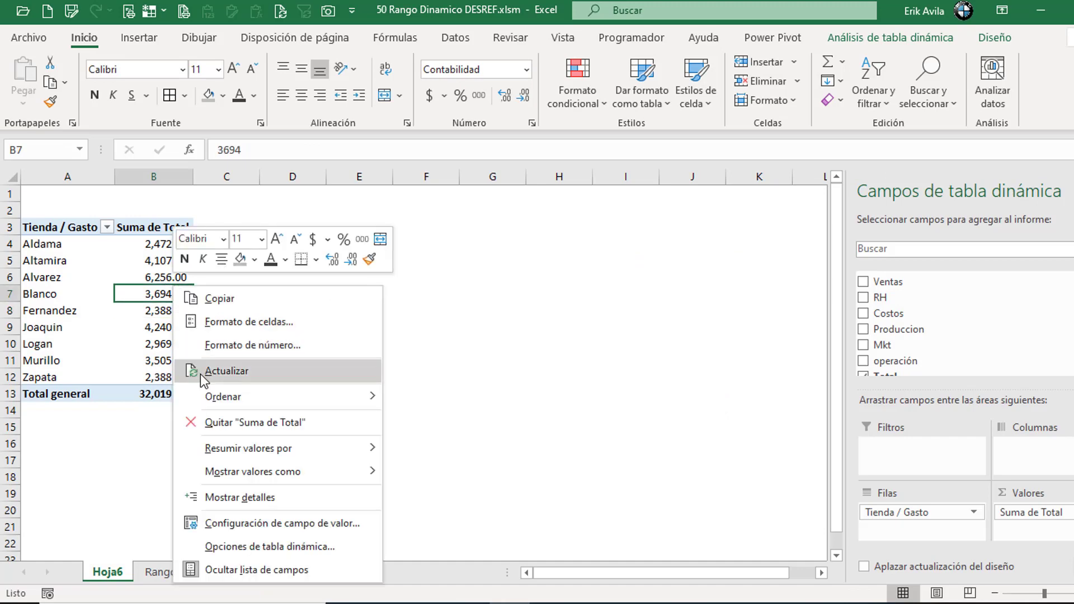
pyautogui.click(193, 370)
pyautogui.click(162, 395)
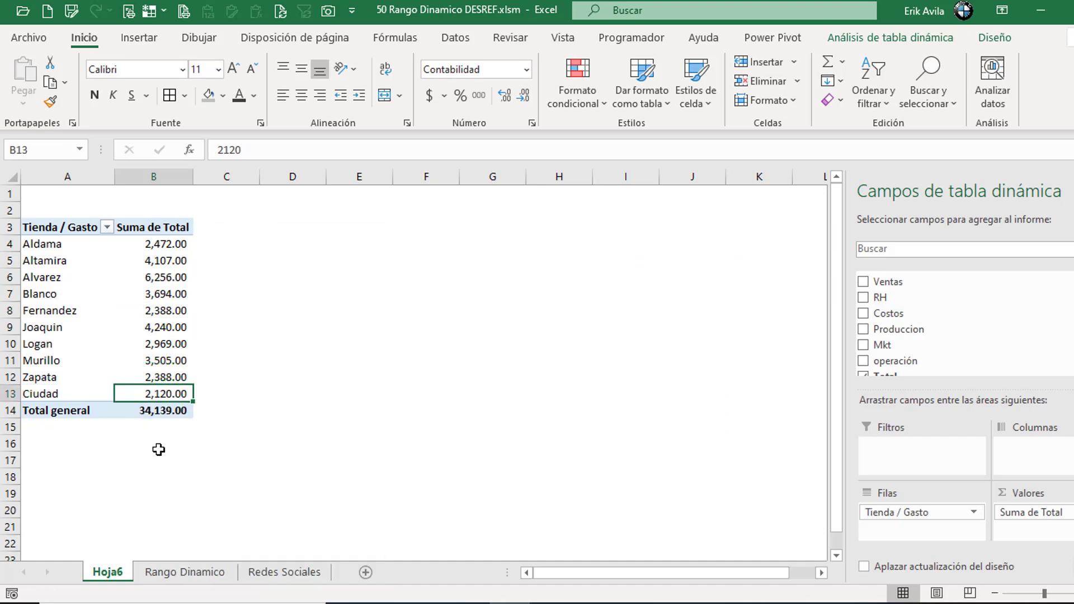
# - Return to the Rango Dinamico sheet and deselect the pivot-table picture
pyautogui.click(151, 572)
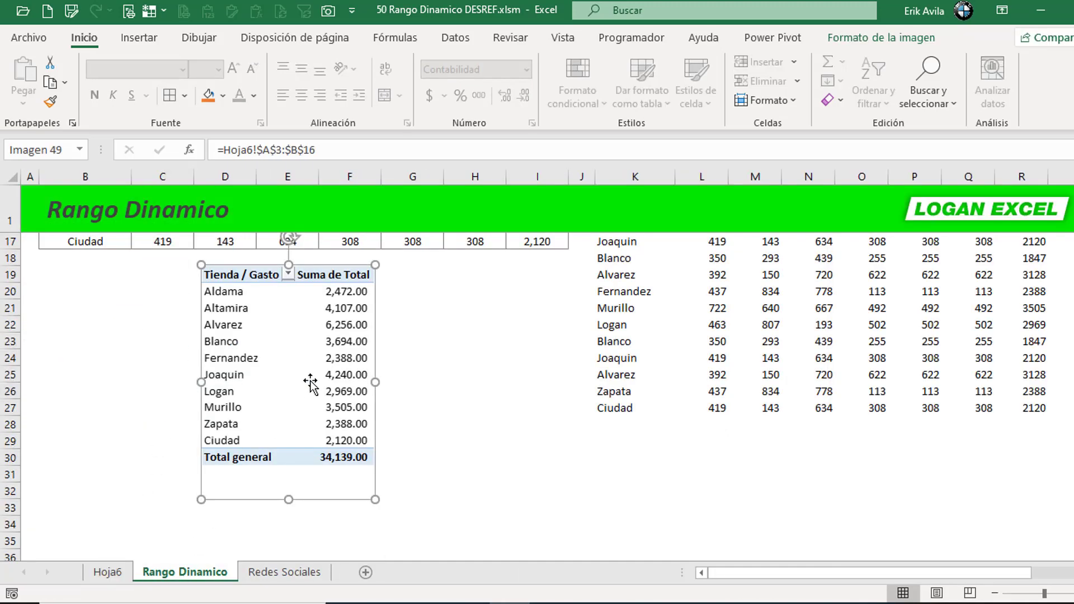
pyautogui.scroll(3, 313, 363)
pyautogui.scroll(2, 324, 321)
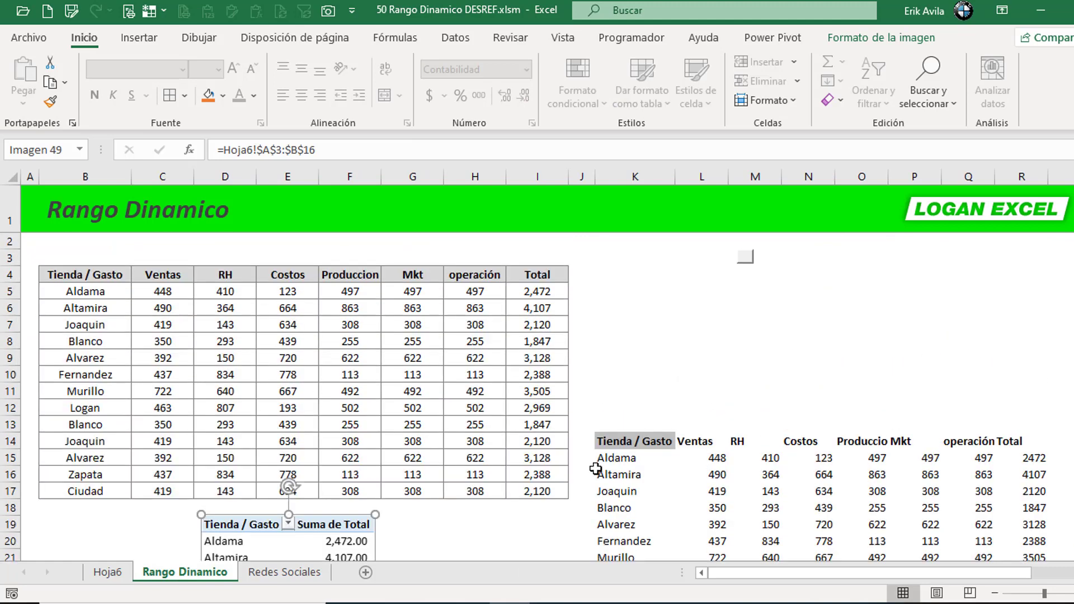
pyautogui.click(649, 440)
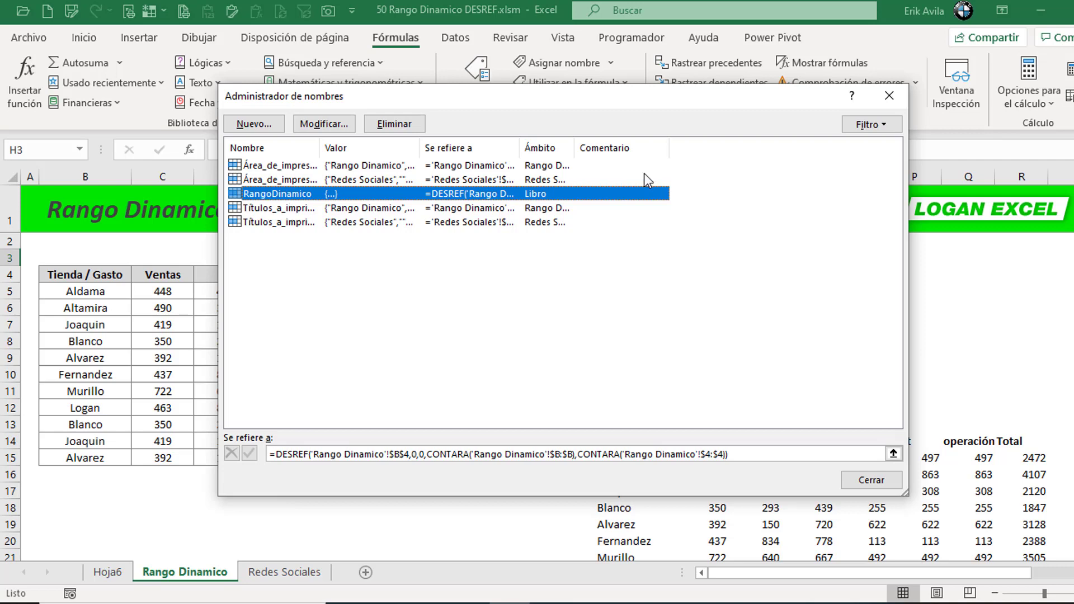
# - Change the pivot table's data source from B4:G12 to RangoDinamico
pyautogui.click(889, 96)
pyautogui.click(241, 375)
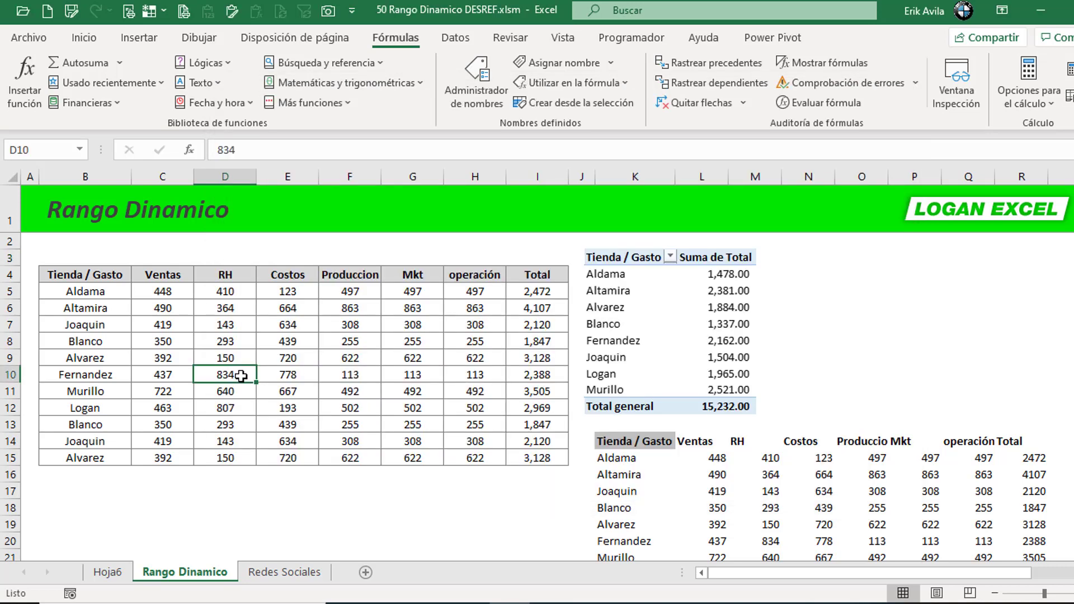
pyautogui.hotkey('ctrl', 'pageup')
pyautogui.click(162, 277)
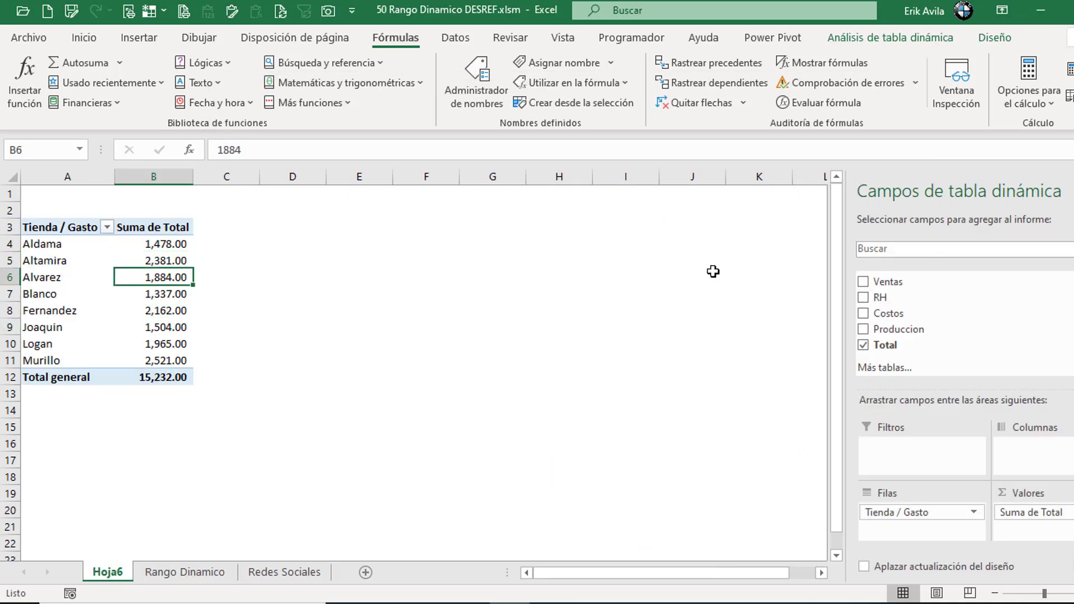
pyautogui.click(851, 37)
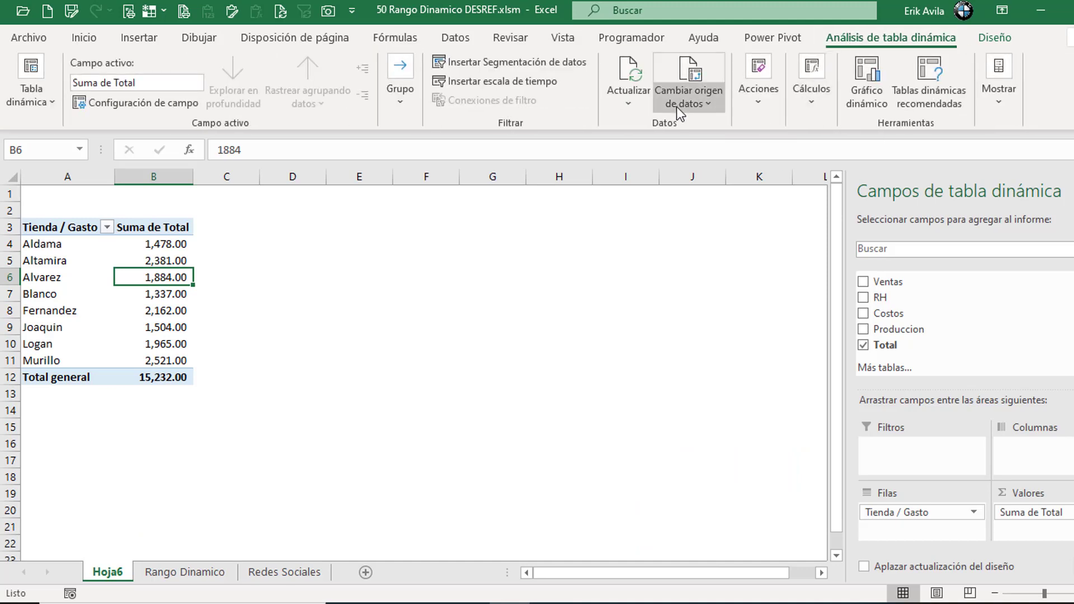
pyautogui.click(676, 106)
pyautogui.moveTo(600, 216); pyautogui.dragTo(746, 297)
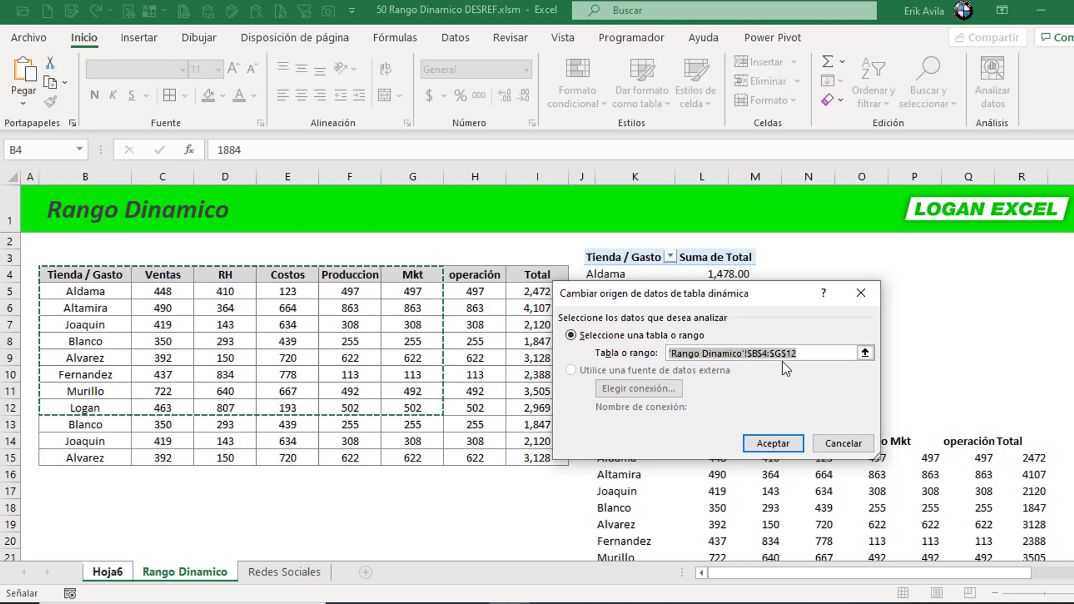
pyautogui.press('BackSpace')
pyautogui.write('R')
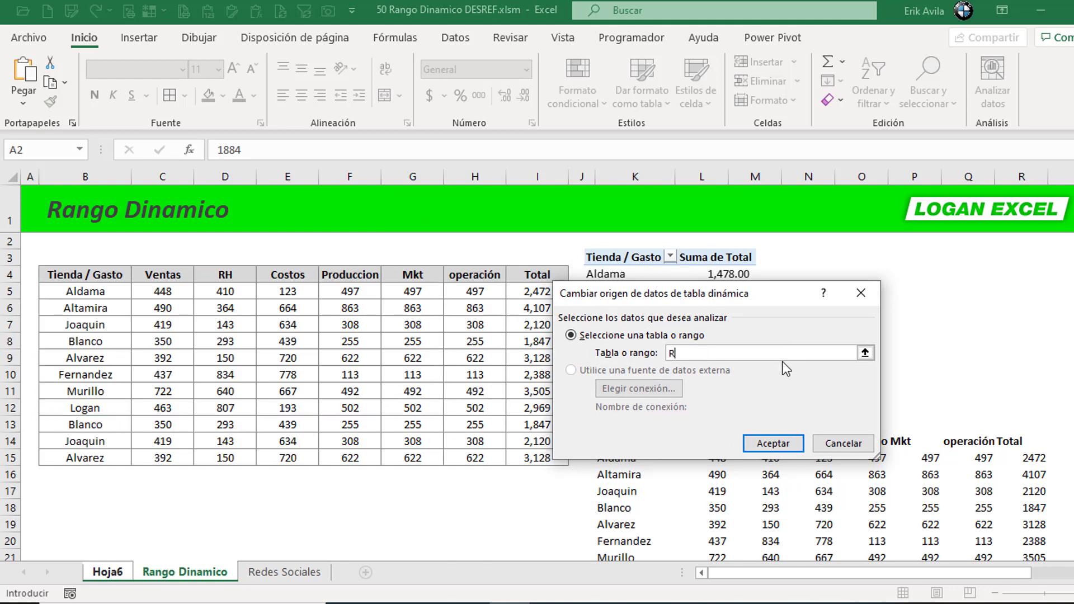
pyautogui.write('angoDi')
pyautogui.write('namico')
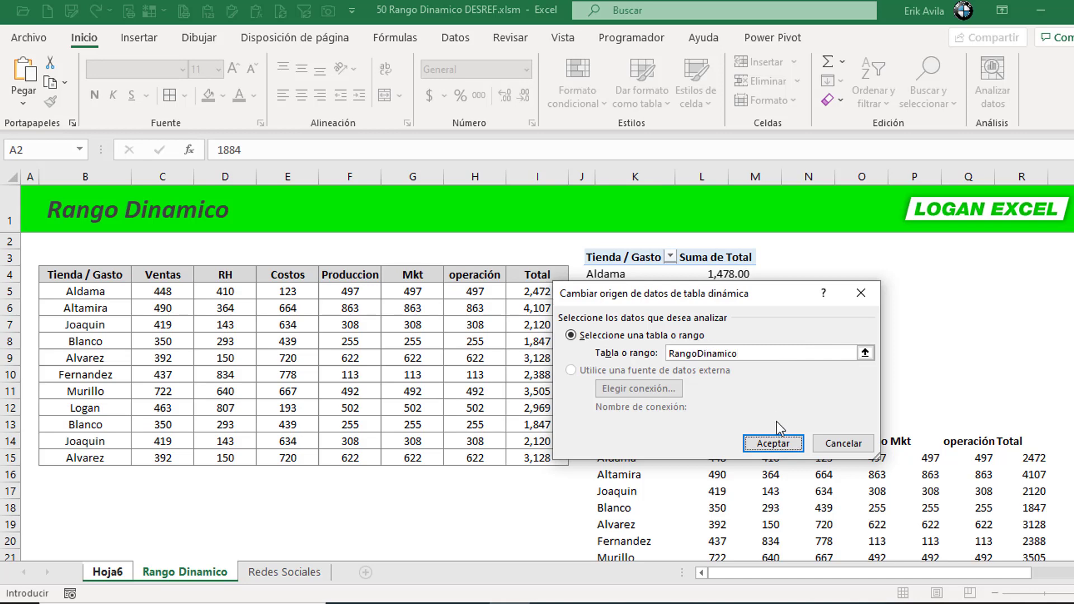
pyautogui.click(780, 438)
# - Set B4 as an absolute reference for the offset's starting point and review the sheet
pyautogui.click(154, 329)
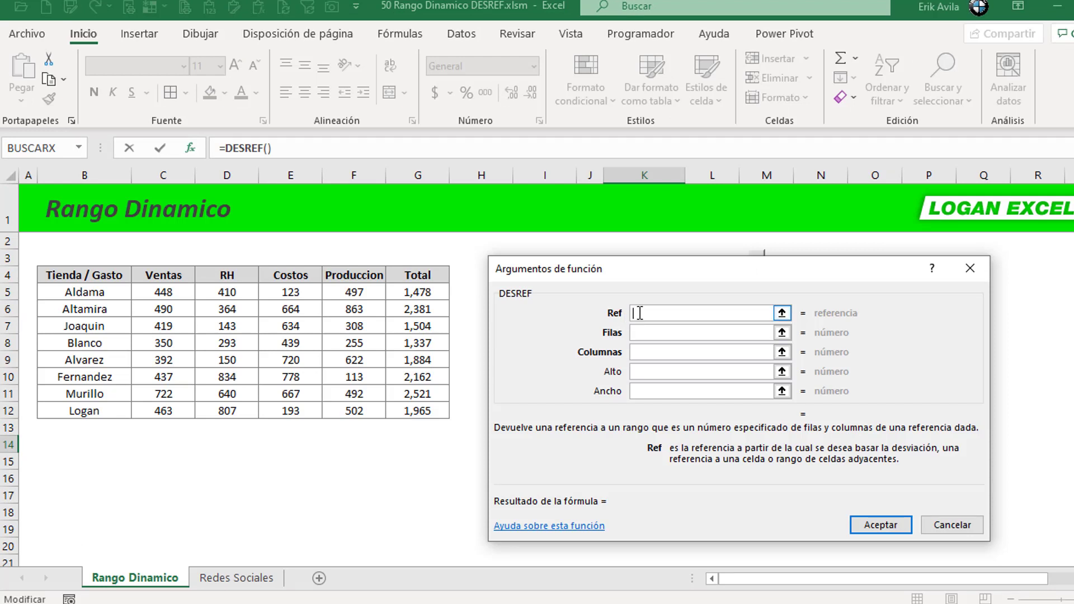
pyautogui.click(84, 274)
pyautogui.press('F4')
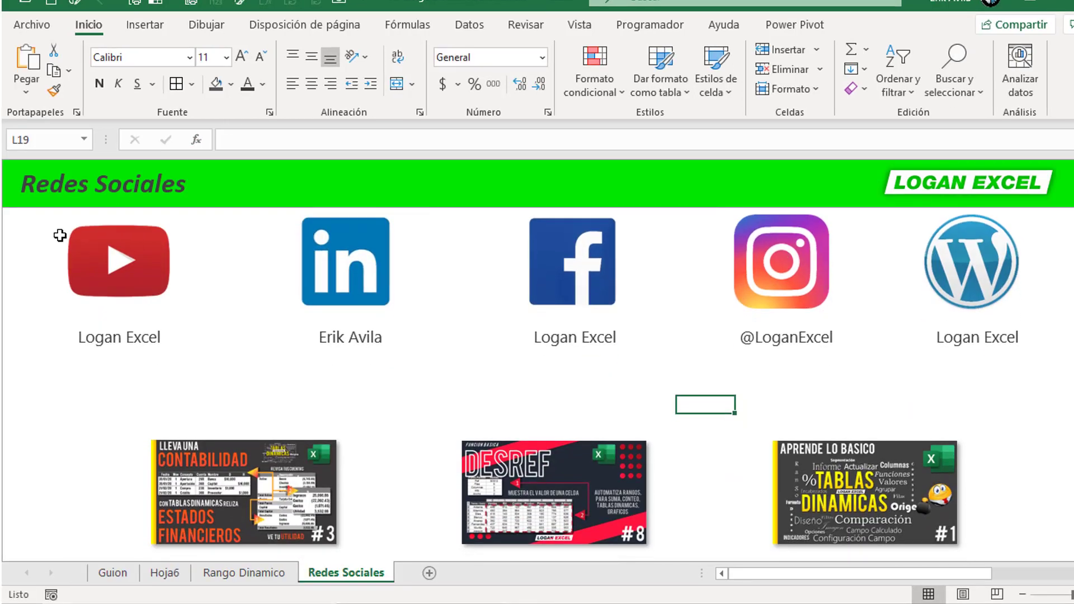
pyautogui.scroll(-3, 60, 242)
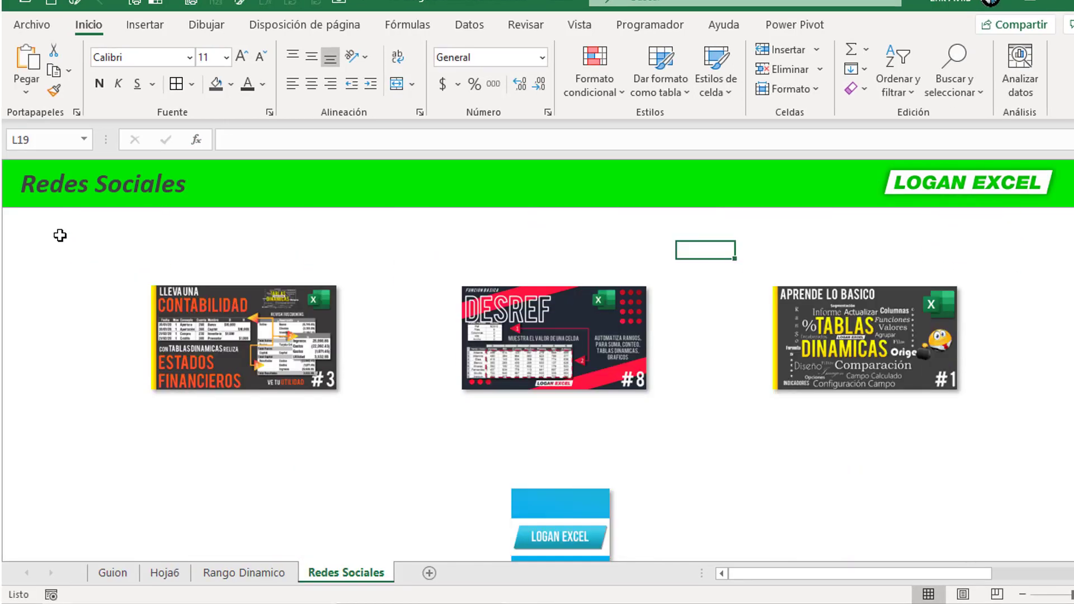
pyautogui.scroll(-3, 60, 242)
pyautogui.scroll(-3, 59, 235)
pyautogui.scroll(1, 59, 235)
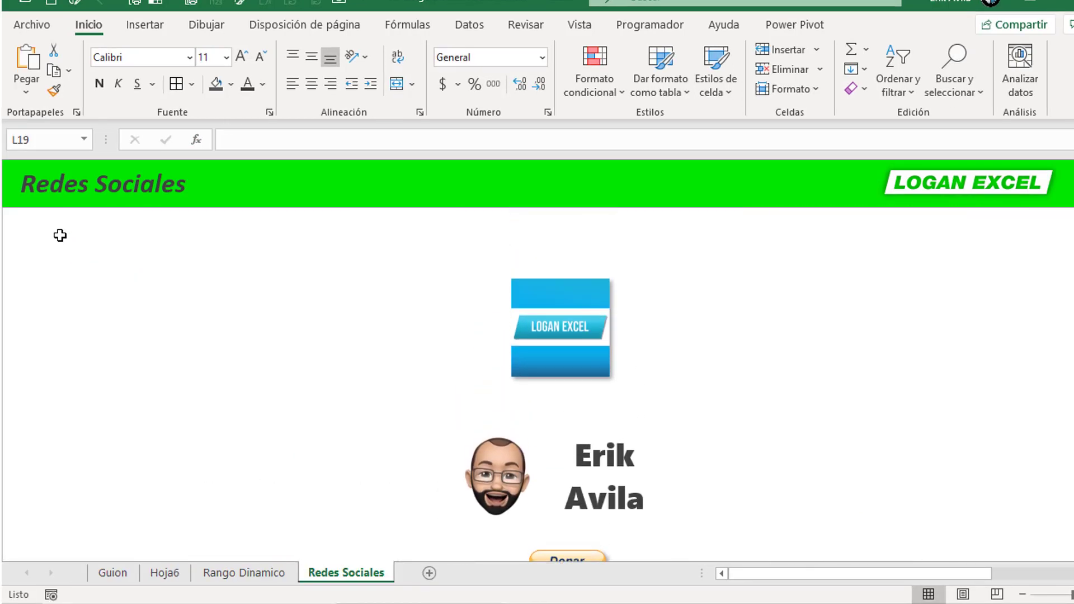